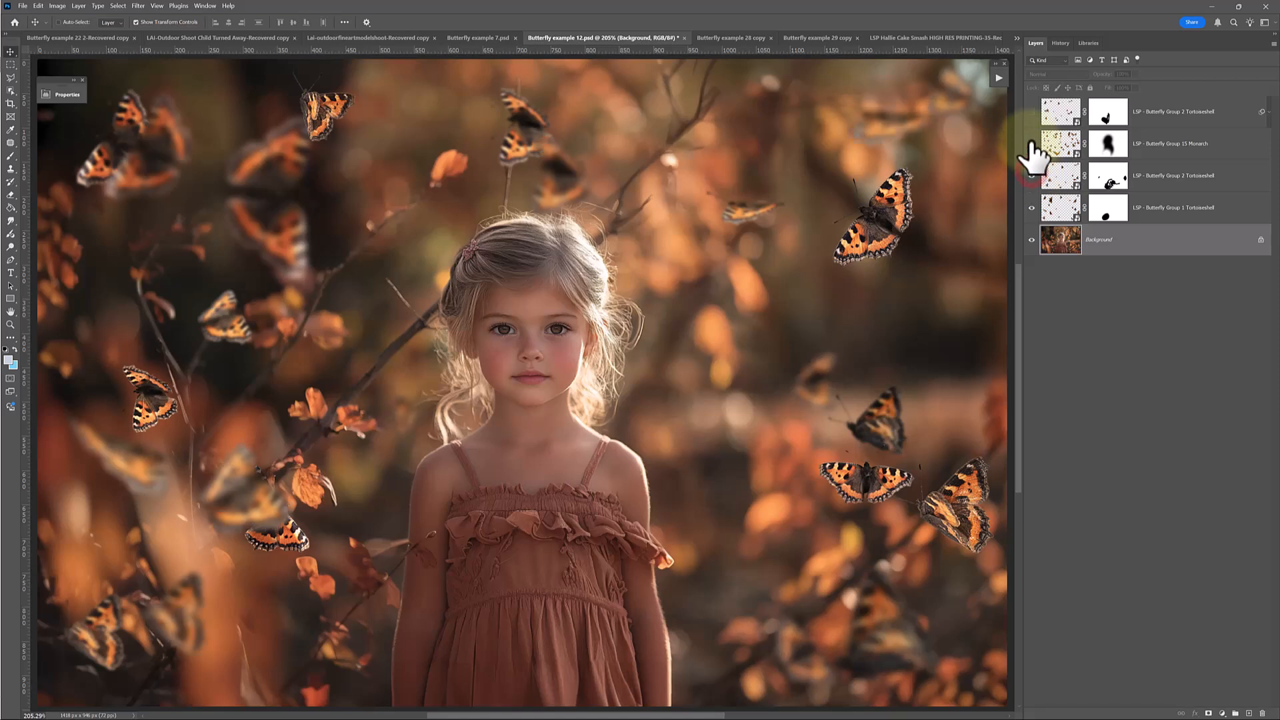
Show all the butterfly layers over the portrait, and hide the three upper ones so only Butterfly Group 1 Tortoiseshell remains with the background
click(1031, 111)
click(1059, 312)
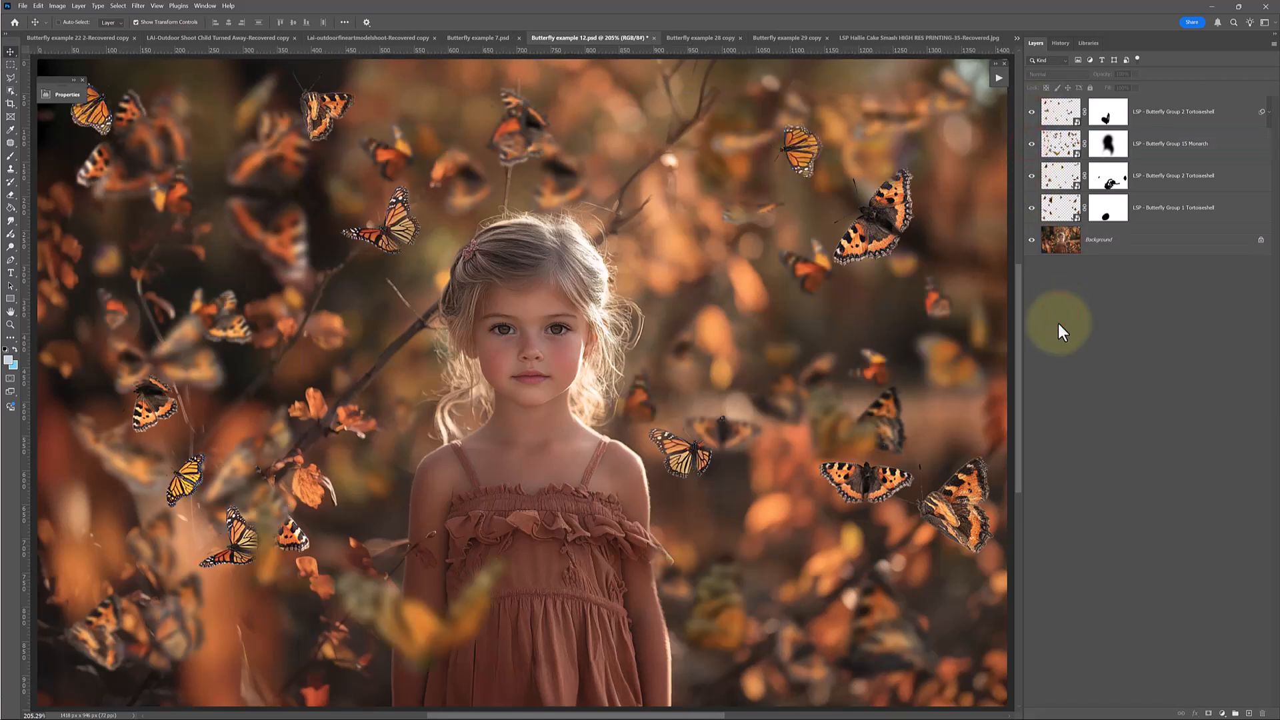
click(1107, 123)
drag(1032, 111, 1033, 200)
click(1062, 347)
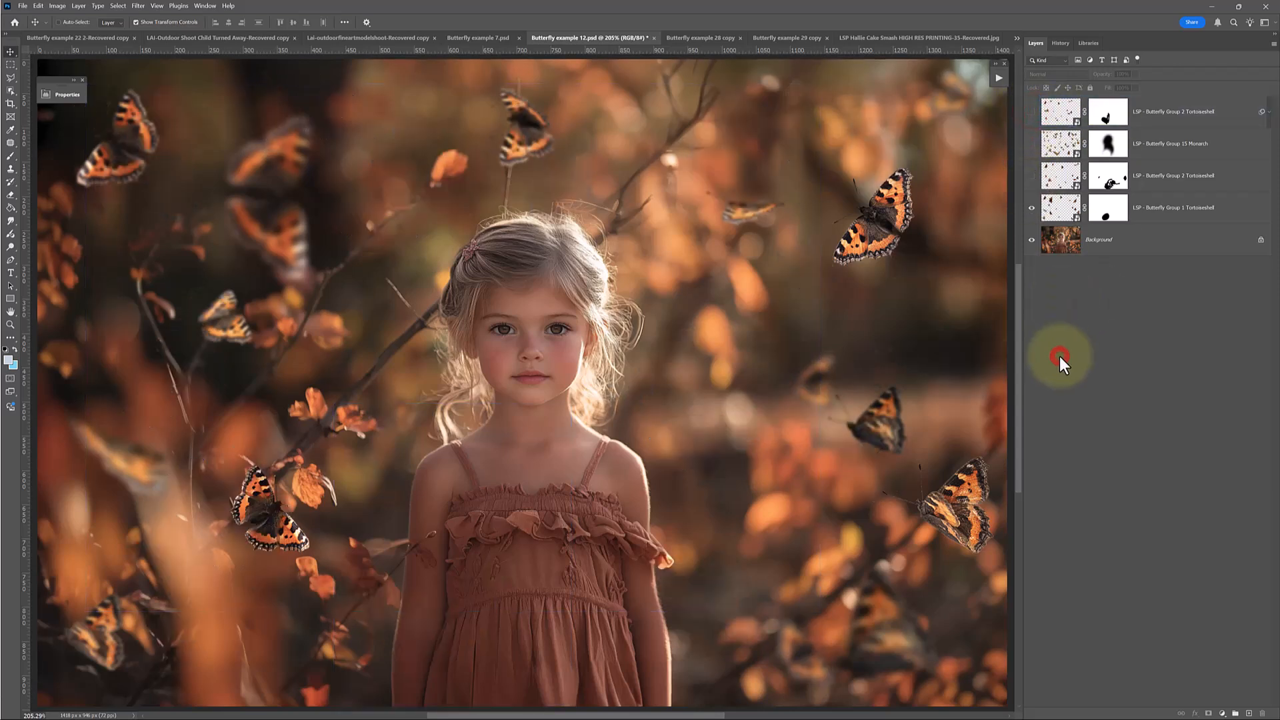
Nudge the Butterfly Group 1 Tortoiseshell layer slightly up and to the right, and show the three butterfly layers above it
click(1060, 207)
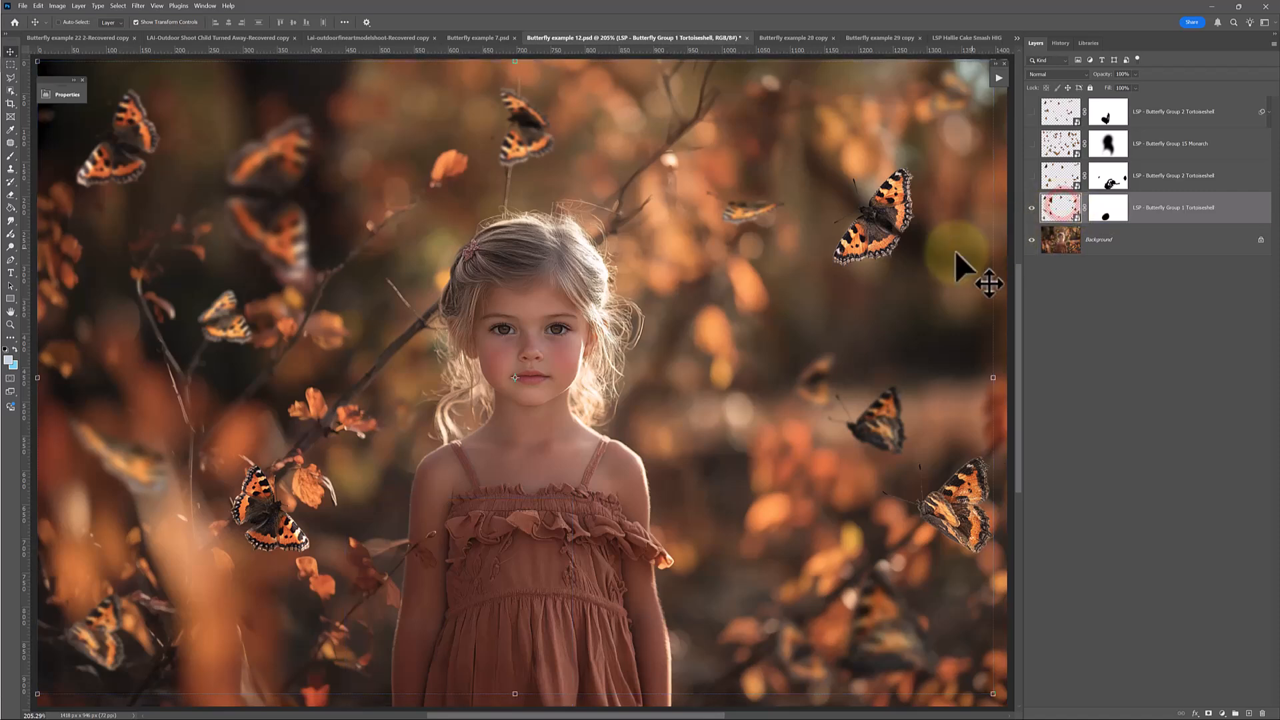
mouse_move(234, 326)
mouse_down()
mouse_move(257, 380)
mouse_move(237, 314)
mouse_up()
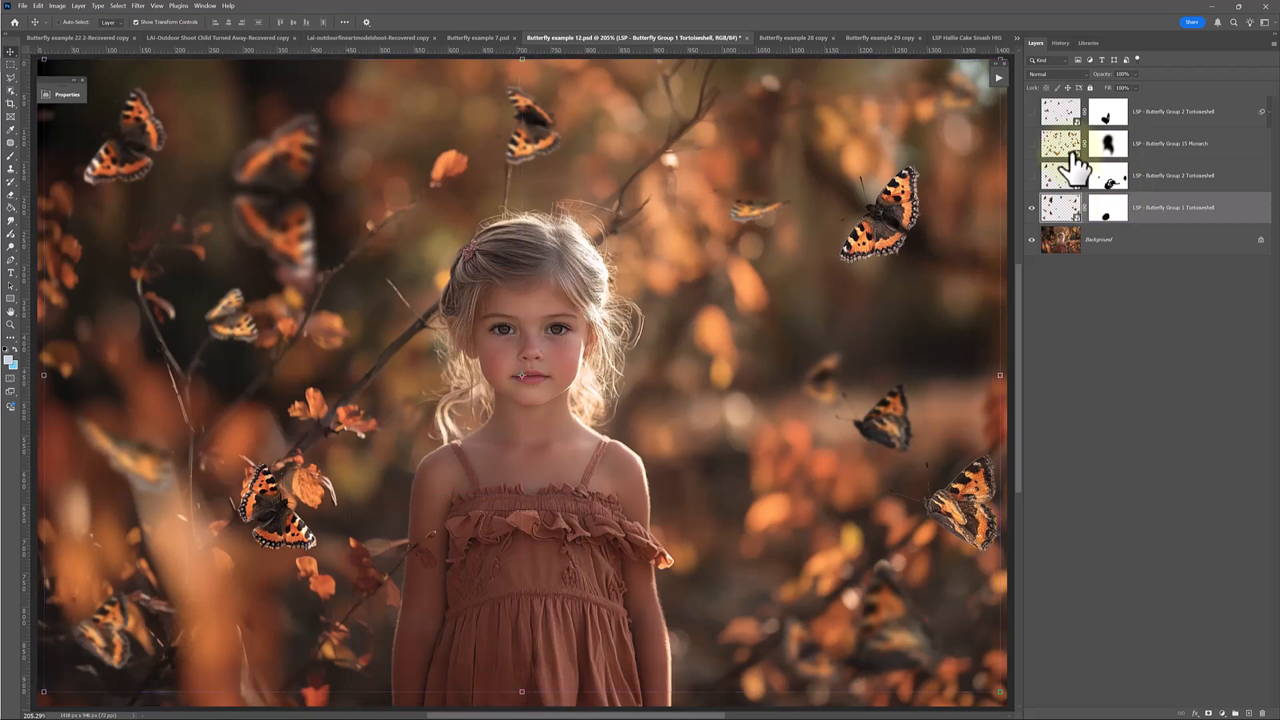
drag(1031, 179, 1031, 111)
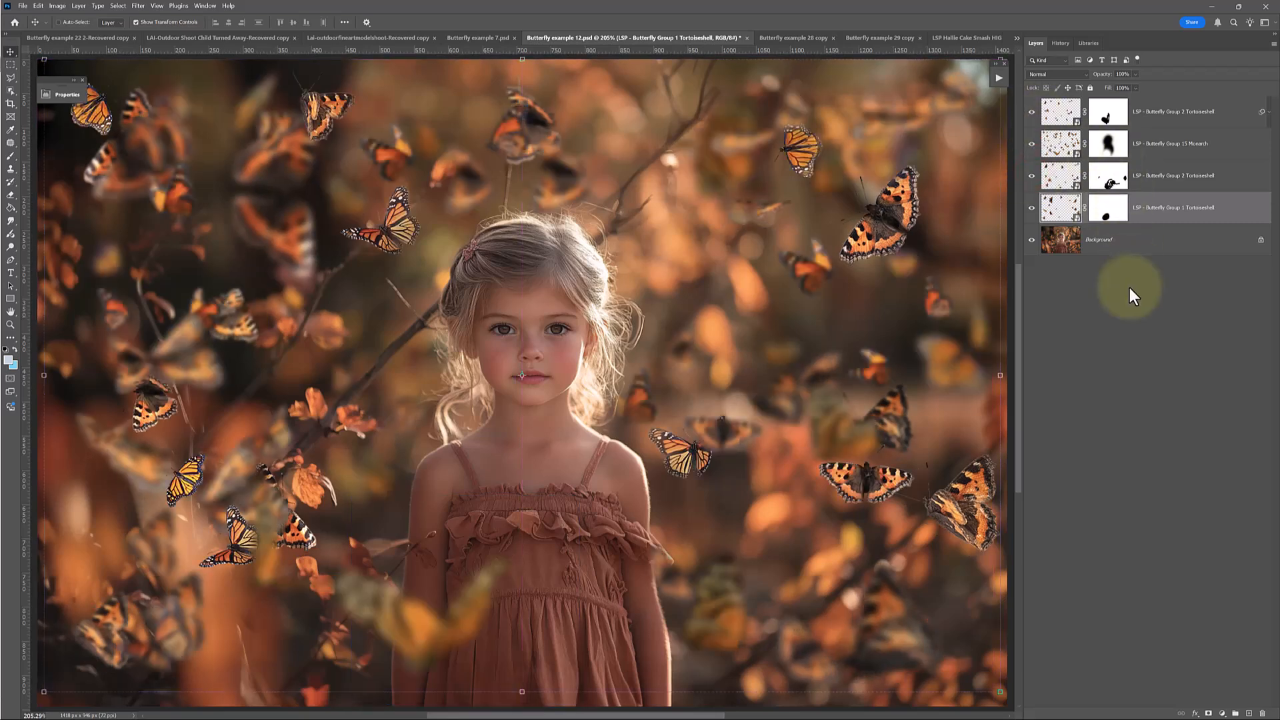
click(1129, 287)
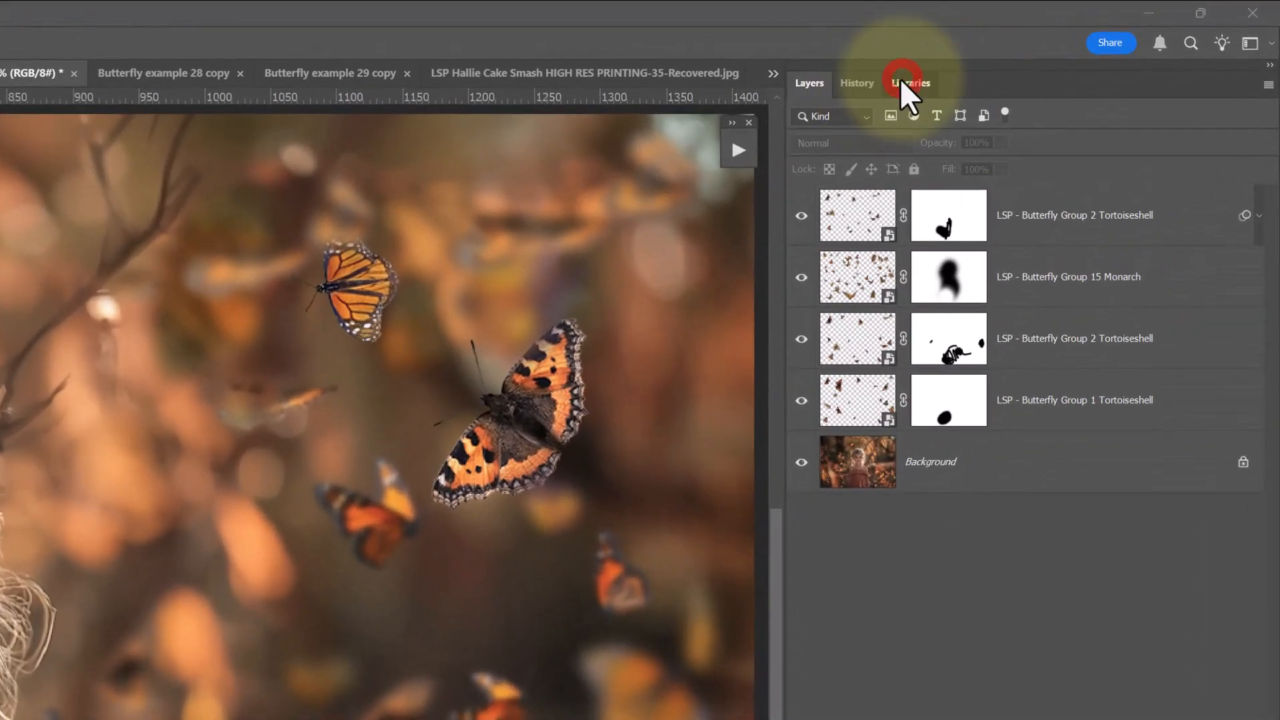
Place the LSP - Butterfly Group 1 Tortoiseshell graphic from the LSP Butterflies library over the portrait
click(900, 82)
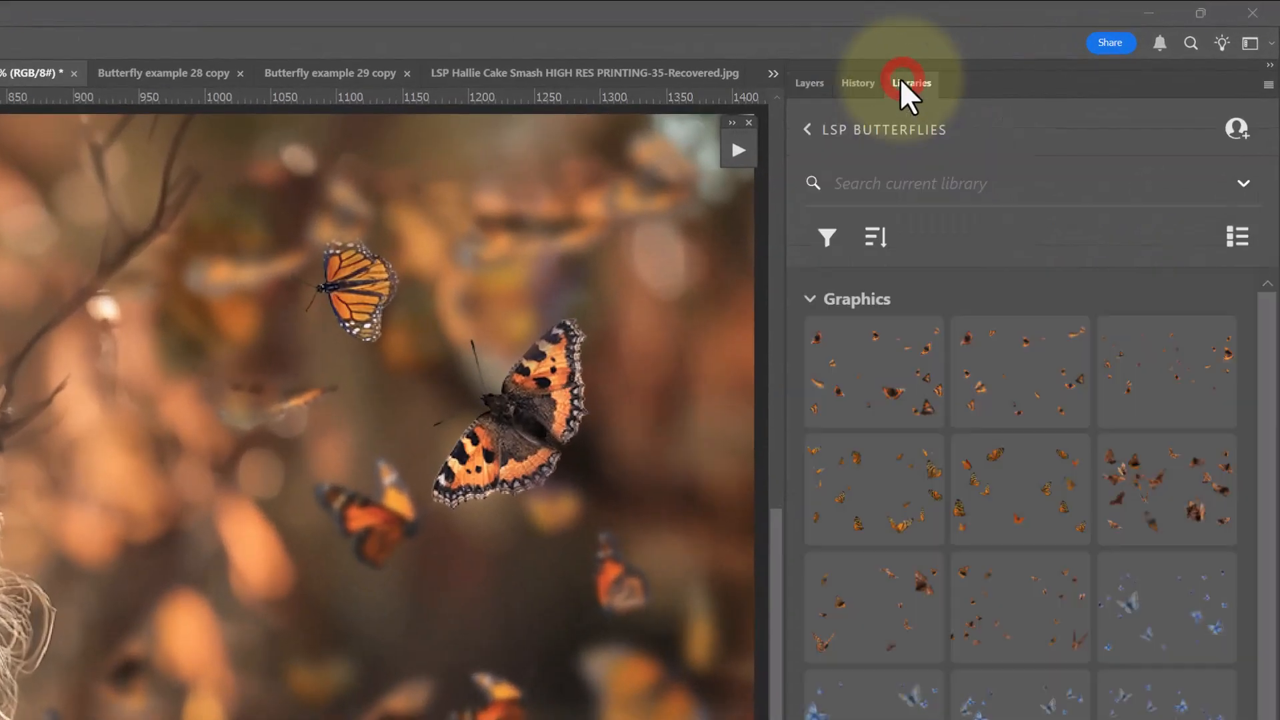
drag(893, 363, 67, 433)
drag(78, 492, 0, 719)
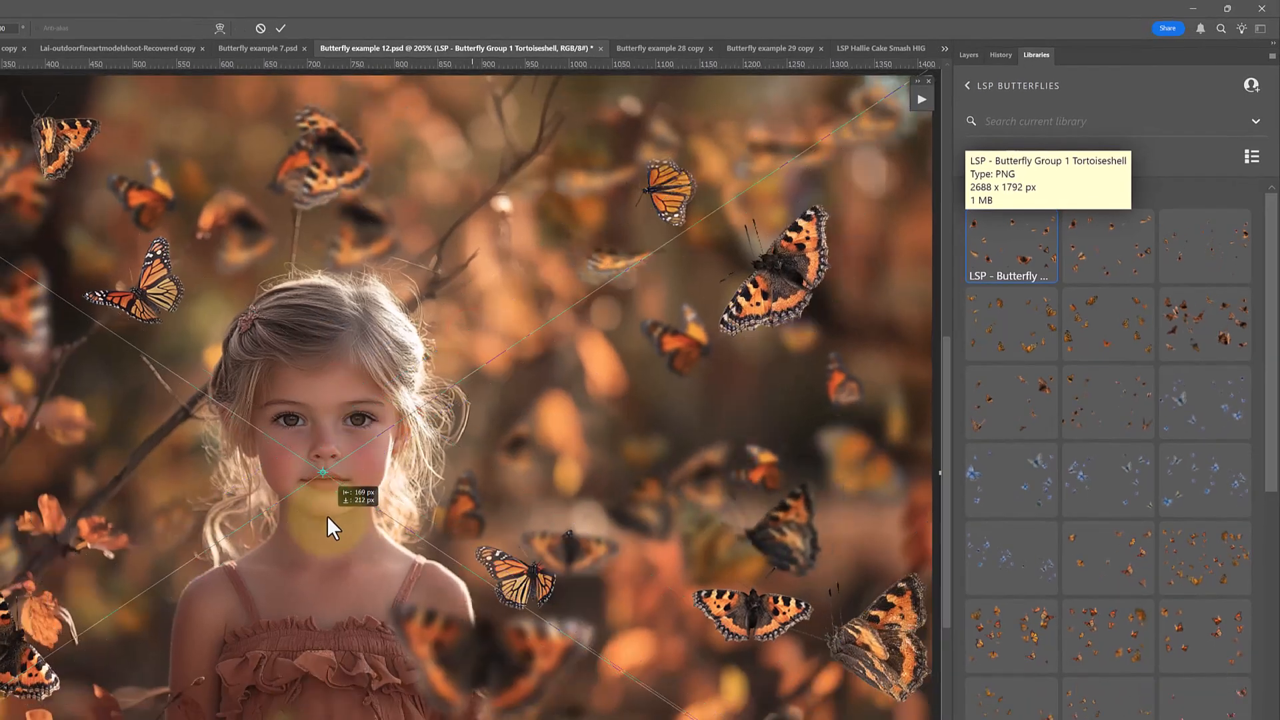
drag(327, 514, 325, 527)
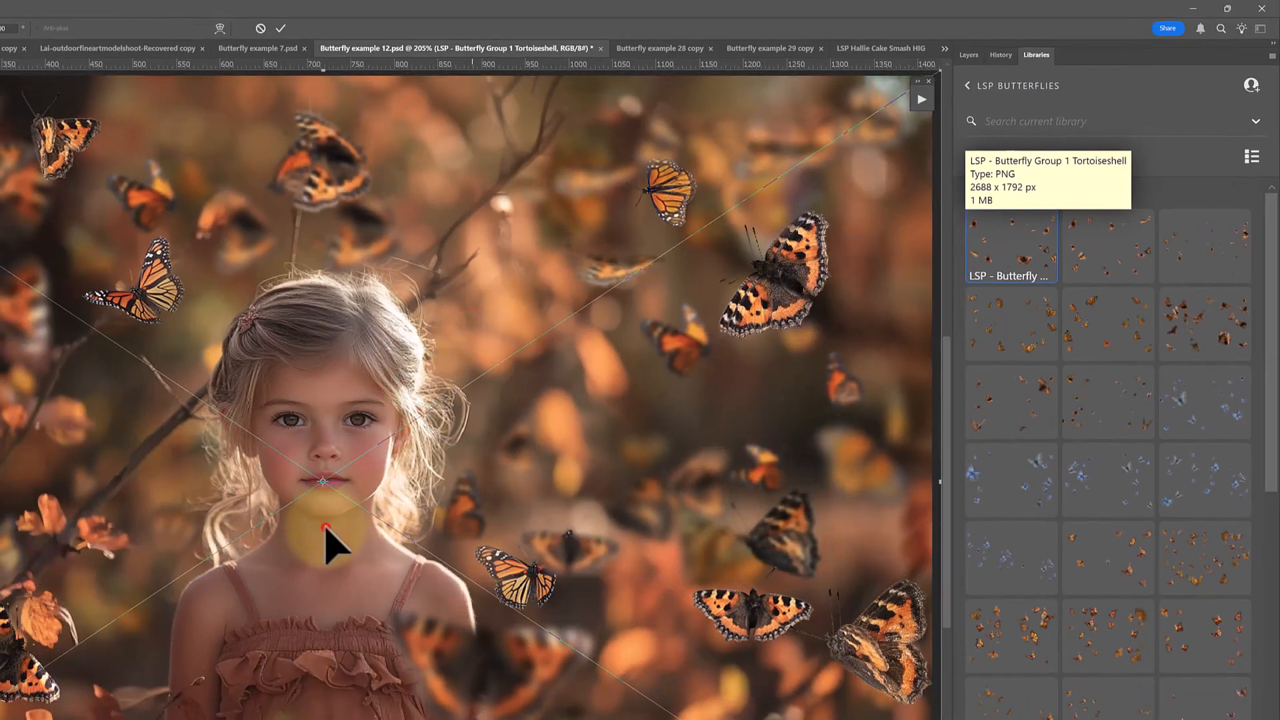
double_click(325, 527)
View the butterfly applicator actions, and delete the newly placed Butterfly Group 1 Tortoiseshell layer at the top of the layer stack
click(921, 100)
click(968, 55)
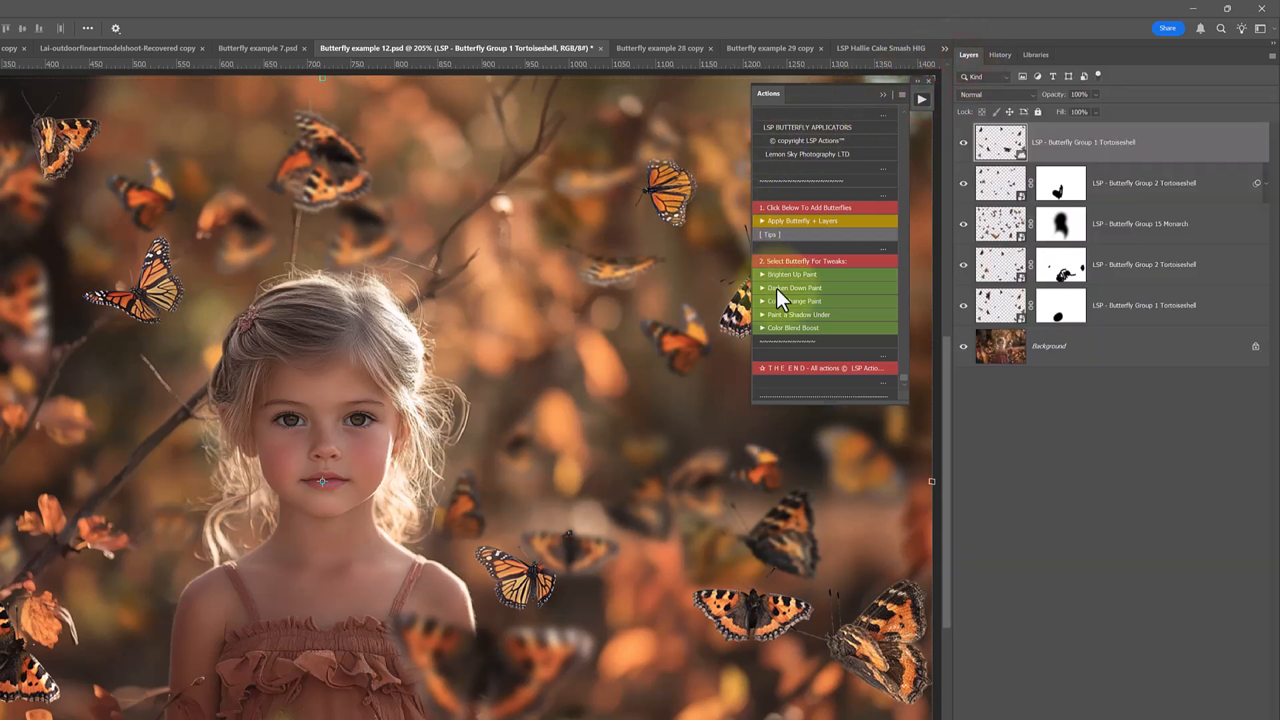
click(1097, 153)
drag(1097, 153, 1260, 713)
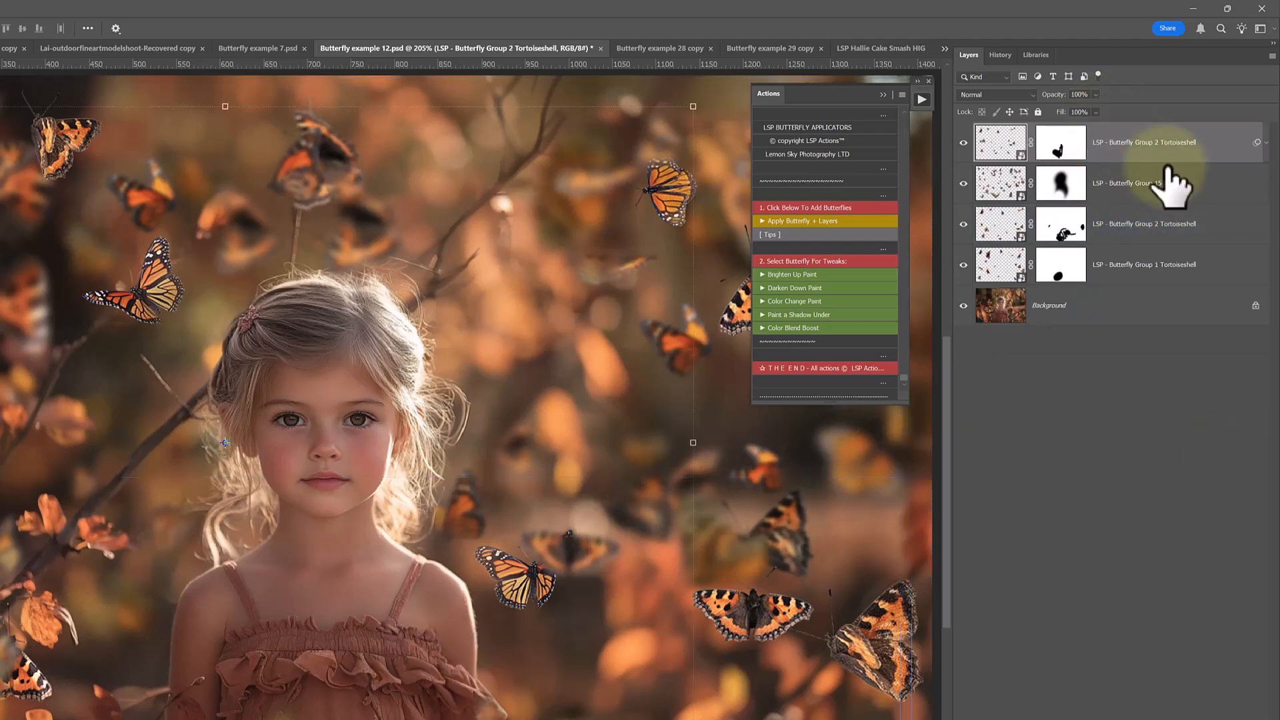
click(1165, 458)
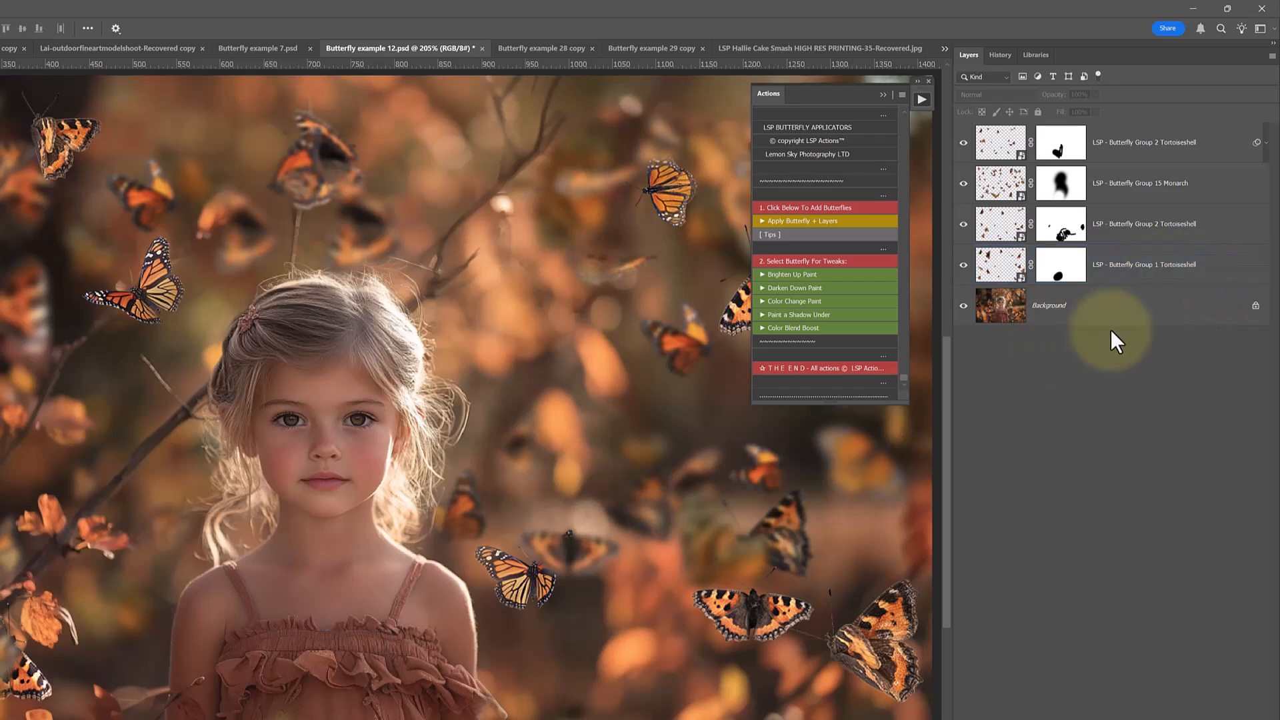
click(926, 81)
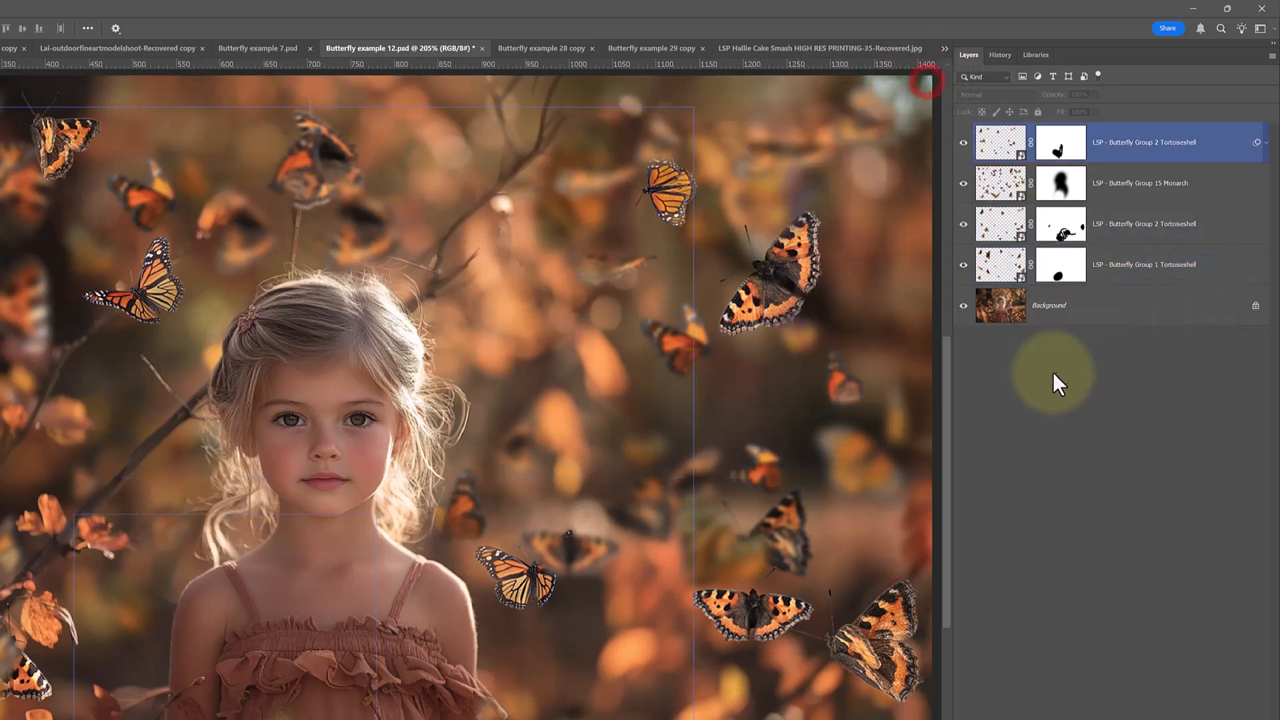
Toggle the four butterfly layers off and on to compare before and after, leaving only the Background layer visible
drag(963, 264, 963, 142)
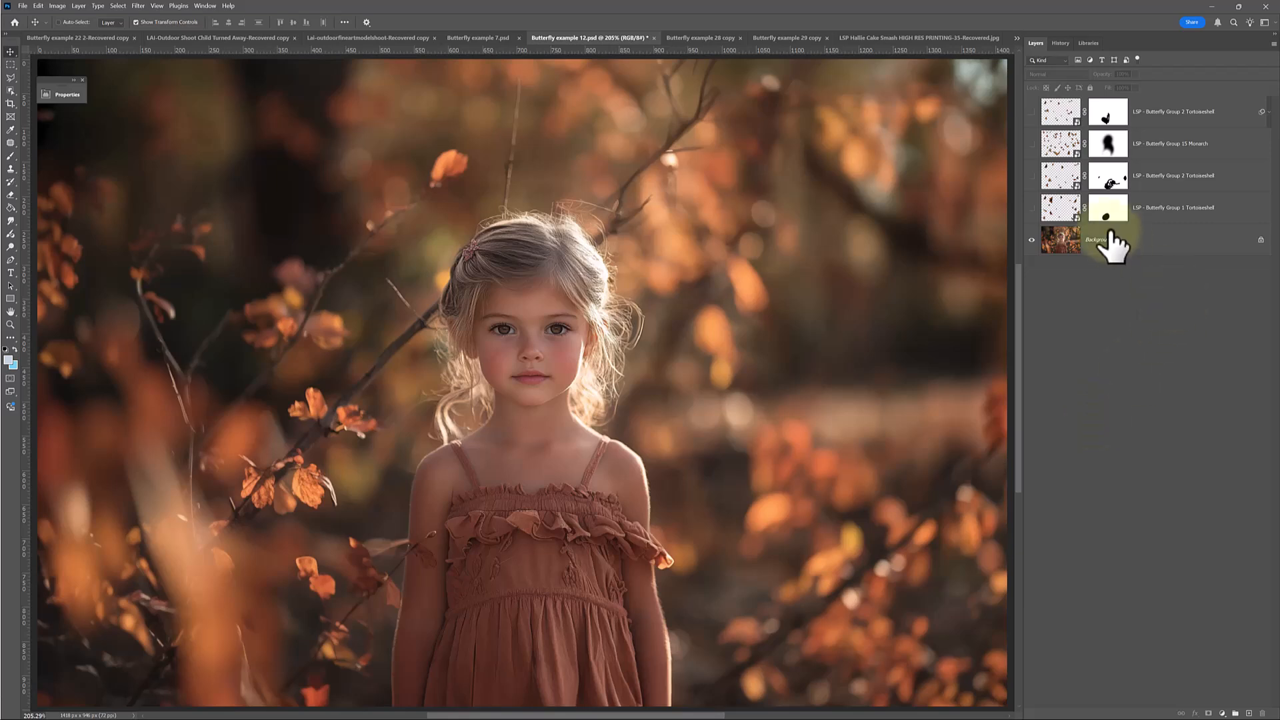
click(1031, 176)
drag(1030, 193, 1022, 120)
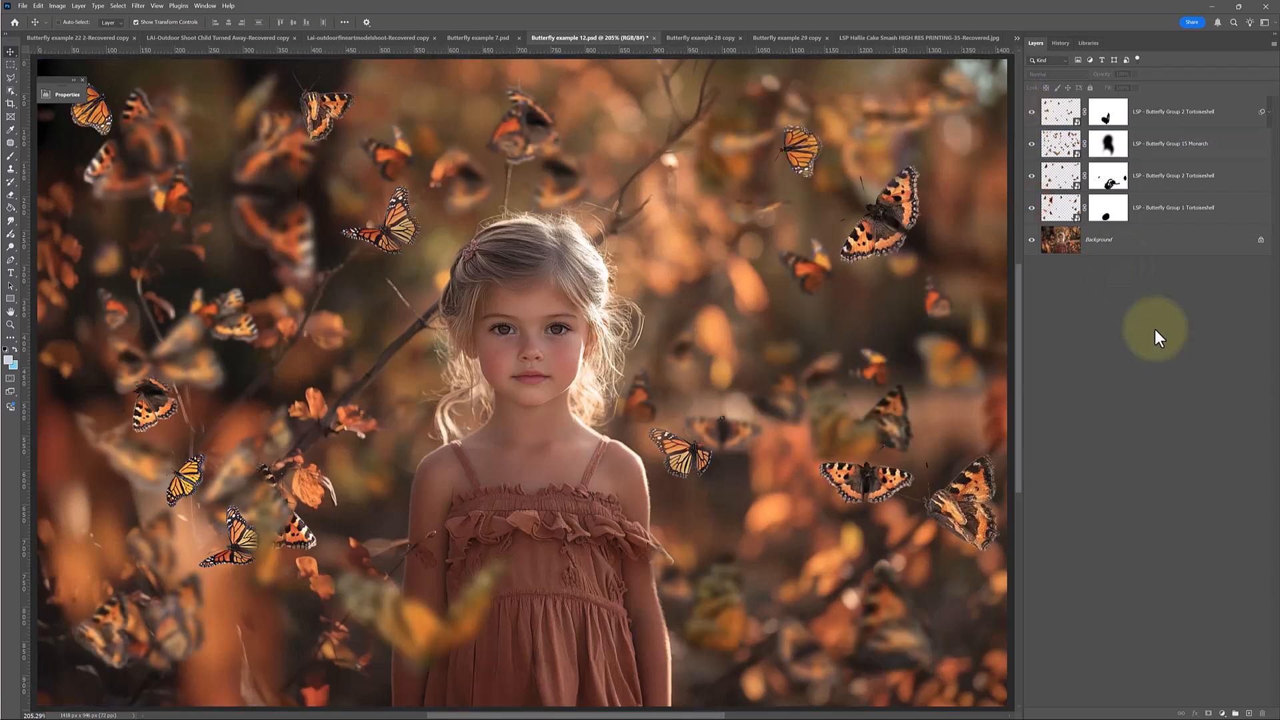
click(1043, 212)
drag(1031, 208, 1033, 108)
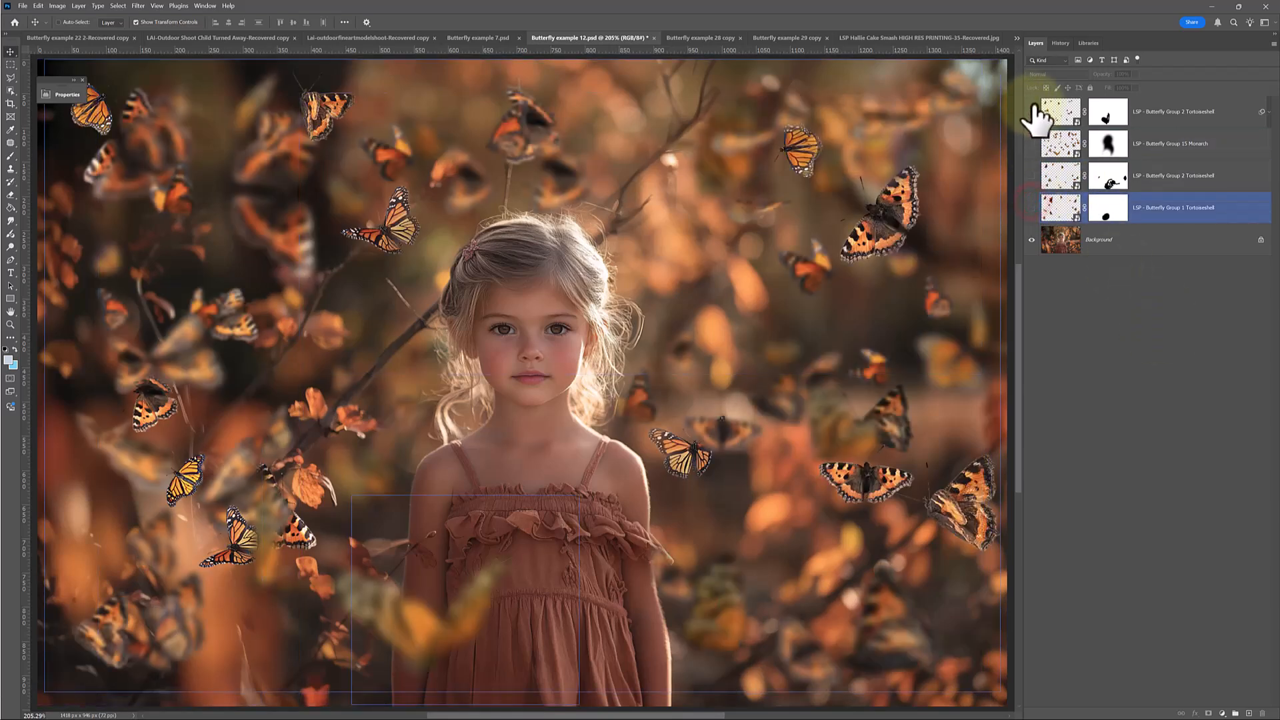
click(1067, 332)
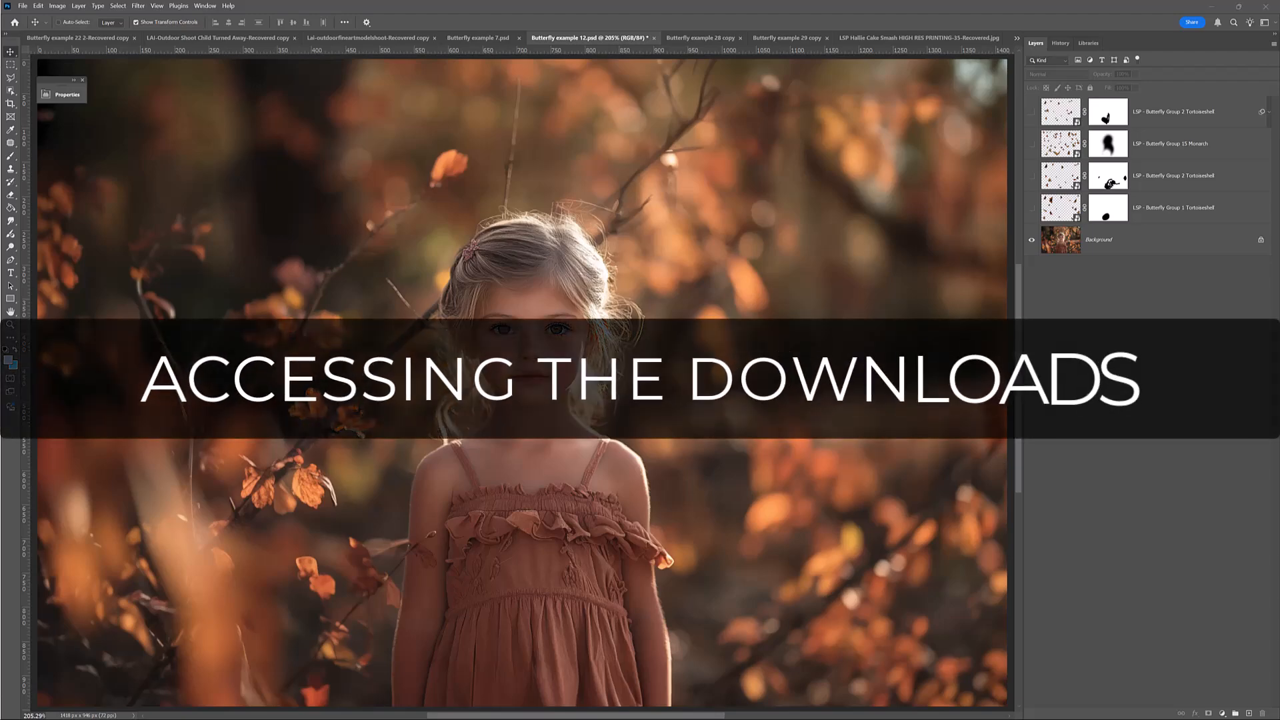
Switch to the Downloads Folder in File Explorer and extract LSP - Butterfly Overlay Pack.zip to the suggested destination folder
drag(0, 126, 511, 106)
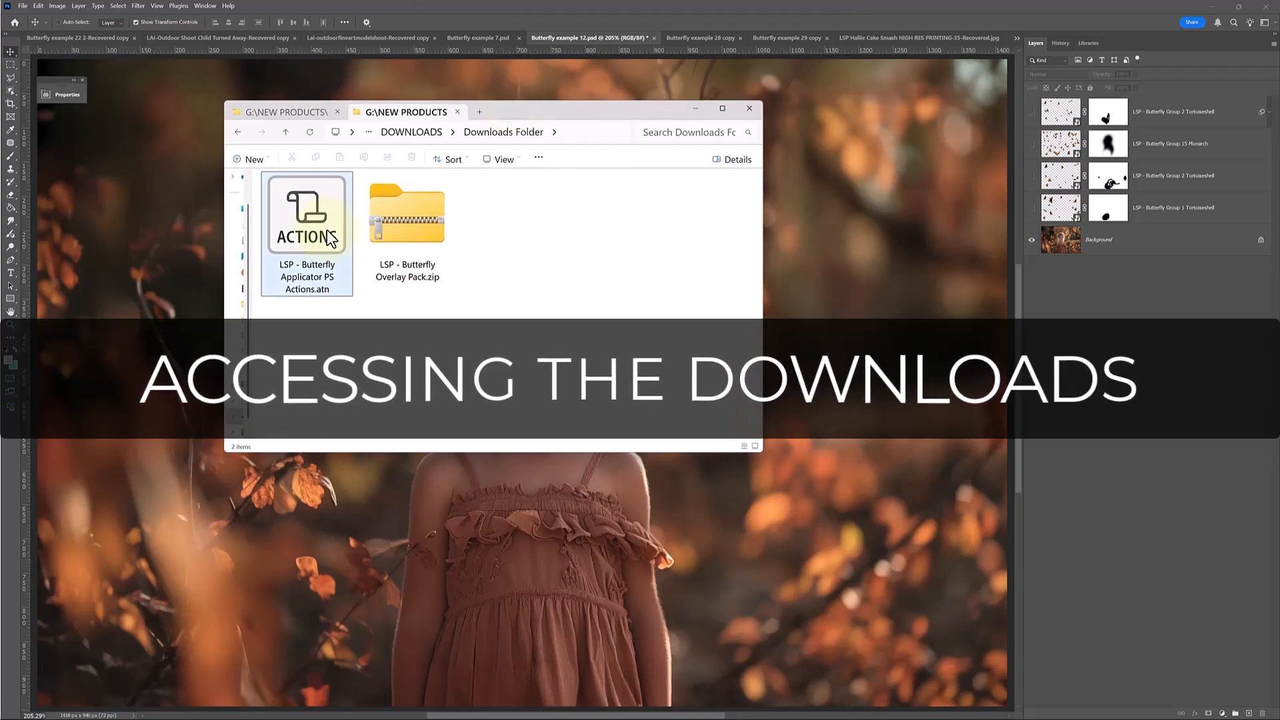
click(300, 290)
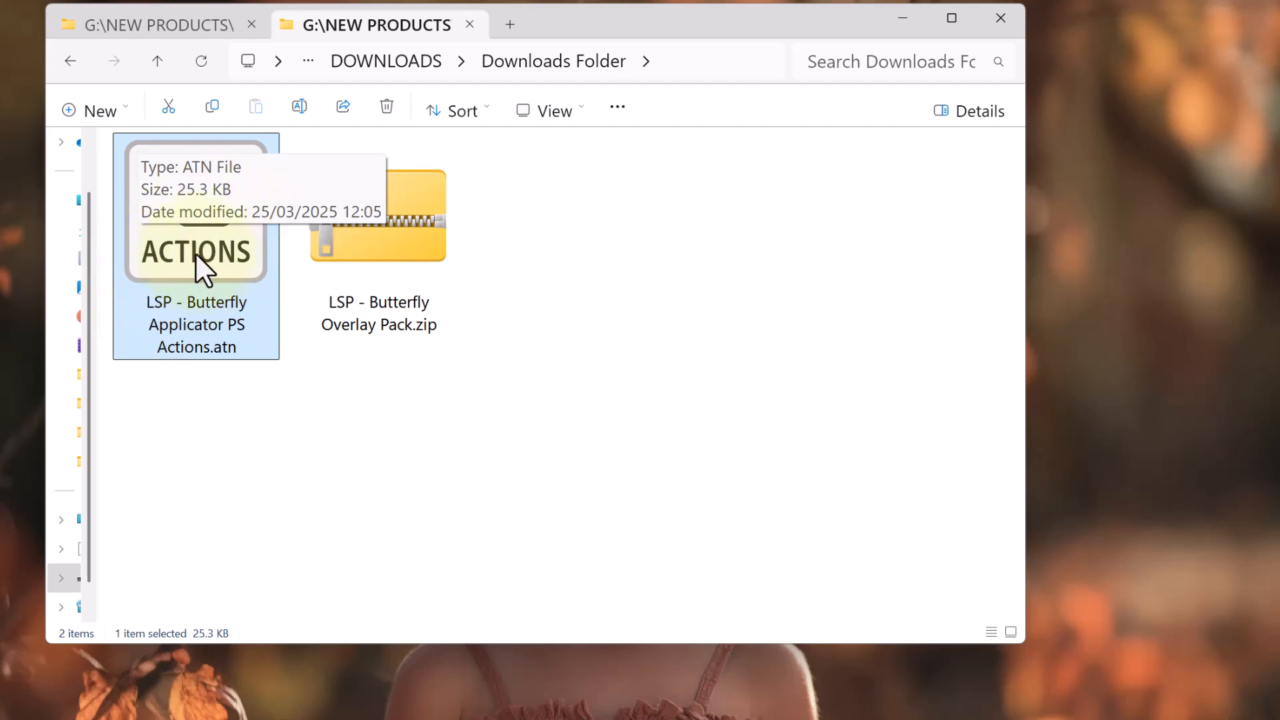
click(397, 259)
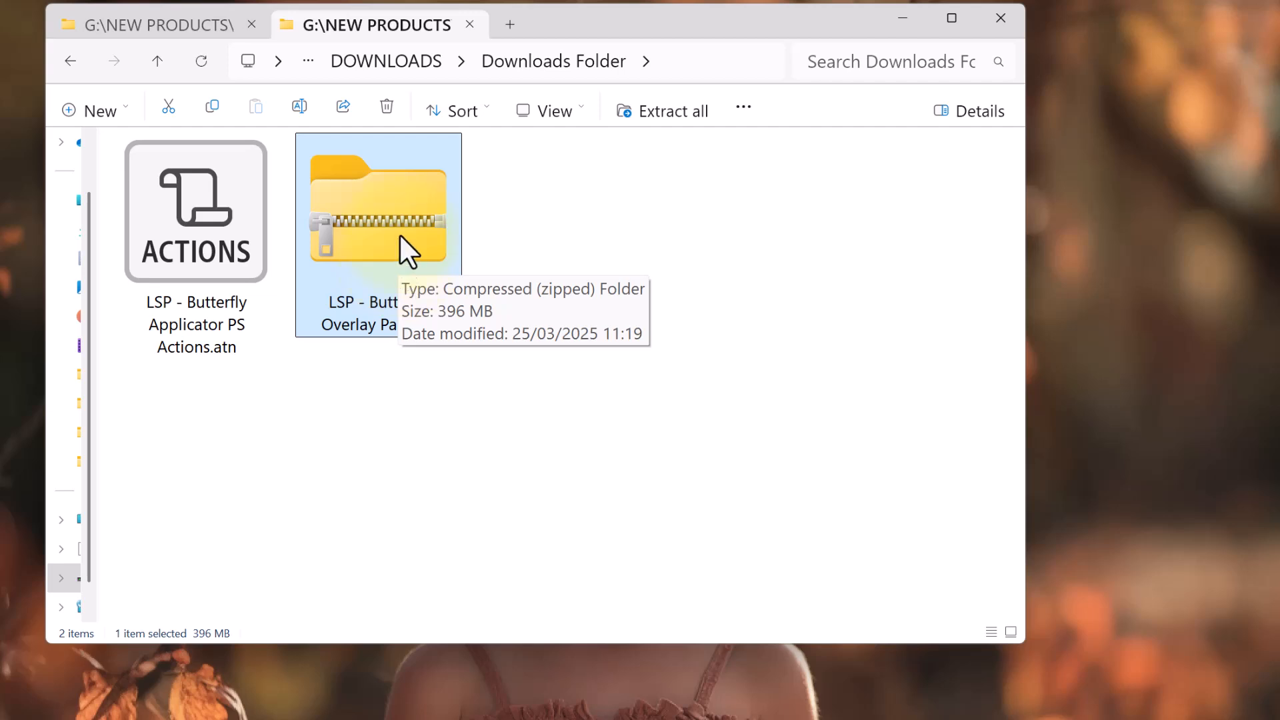
right_click(405, 235)
click(485, 493)
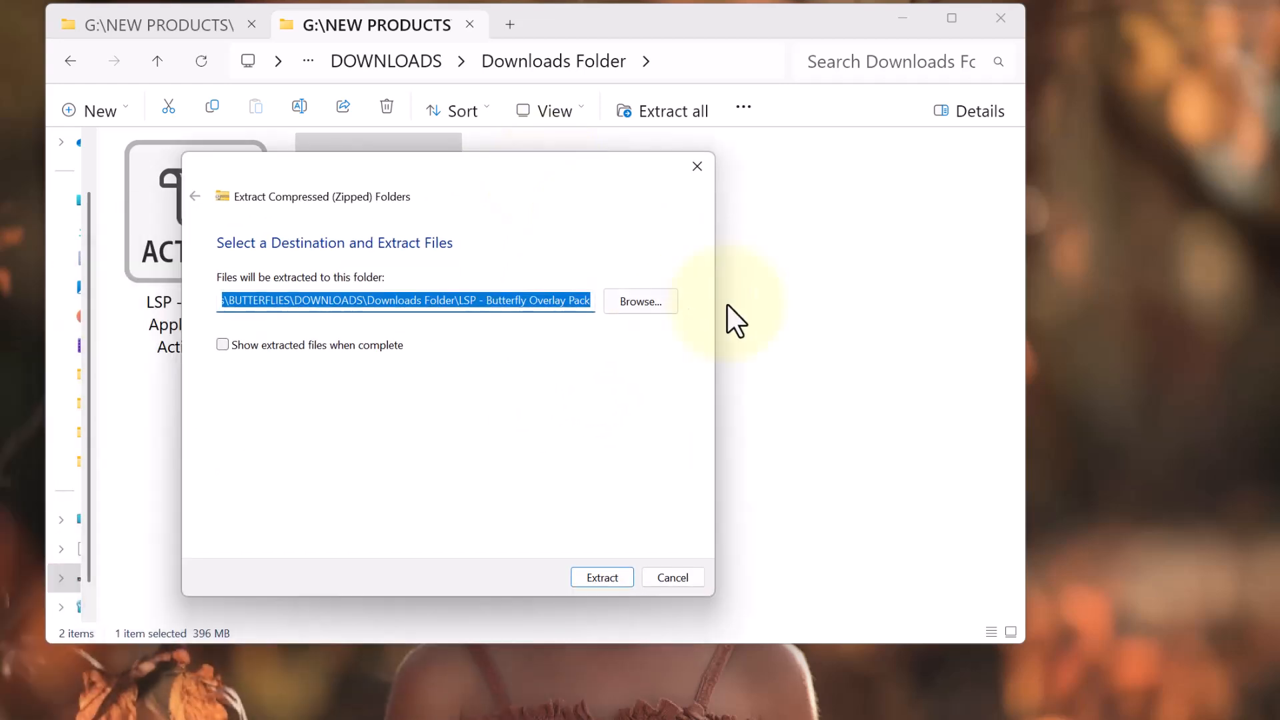
click(602, 577)
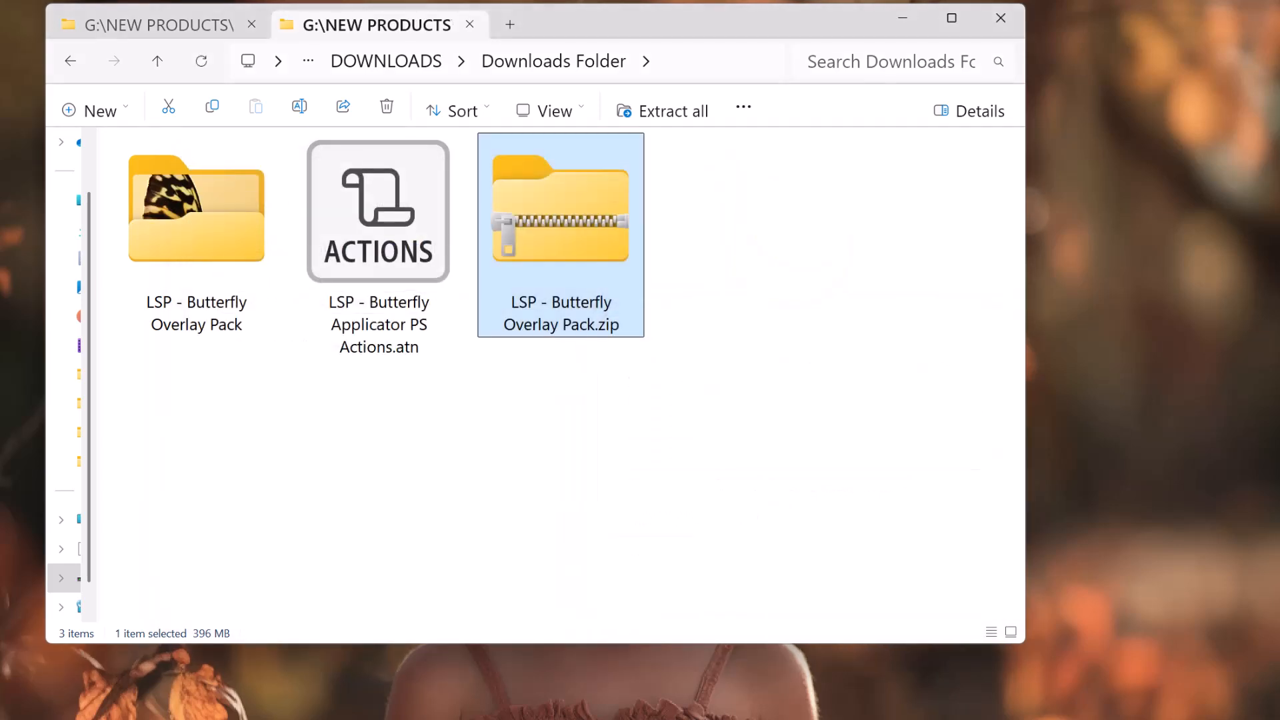
Open the extracted LSP - Butterfly Overlay Pack folder and browse its overlay PNG files as larger thumbnails
click(205, 234)
double_click(246, 235)
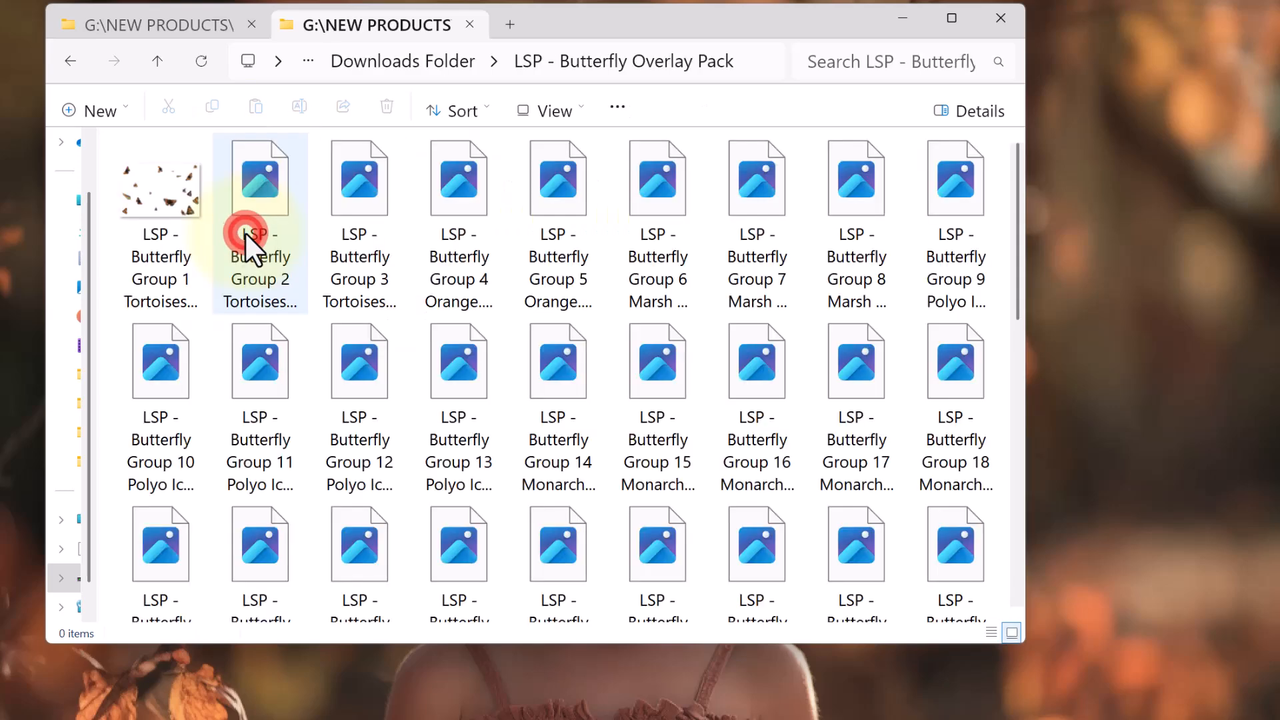
right_click(517, 321)
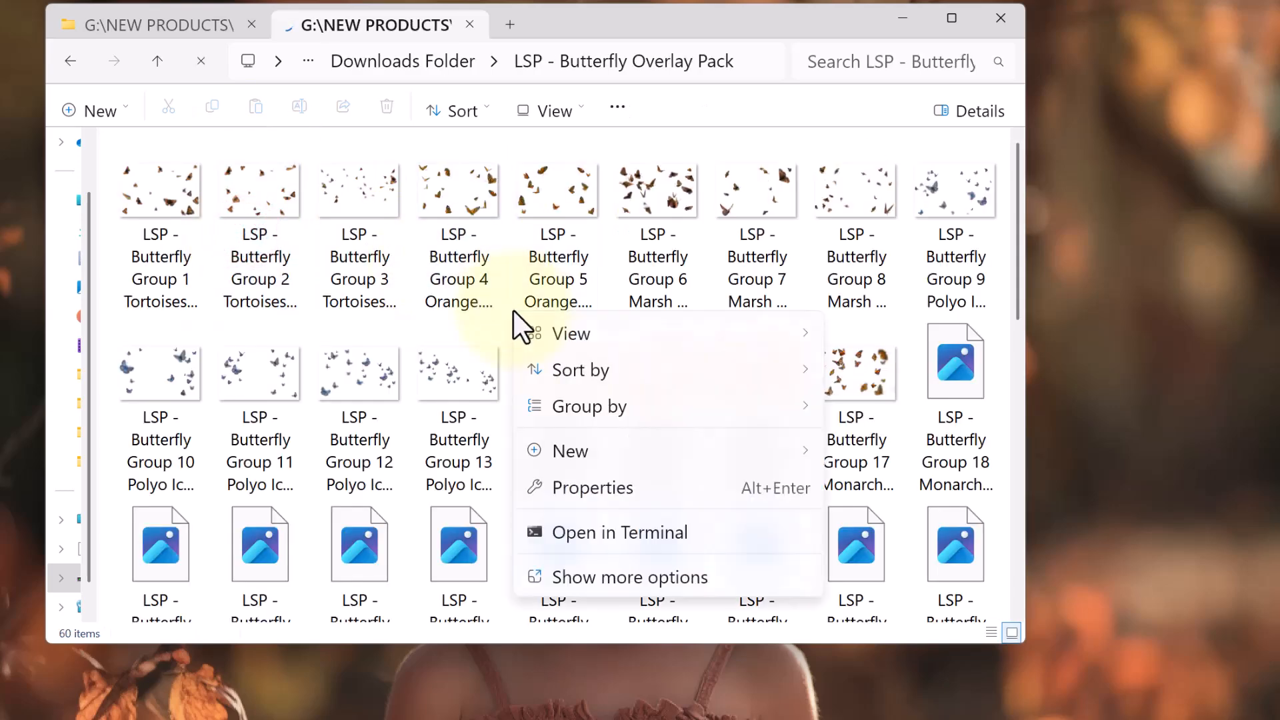
click(552, 332)
click(921, 327)
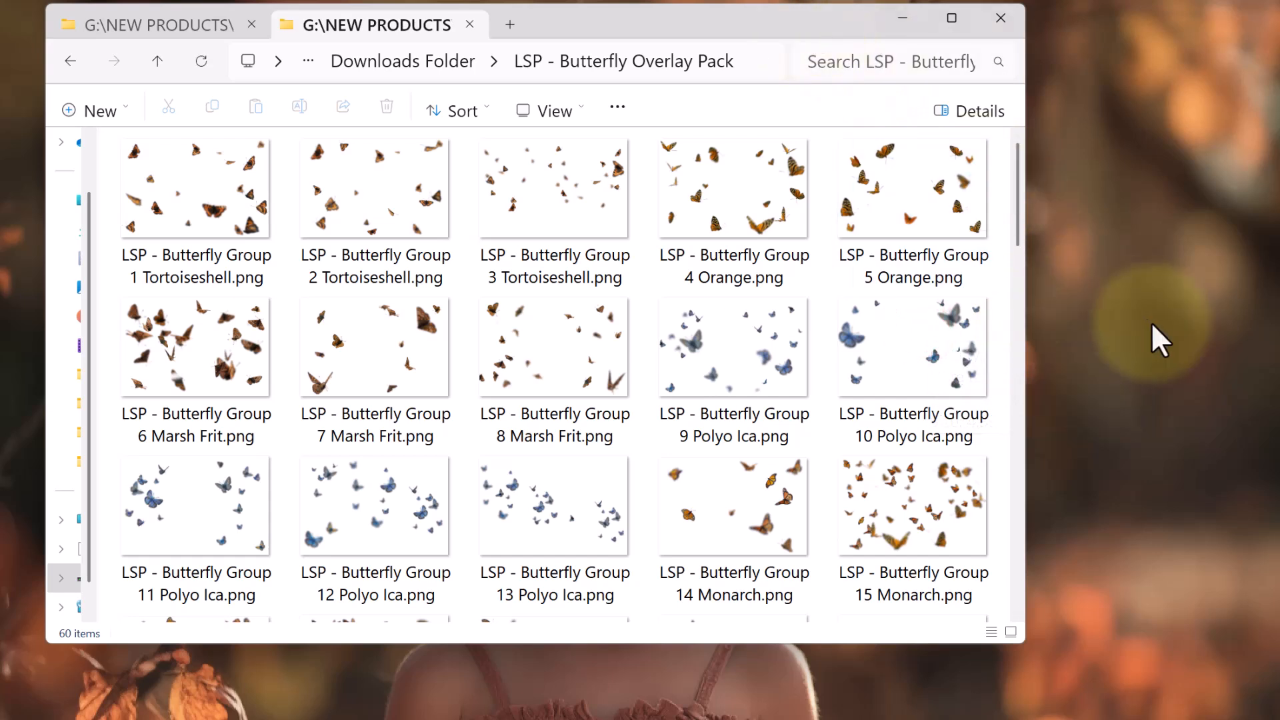
mouse_move(1017, 172)
mouse_down()
mouse_move(1005, 217)
mouse_move(1020, 562)
mouse_move(1013, 159)
mouse_up()
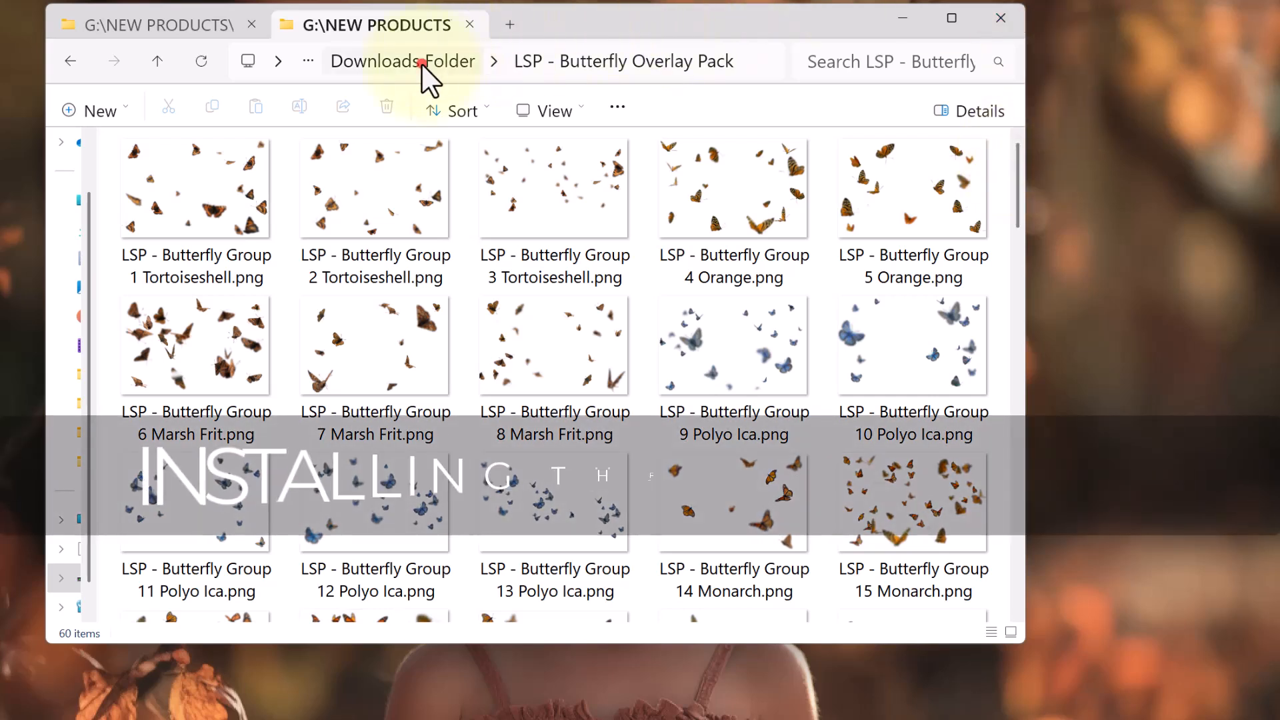
Return to the Downloads Folder and load LSP - Butterfly Applicator PS Actions.atn into Photoshop
click(421, 62)
click(347, 204)
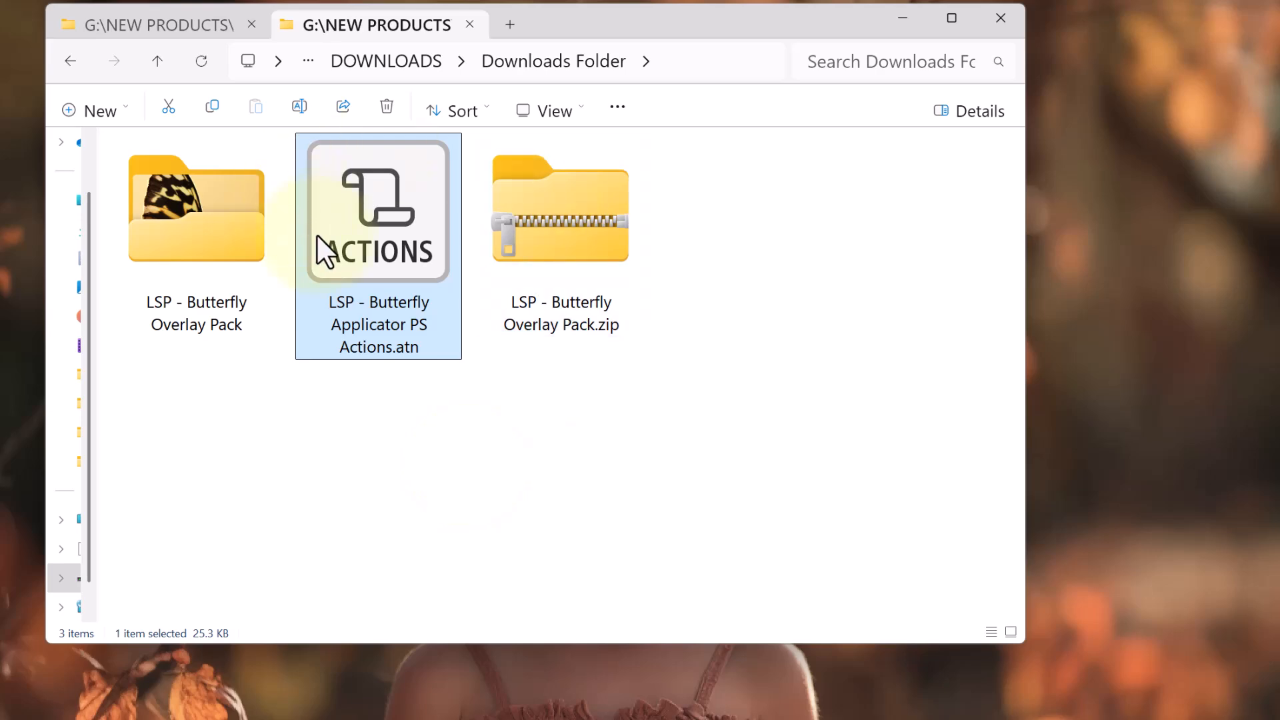
double_click(345, 230)
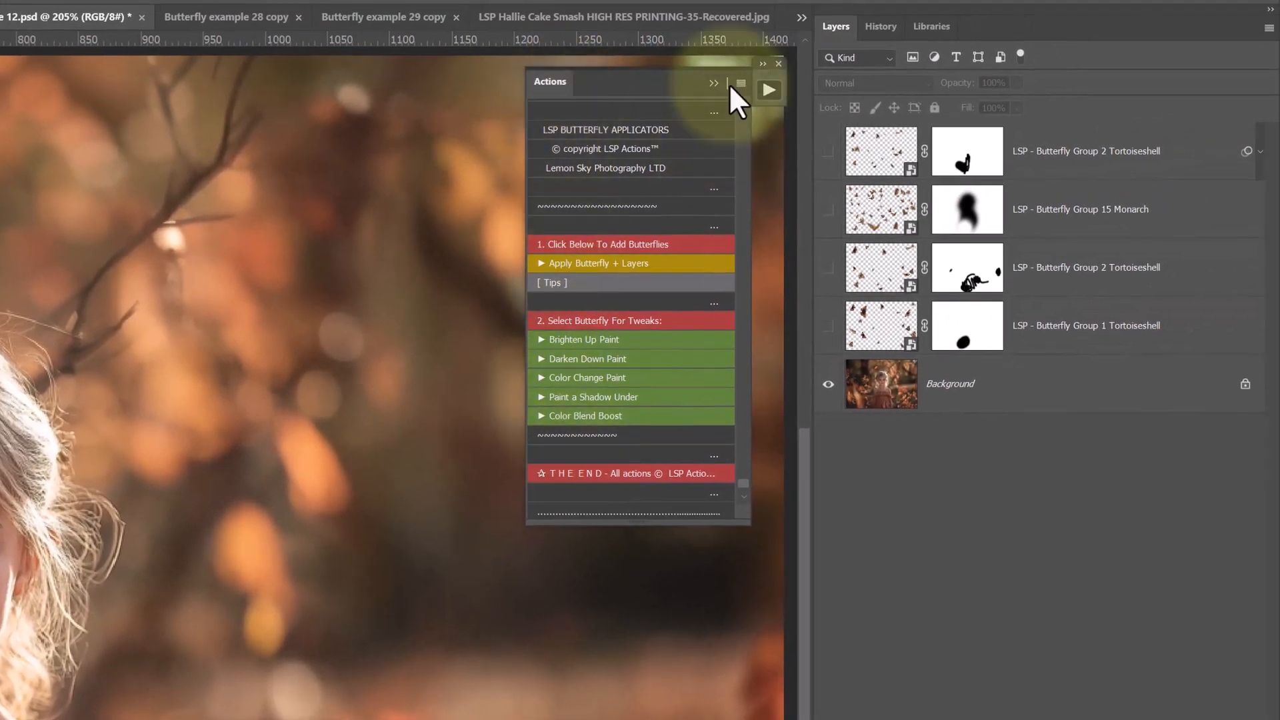
Turn off Button Mode for the actions and select the LSP > Butterfly Applicator set to examine its contents
click(765, 79)
click(777, 93)
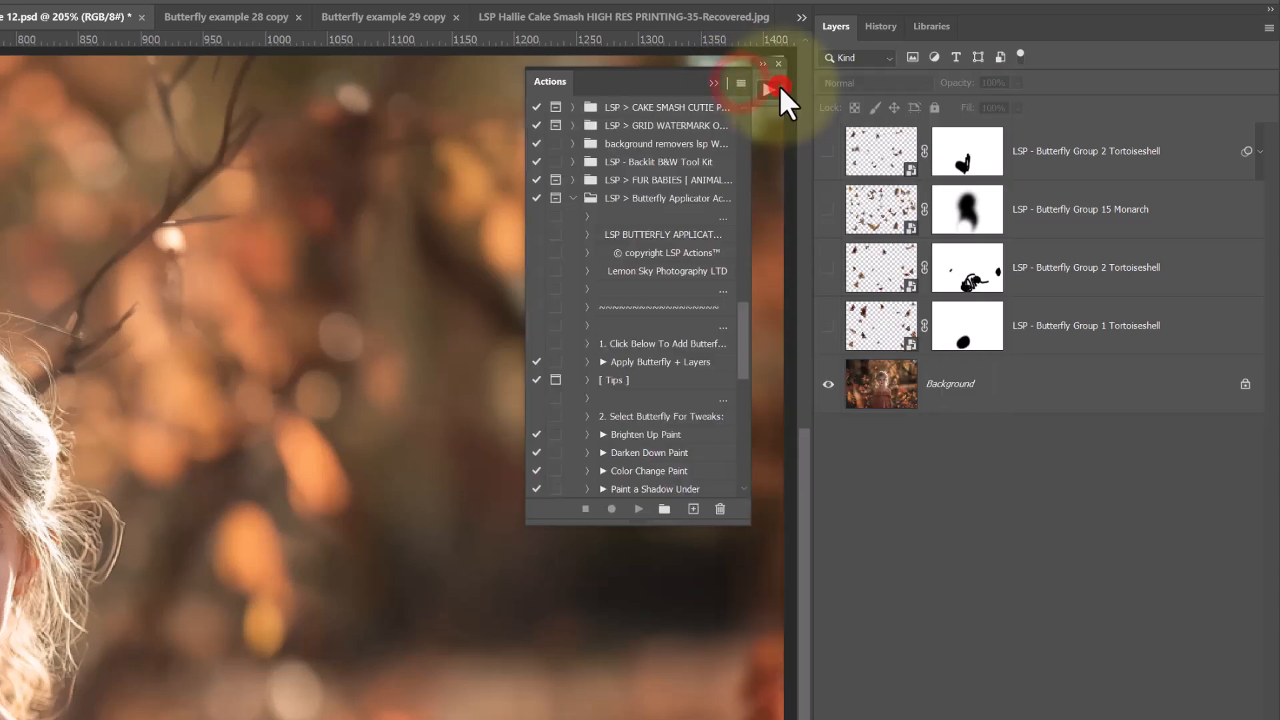
click(610, 201)
drag(740, 324, 743, 343)
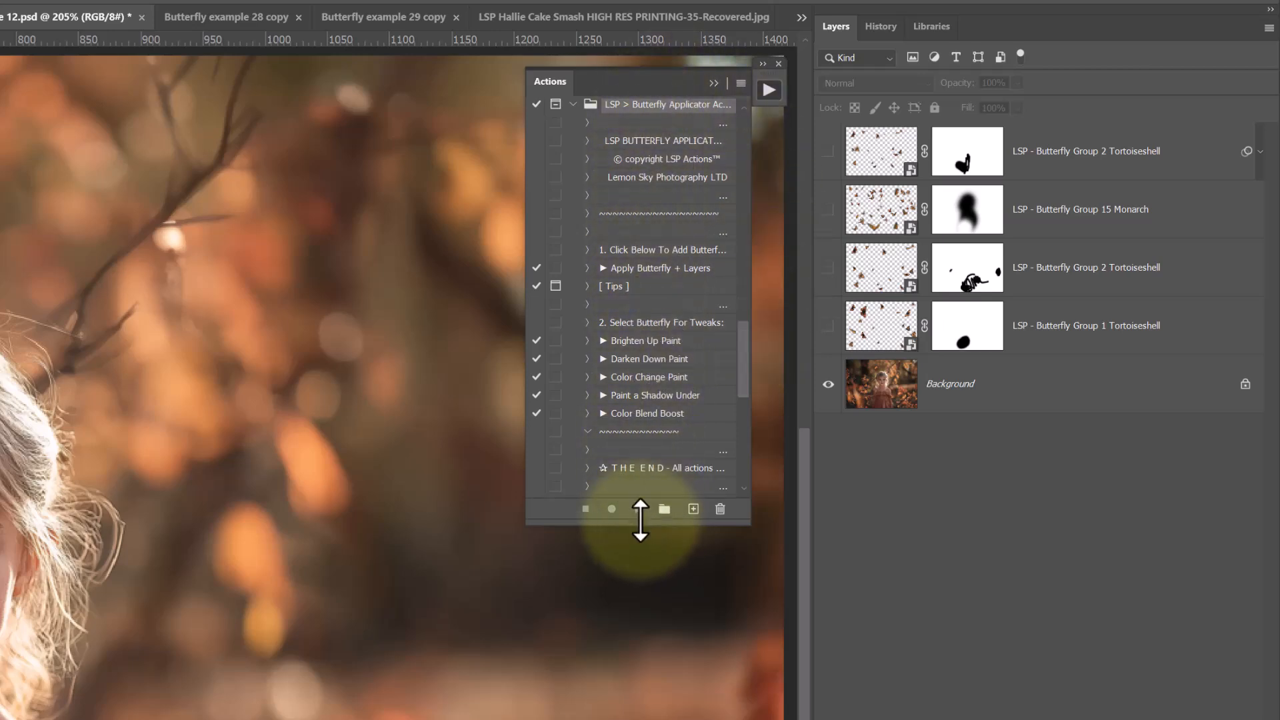
Review the set's individual actions, from Apply Butterfly + Layers and Brighten Up Paint through Color Blend Boost
click(631, 275)
click(603, 268)
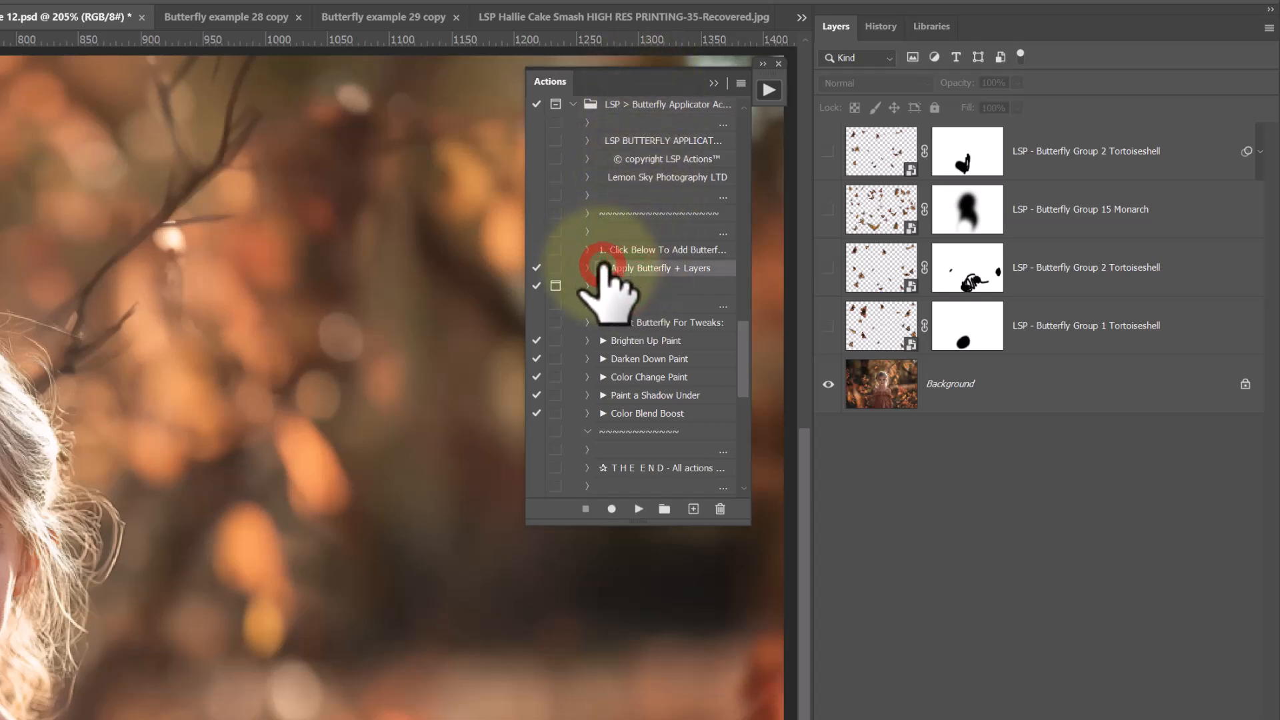
click(610, 341)
click(612, 360)
click(617, 377)
click(625, 395)
click(616, 413)
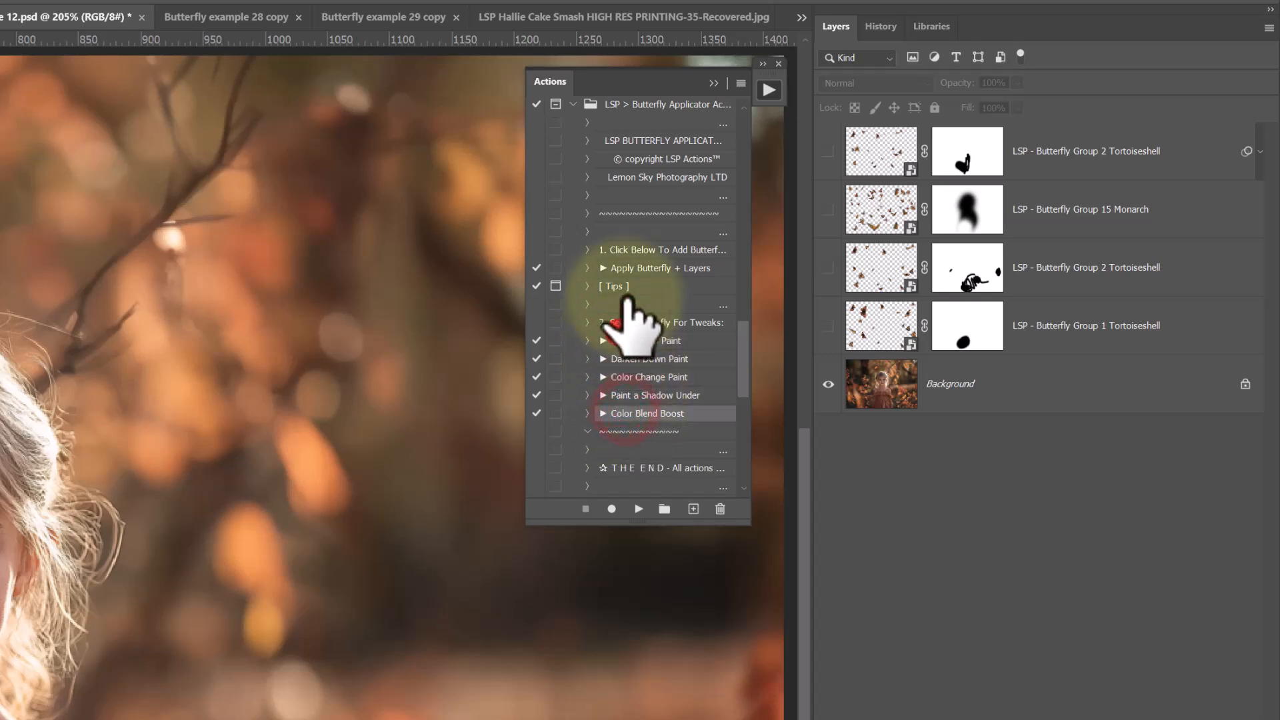
click(622, 268)
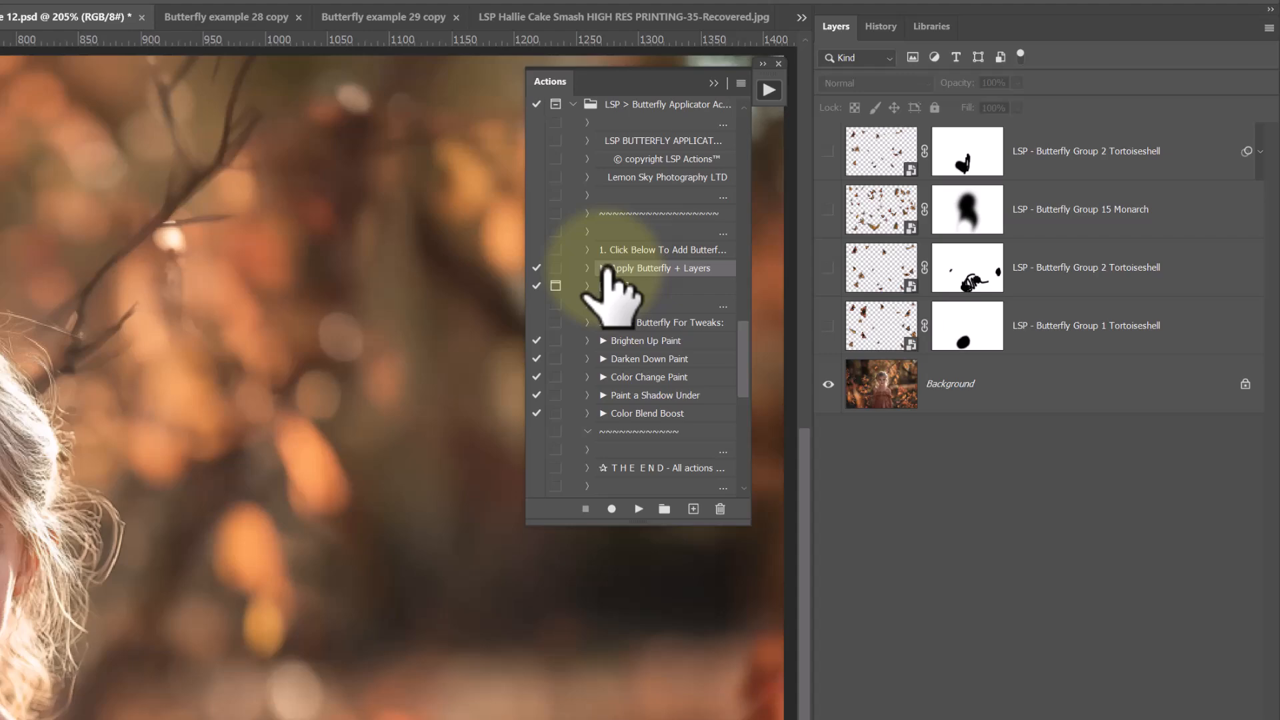
Switch the actions list to Button Mode
click(741, 82)
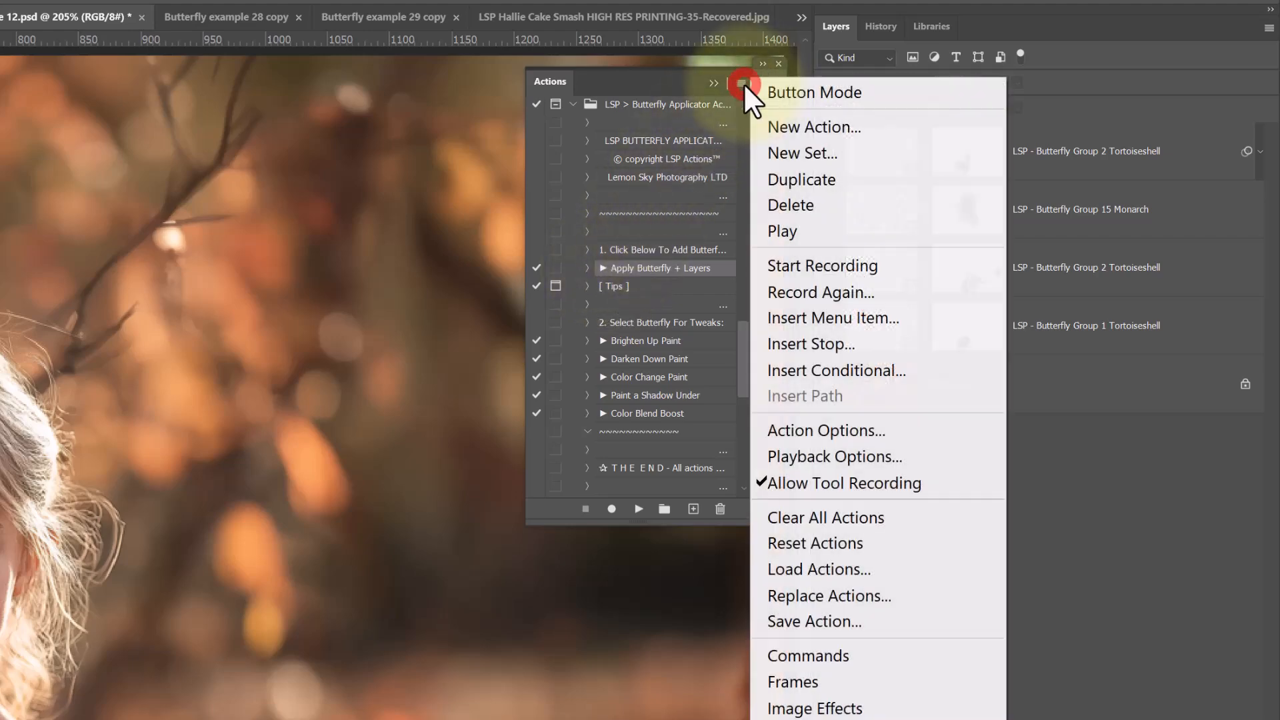
click(766, 90)
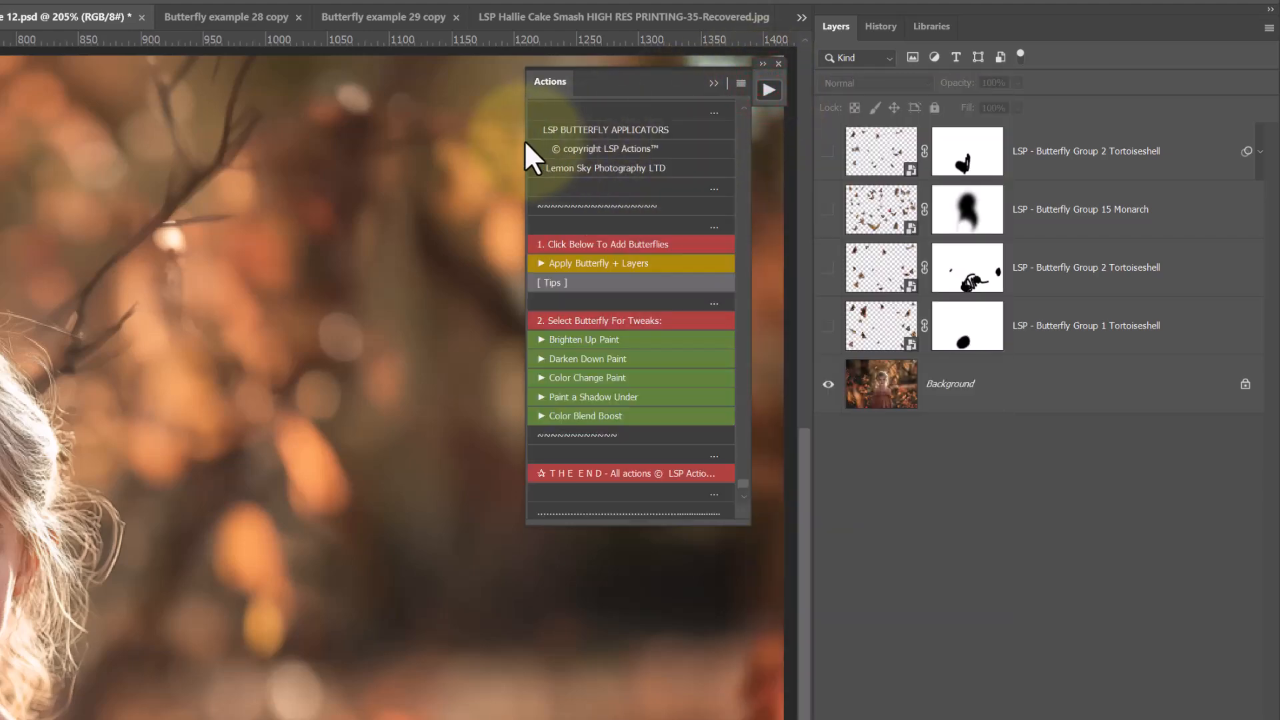
Widen the floating actions list slightly, find the LSP Butterfly Applicators section and collapse the list
mouse_move(514, 142)
mouse_down()
mouse_move(222, 134)
mouse_move(502, 146)
mouse_up()
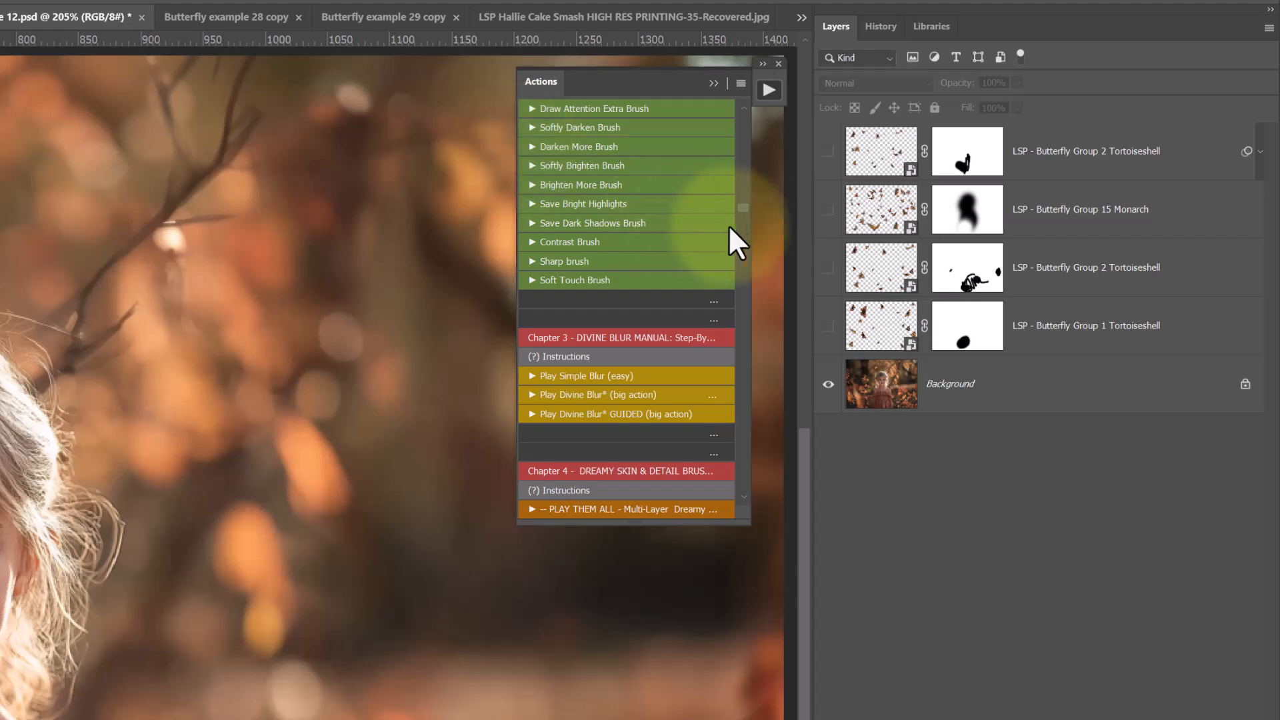
drag(743, 210, 748, 503)
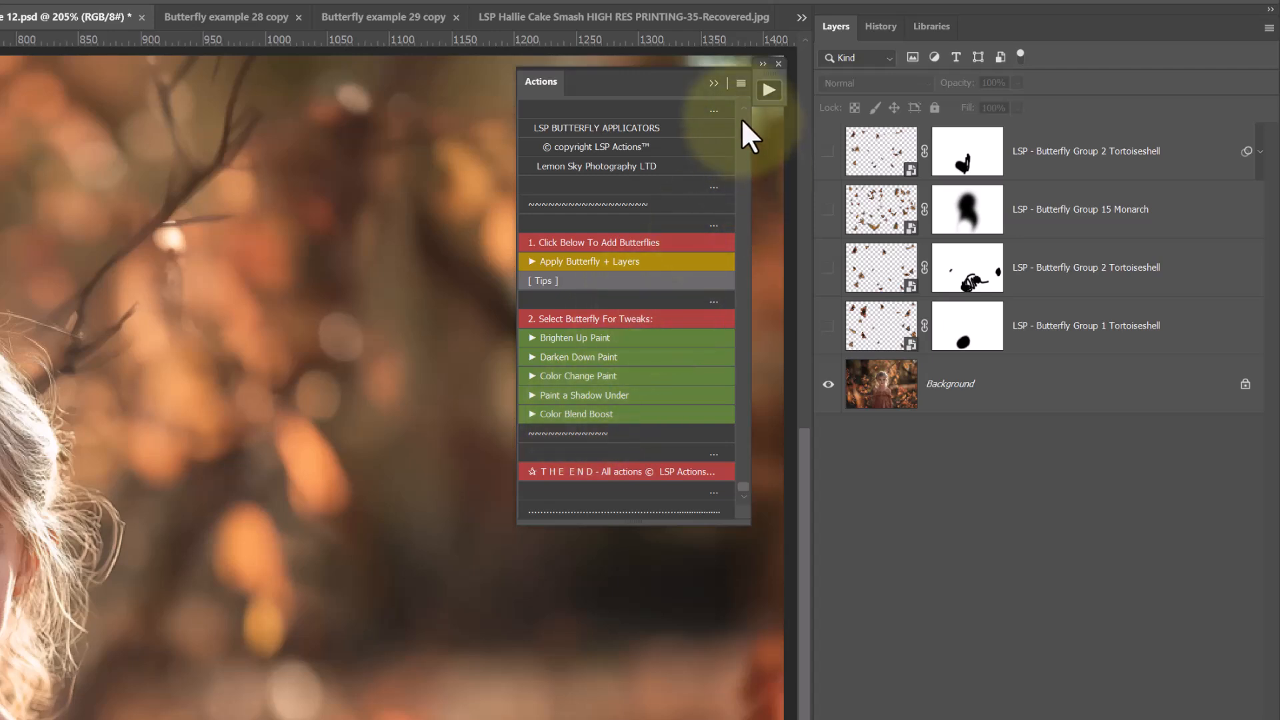
click(714, 83)
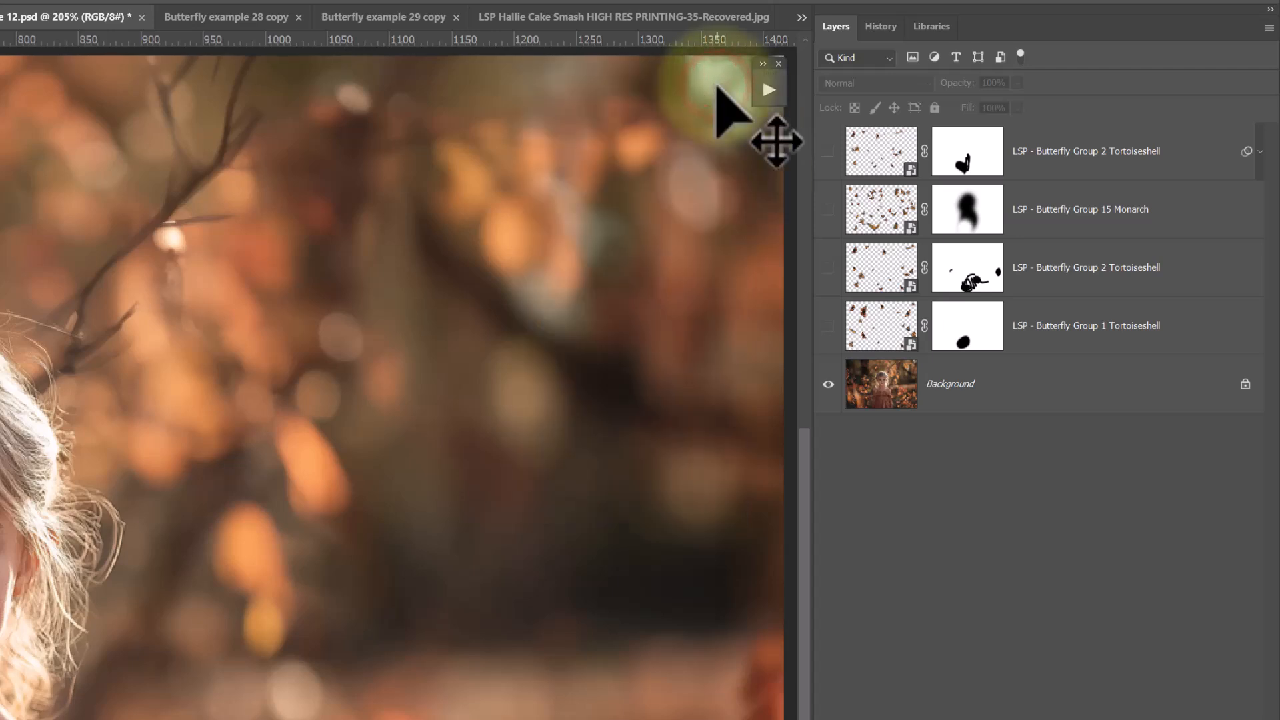
Delete the four hidden butterfly layers, from Butterfly Group 1 Tortoiseshell up to the uppermost Group 2 Tortoiseshell
click(1135, 326)
shift+click(1157, 152)
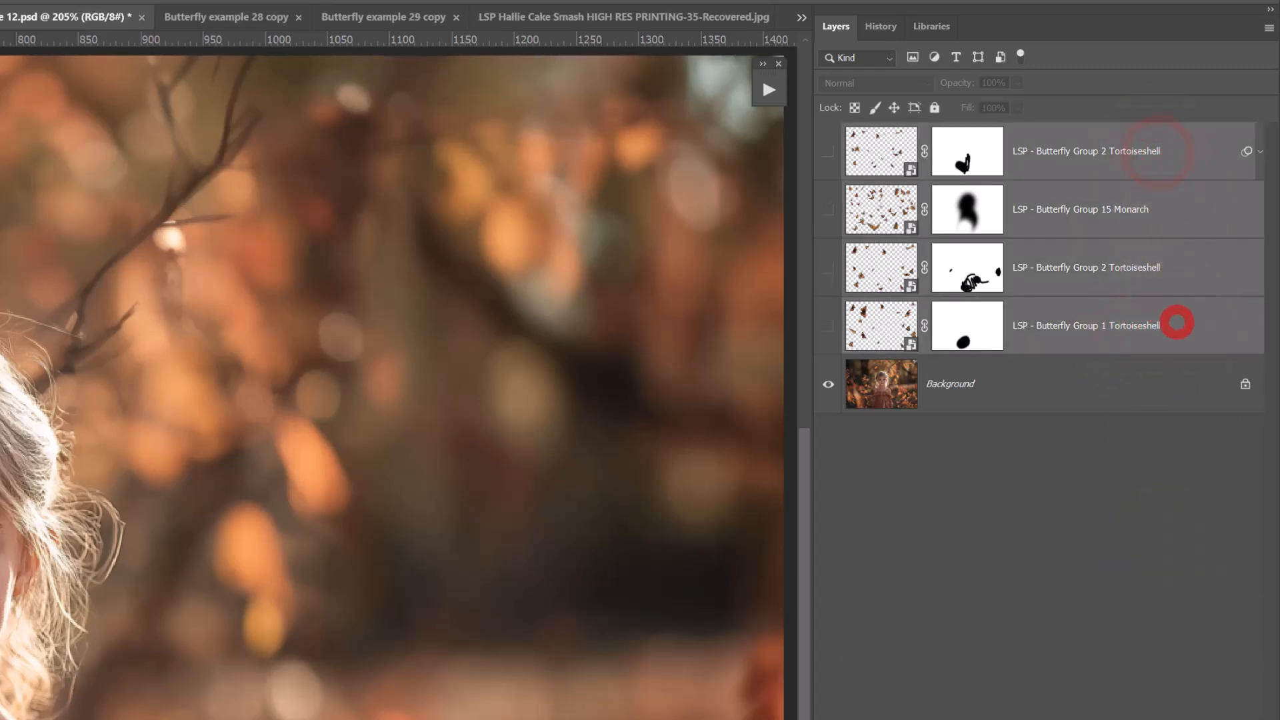
key(Delete)
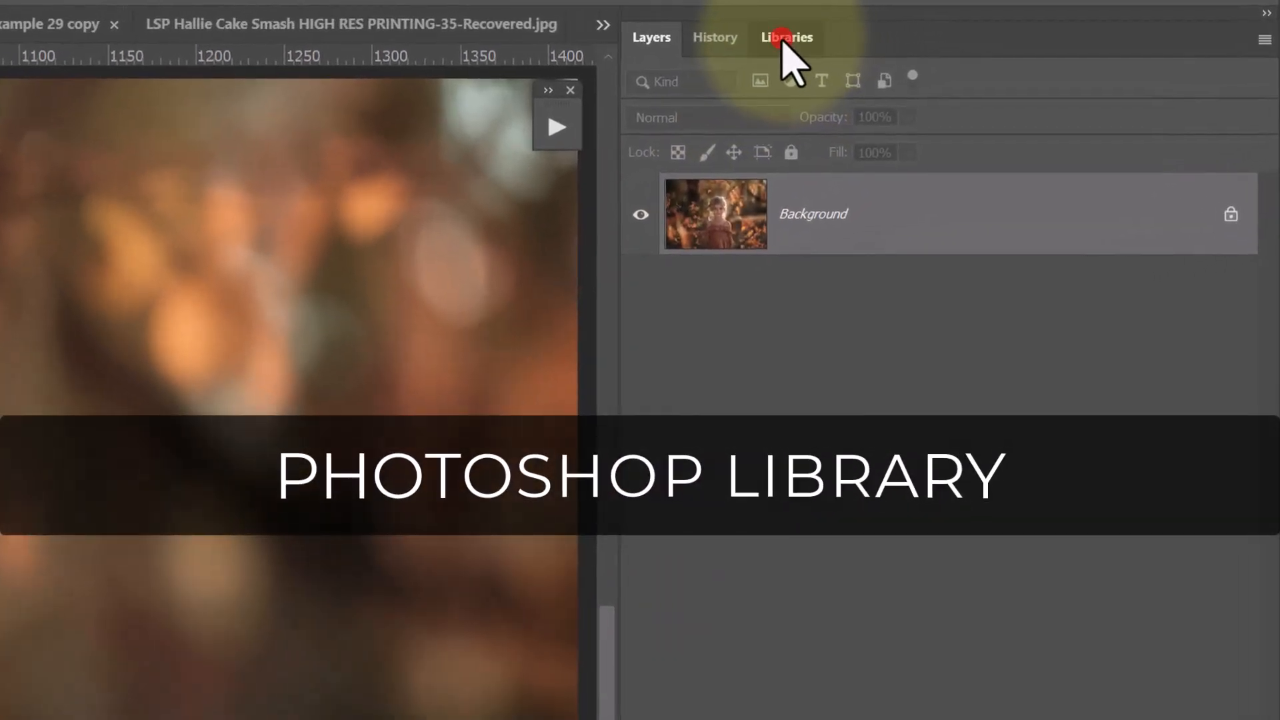
Create a new library named LSP BUTTERFLIES OVERLAYS
click(931, 26)
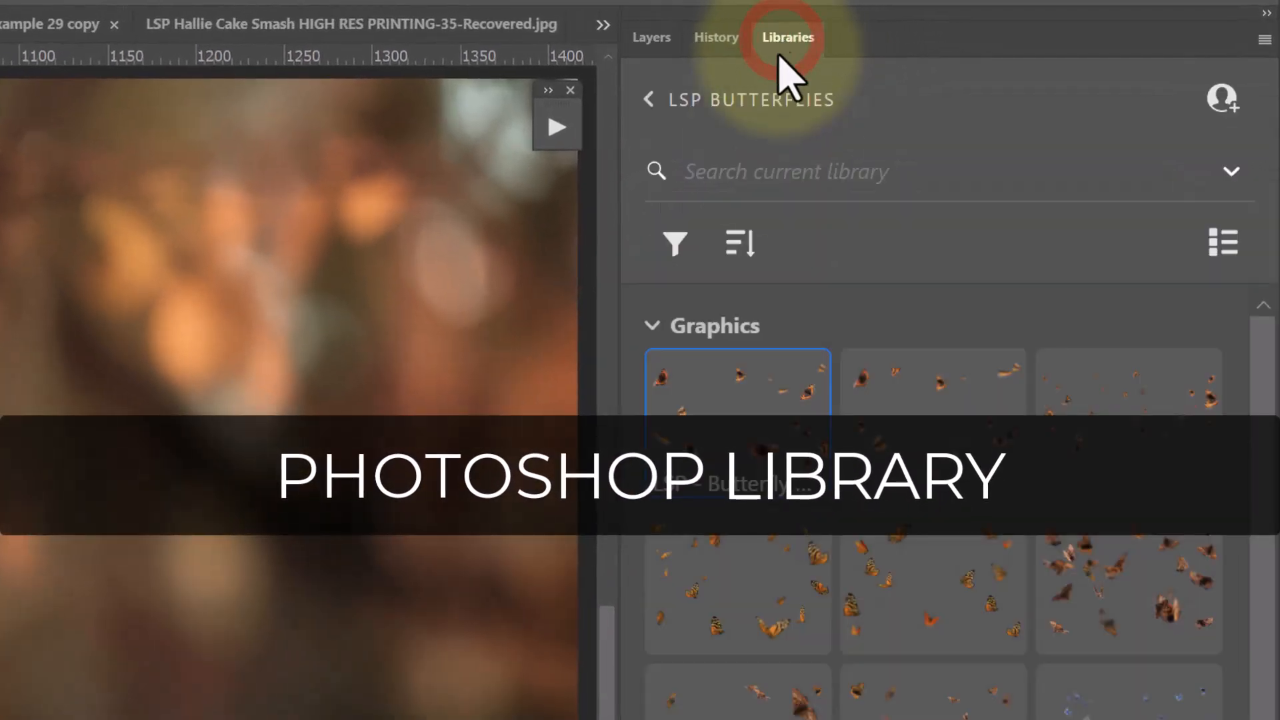
click(648, 98)
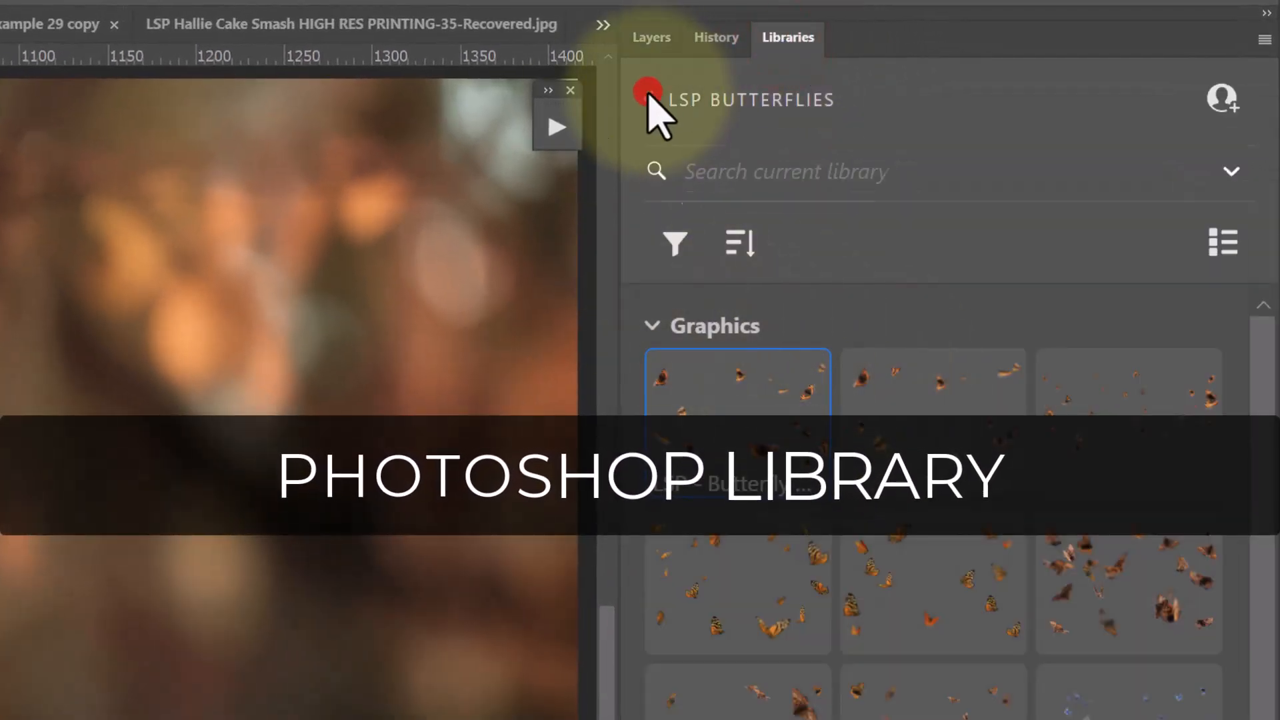
click(686, 201)
click(738, 191)
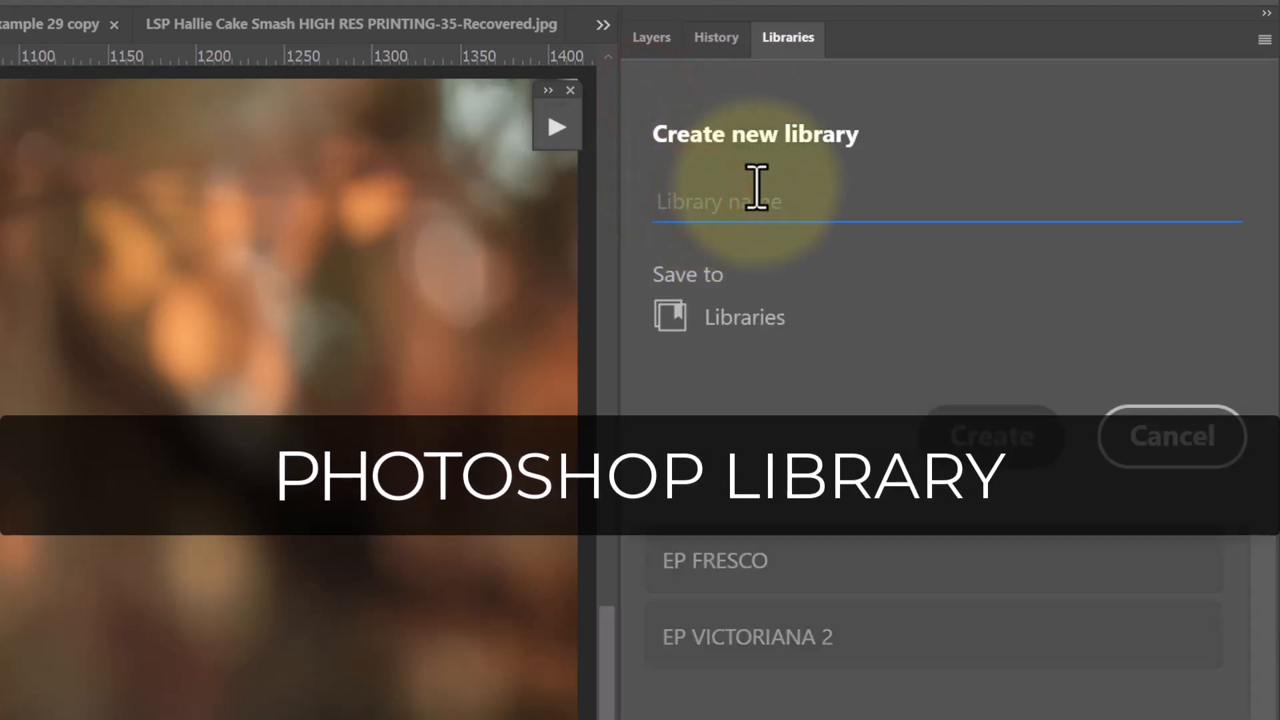
text(LSP BUTTERFLIES OVERLAYS)
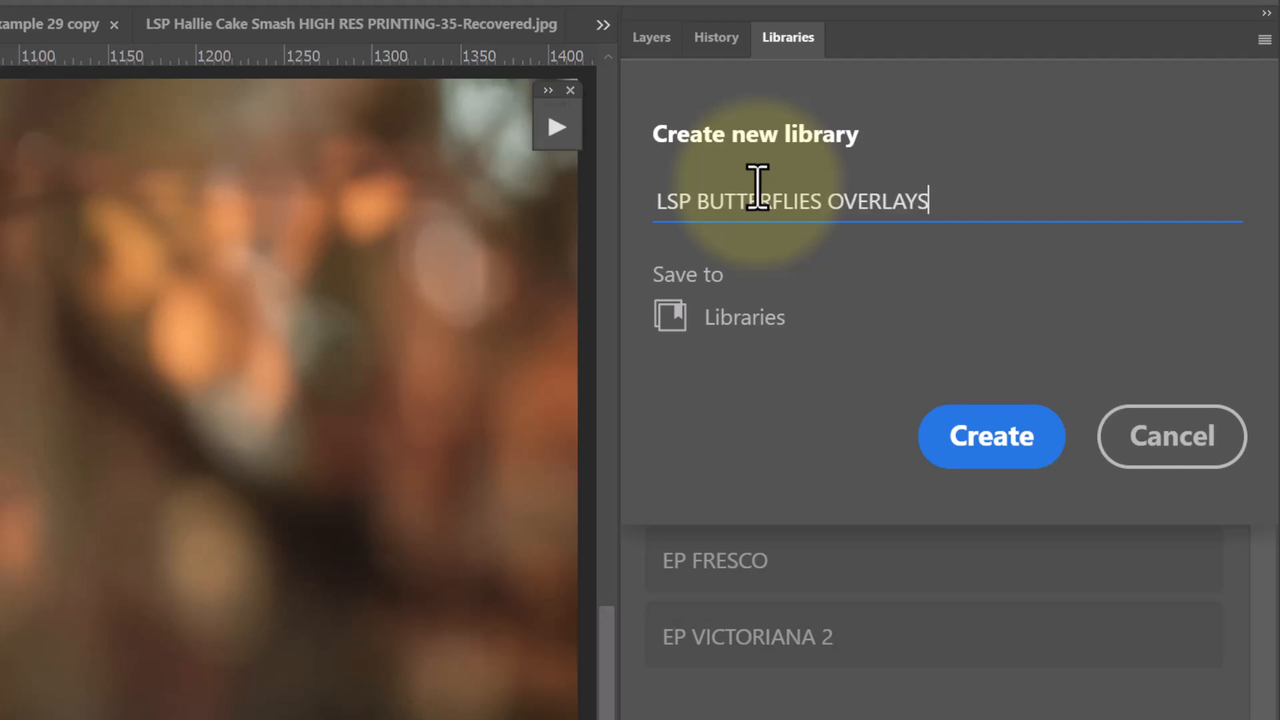
key(Return)
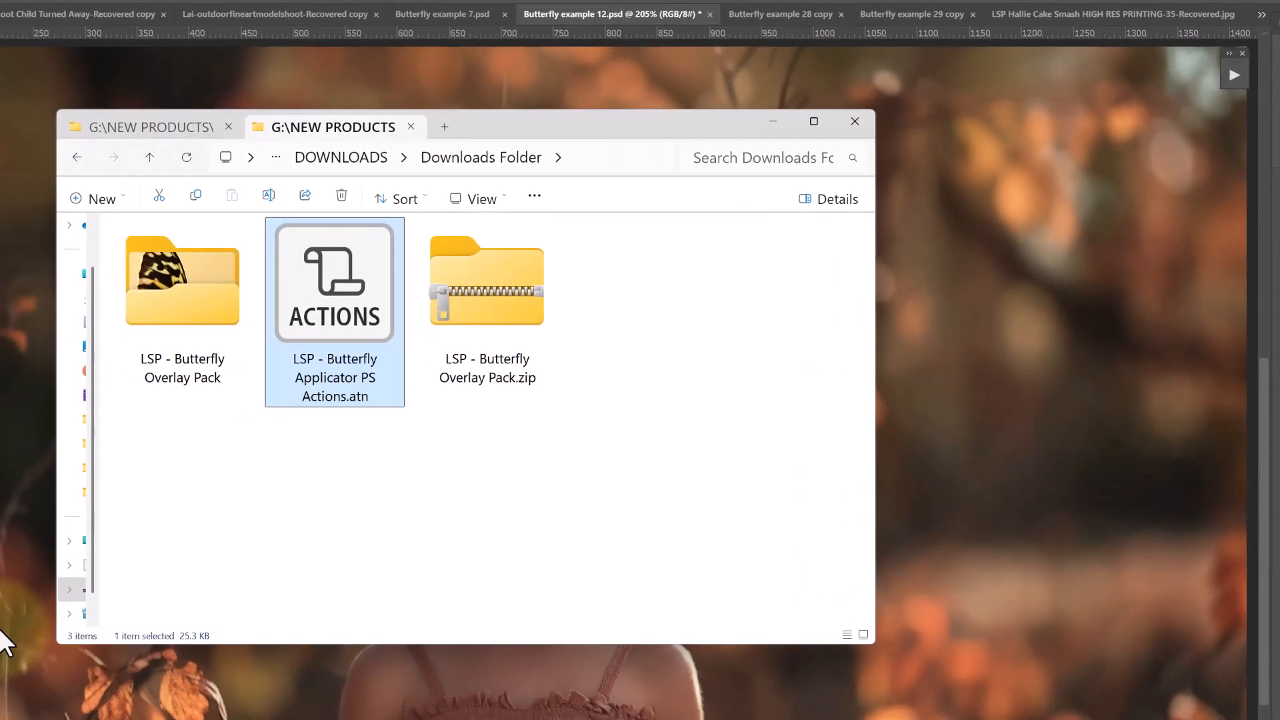
Add all PNG files from the LSP - Butterfly Overlay Pack folder to the LSP BUTTERFLIES OVERLAYS library
double_click(179, 298)
click(162, 294)
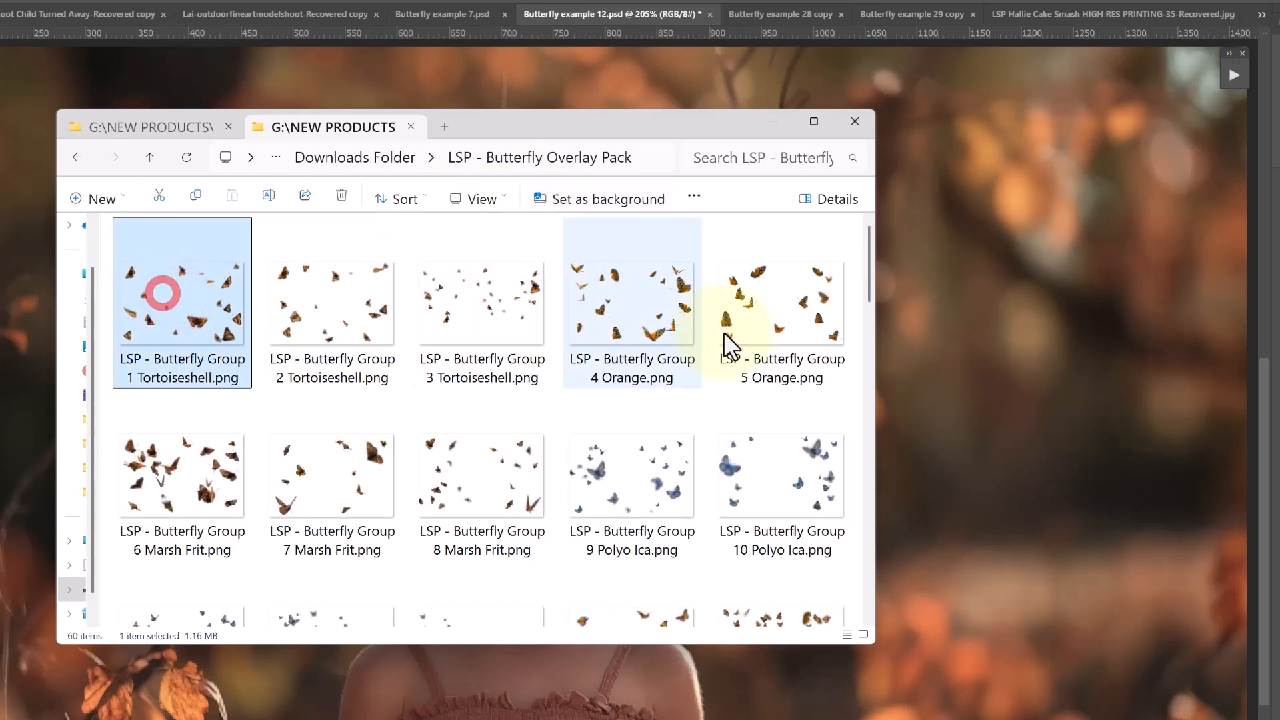
scroll(760, 347, down, 15)
shift+click(795, 511)
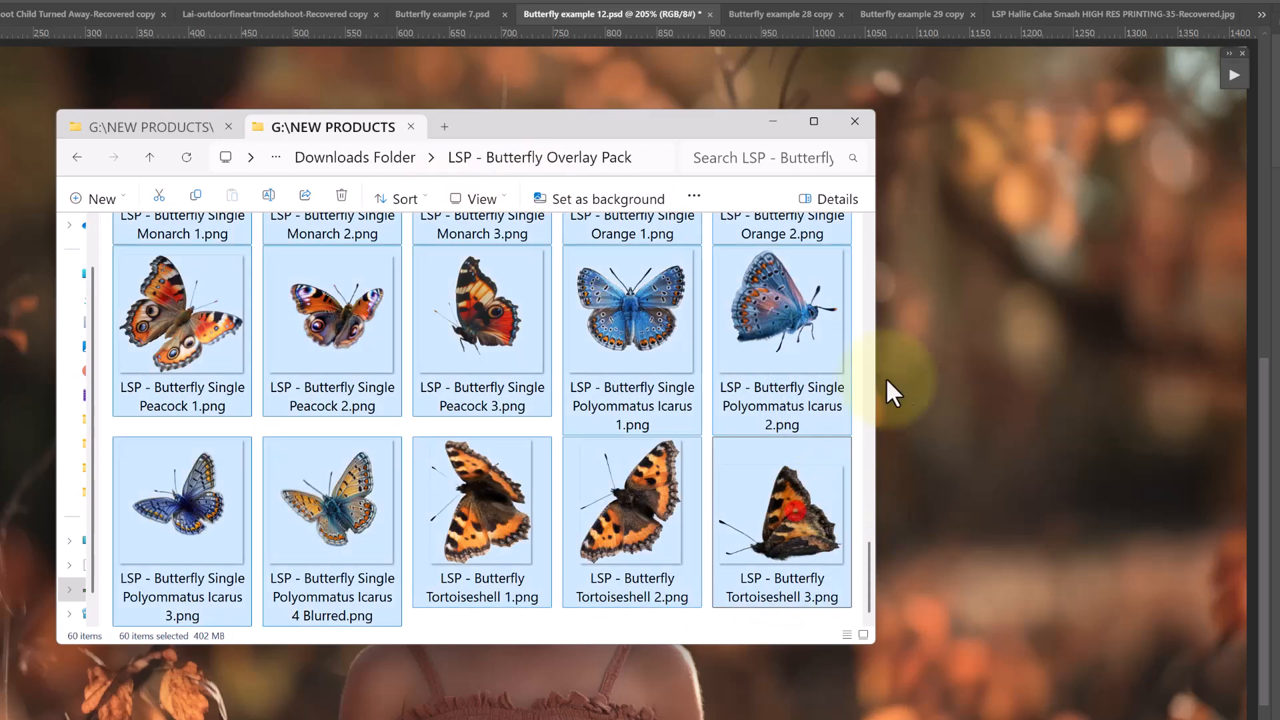
drag(787, 305, 1062, 472)
click(392, 165)
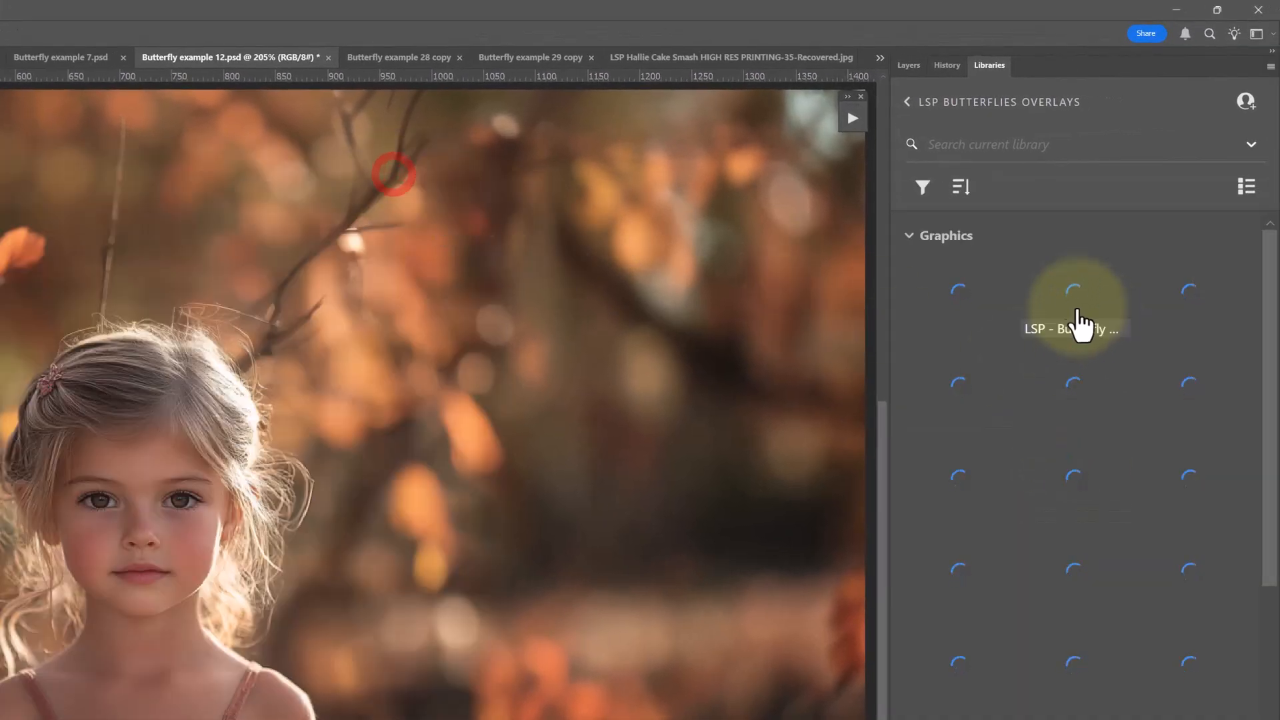
Reopen the LSP BUTTERFLIES OVERLAYS library from the libraries list and browse its graphics
click(905, 102)
click(1053, 286)
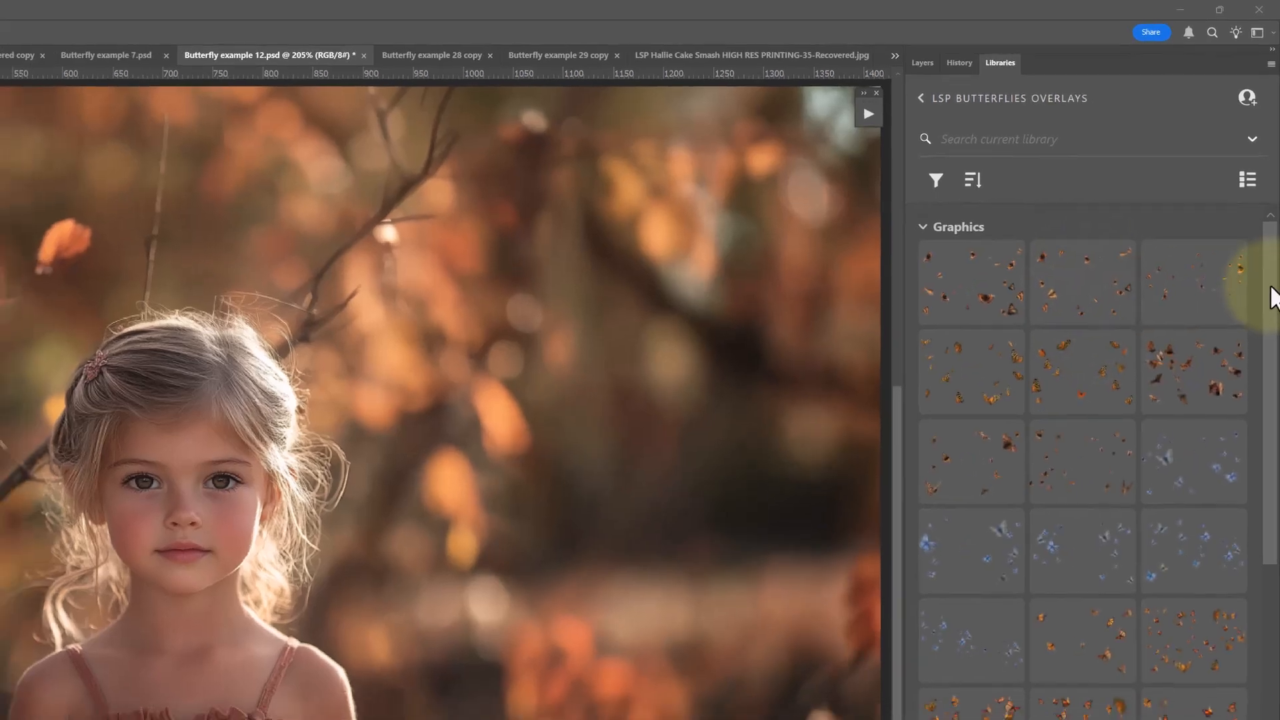
drag(1269, 293, 1269, 312)
drag(1273, 226, 1257, 186)
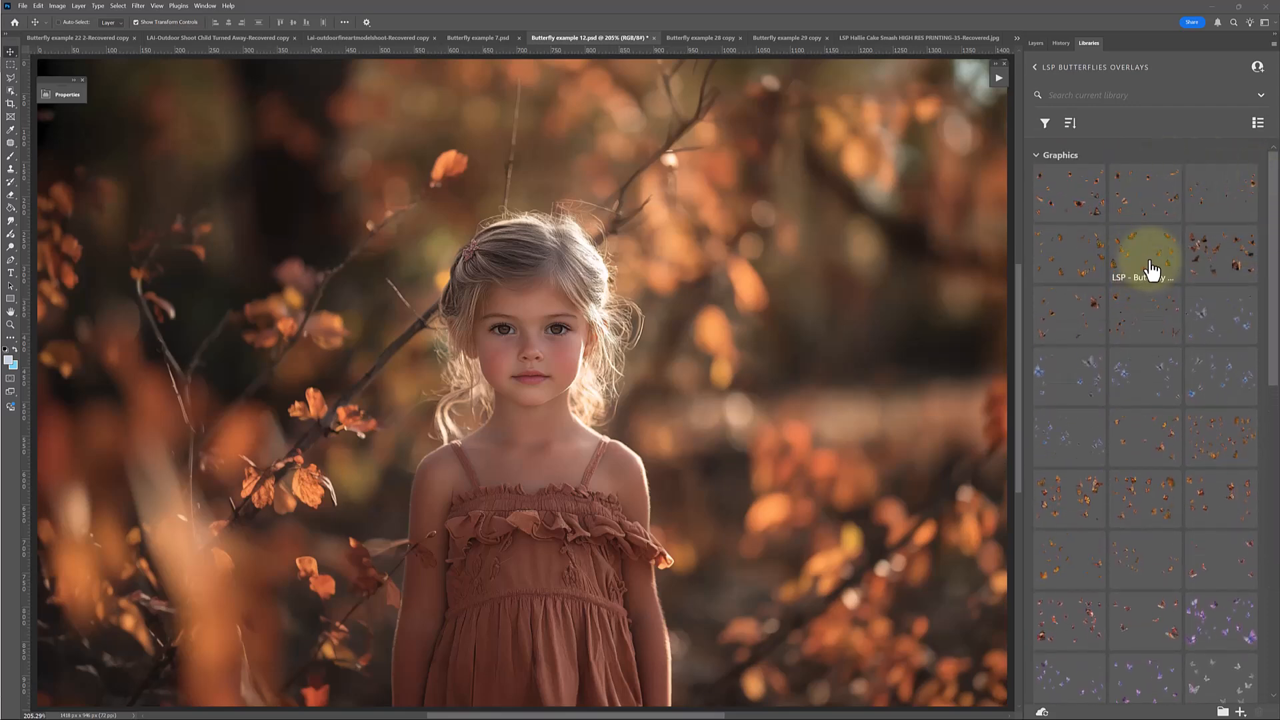
Place the LSP - Butterfly Group 5 Orange graphic from the library across the whole portrait at about 53% scale
drag(1158, 250, 560, 385)
drag(615, 329, 541, 416)
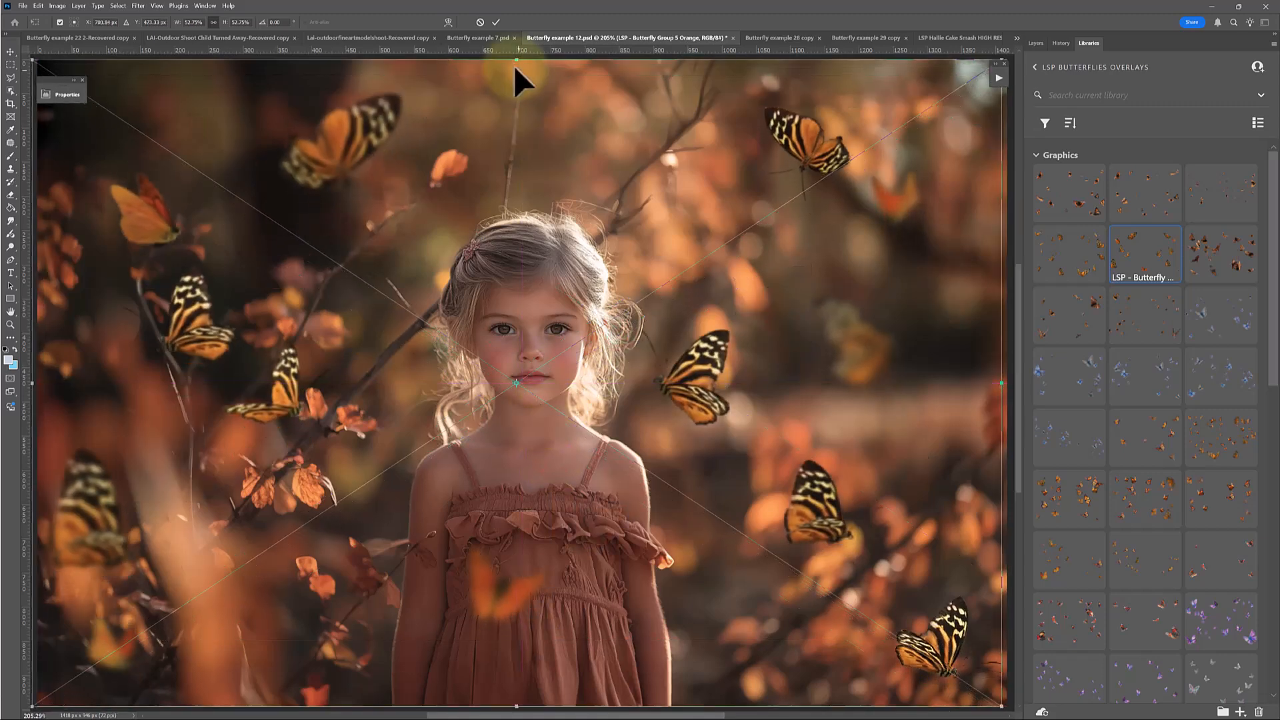
drag(516, 60, 516, 58)
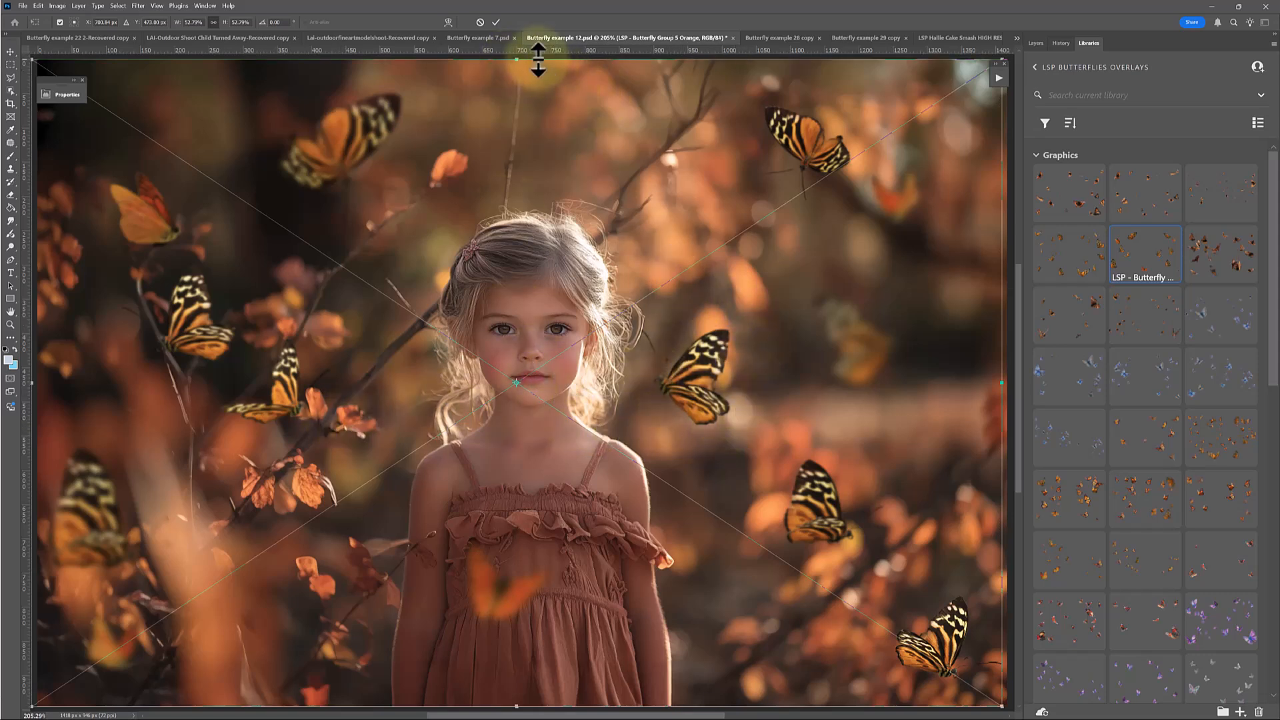
Scale the placed Group 5 Orange overlay down to about 38%, position it around the girl and commit the placement
drag(515, 60, 514, 224)
drag(671, 426, 675, 380)
drag(512, 158, 505, 172)
drag(597, 344, 602, 339)
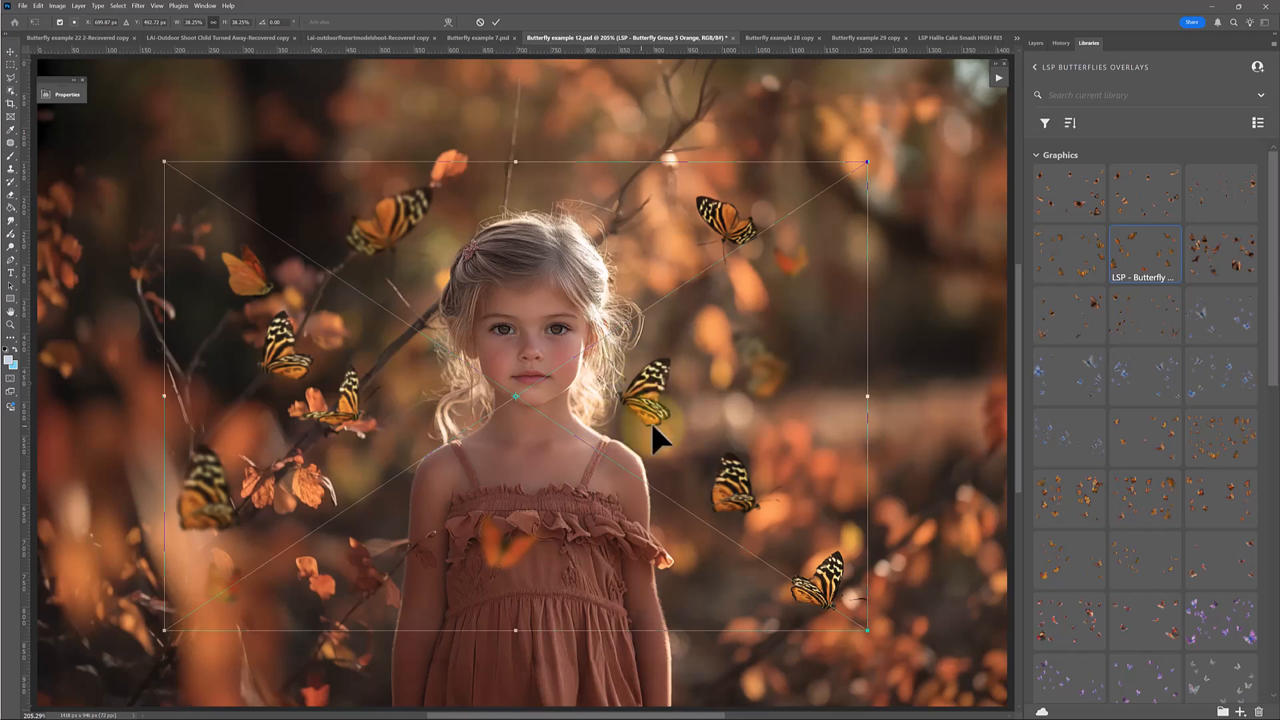
drag(650, 437, 650, 432)
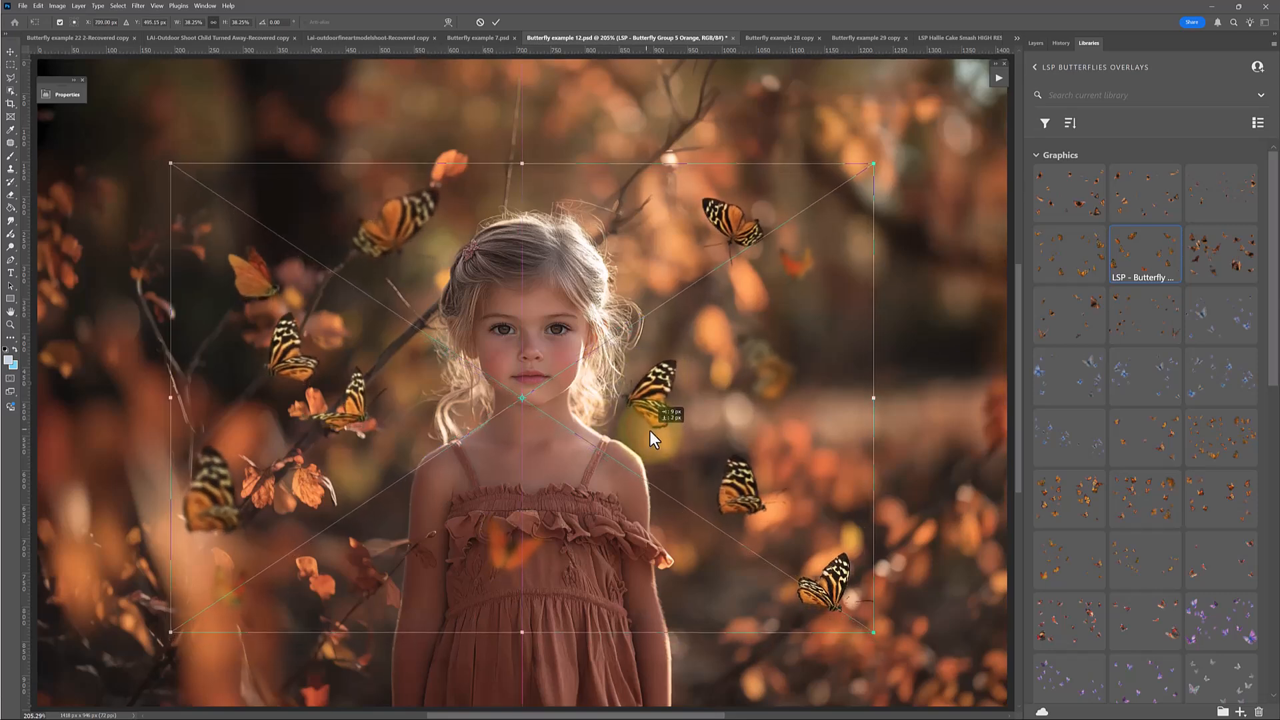
key(Return)
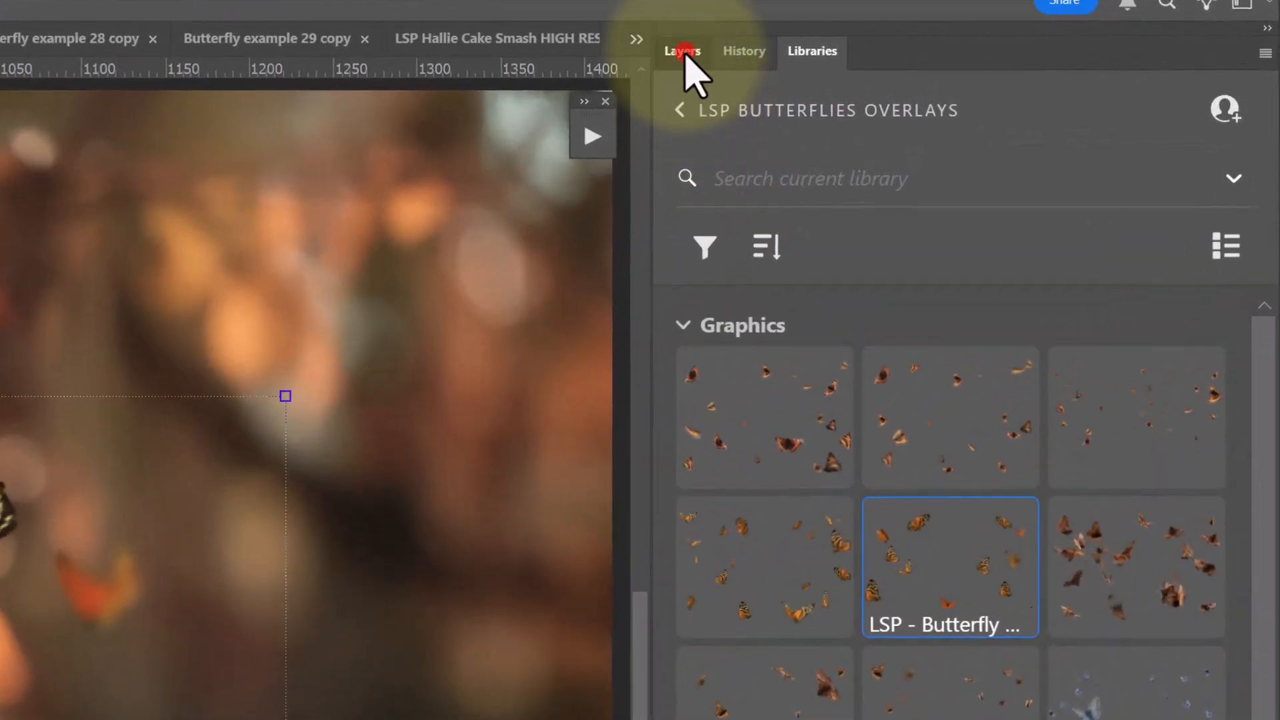
Show the layer list and toggle the Butterfly Group 5 Orange layer off and on to compare the portrait with and without it
click(703, 52)
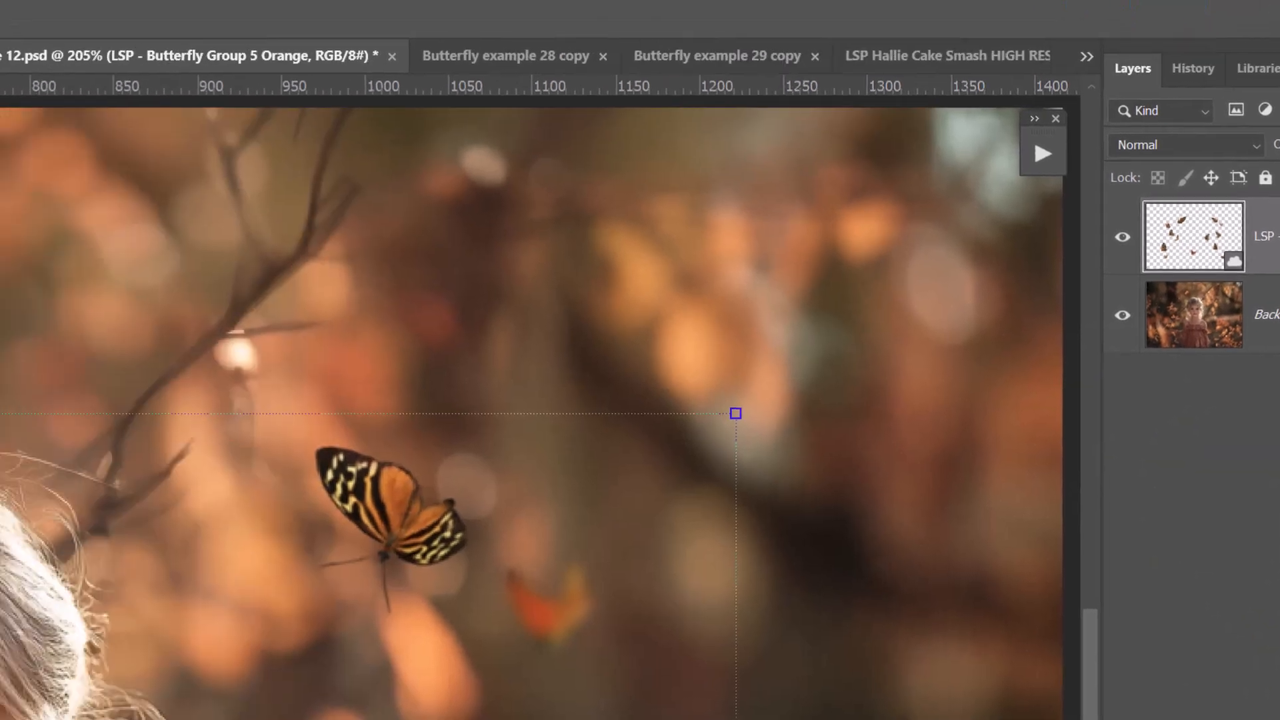
click(25, 13)
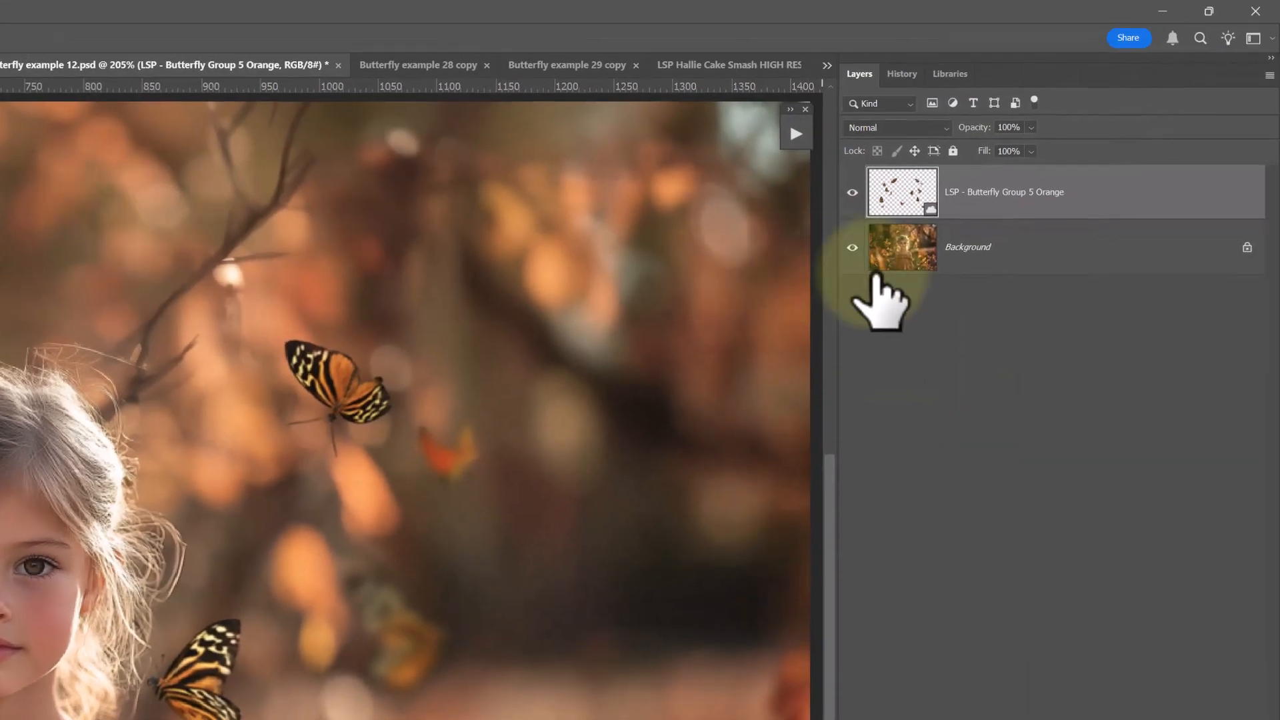
click(851, 197)
click(852, 196)
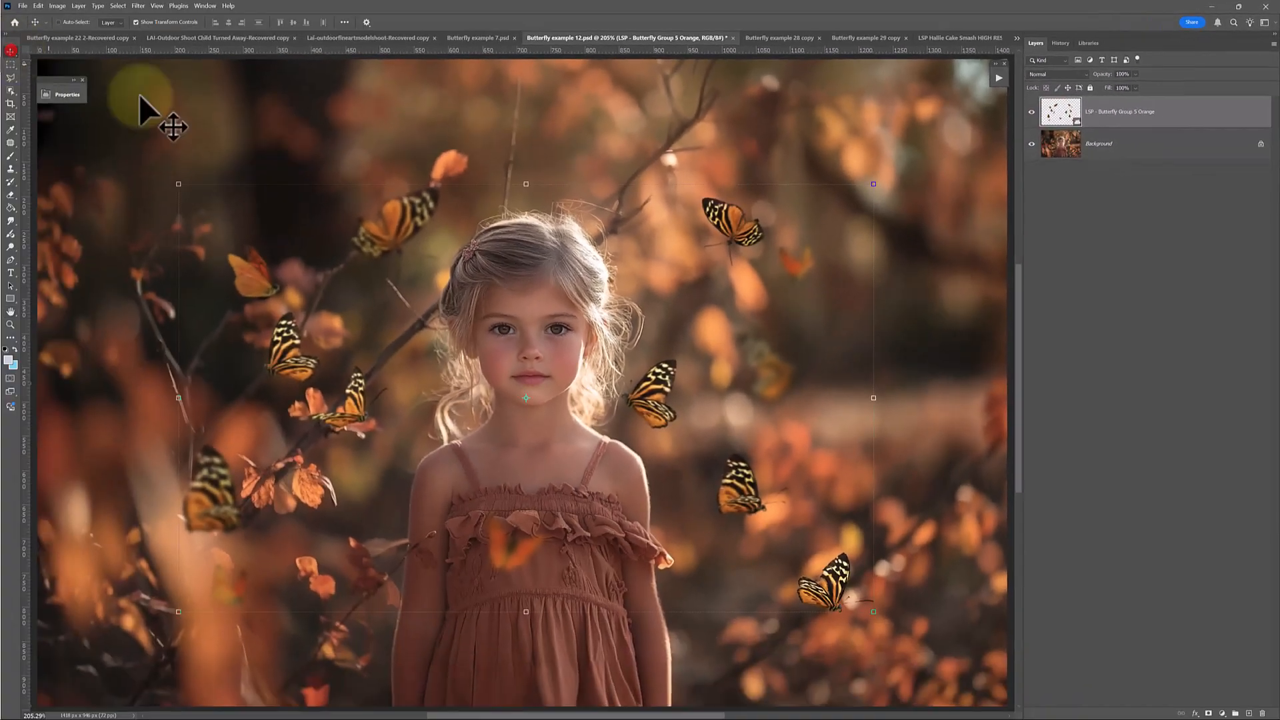
Move the Butterfly Group 5 Orange overlay lower over the portrait and scale it down to about 33%
drag(481, 240, 586, 448)
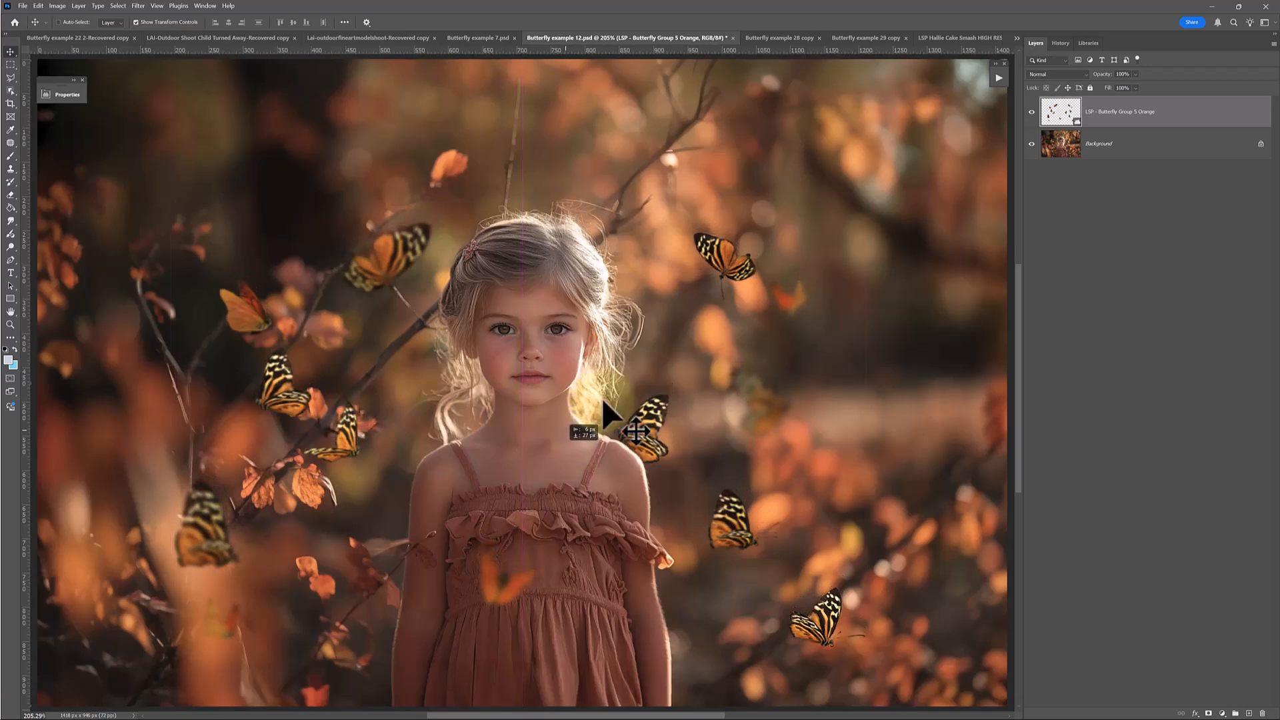
key(ctrl+t)
drag(519, 223, 601, 341)
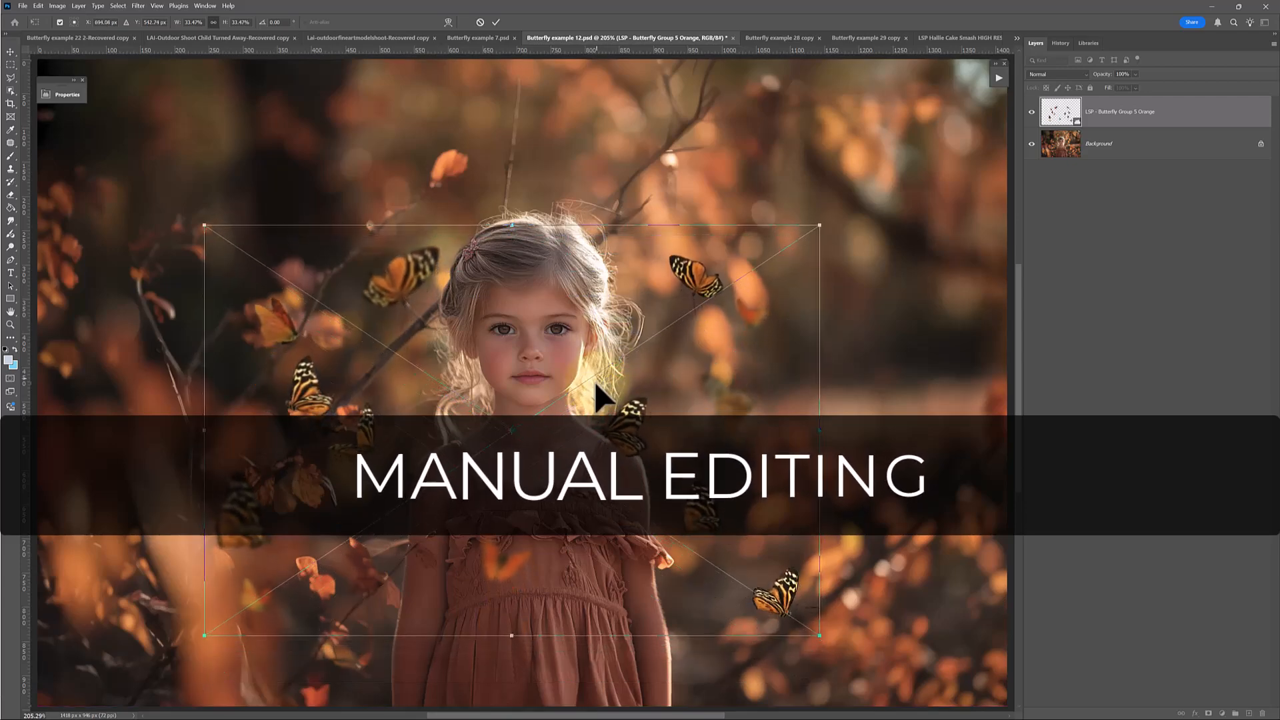
key(Return)
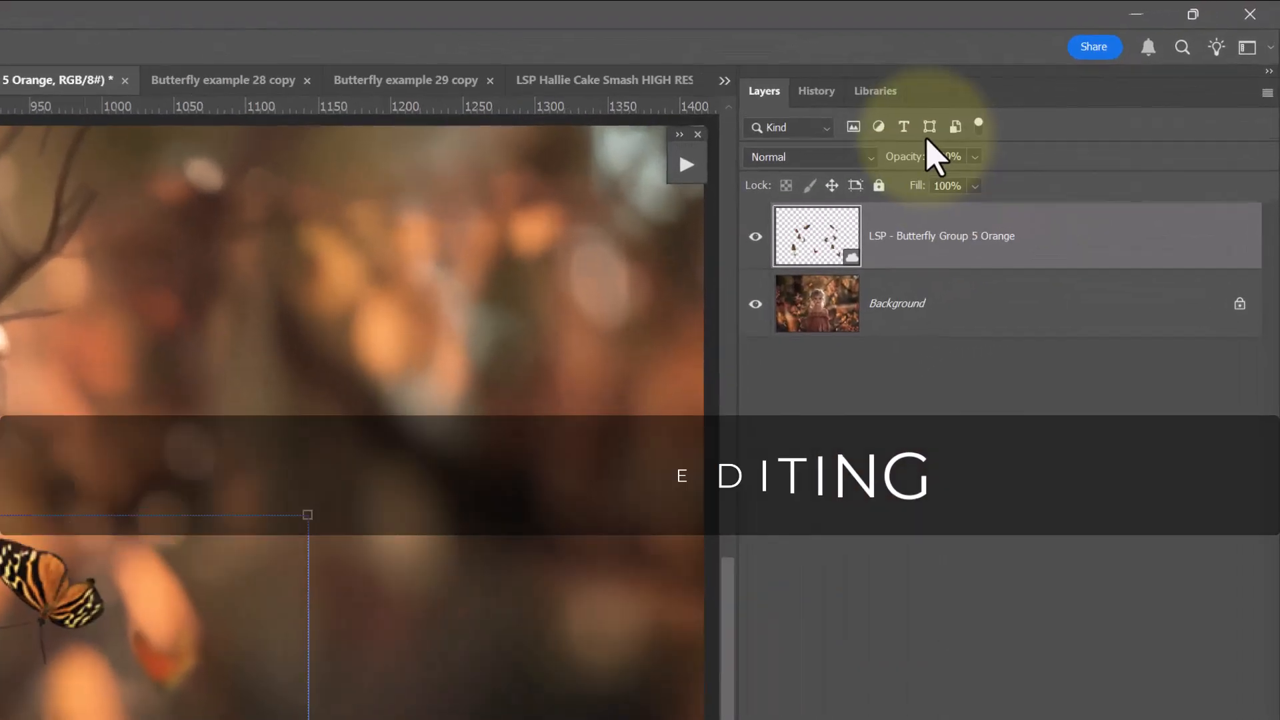
Place the LSP - Butterfly Group 4 Orange graphic from the library over the portrait and return to the layer list
click(1055, 50)
drag(860, 610, 0, 699)
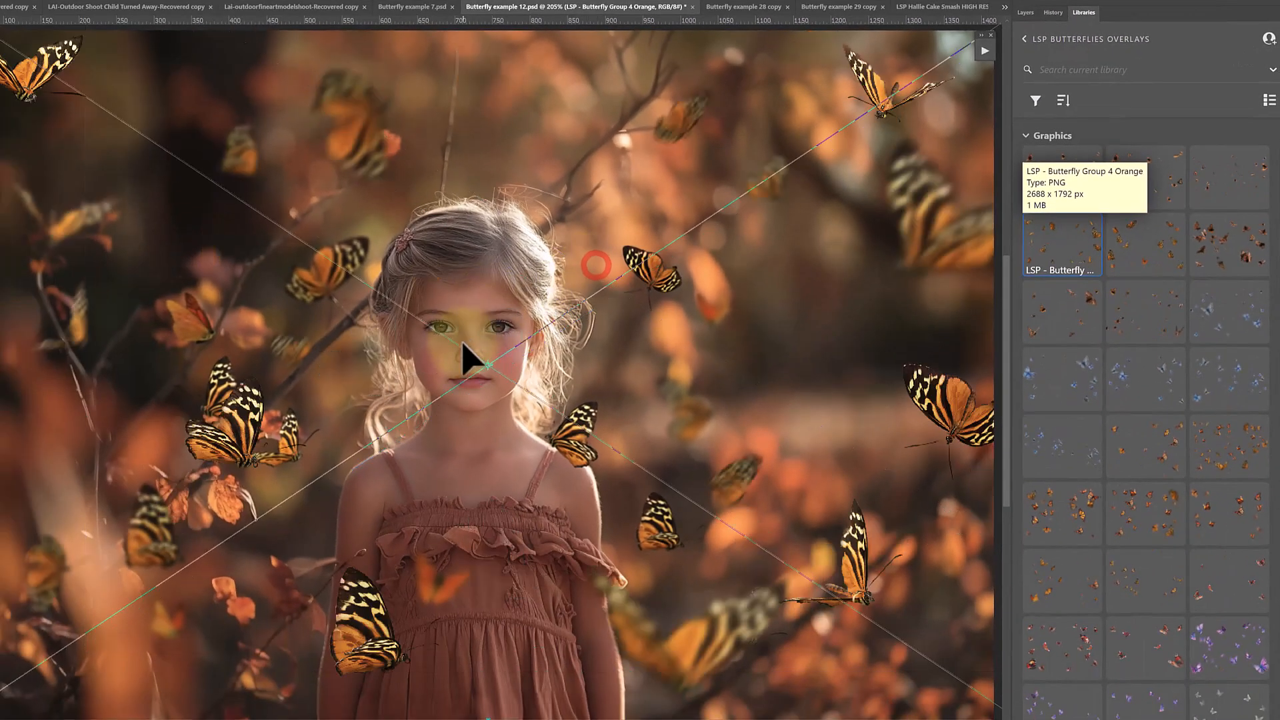
drag(495, 374, 450, 387)
click(1024, 12)
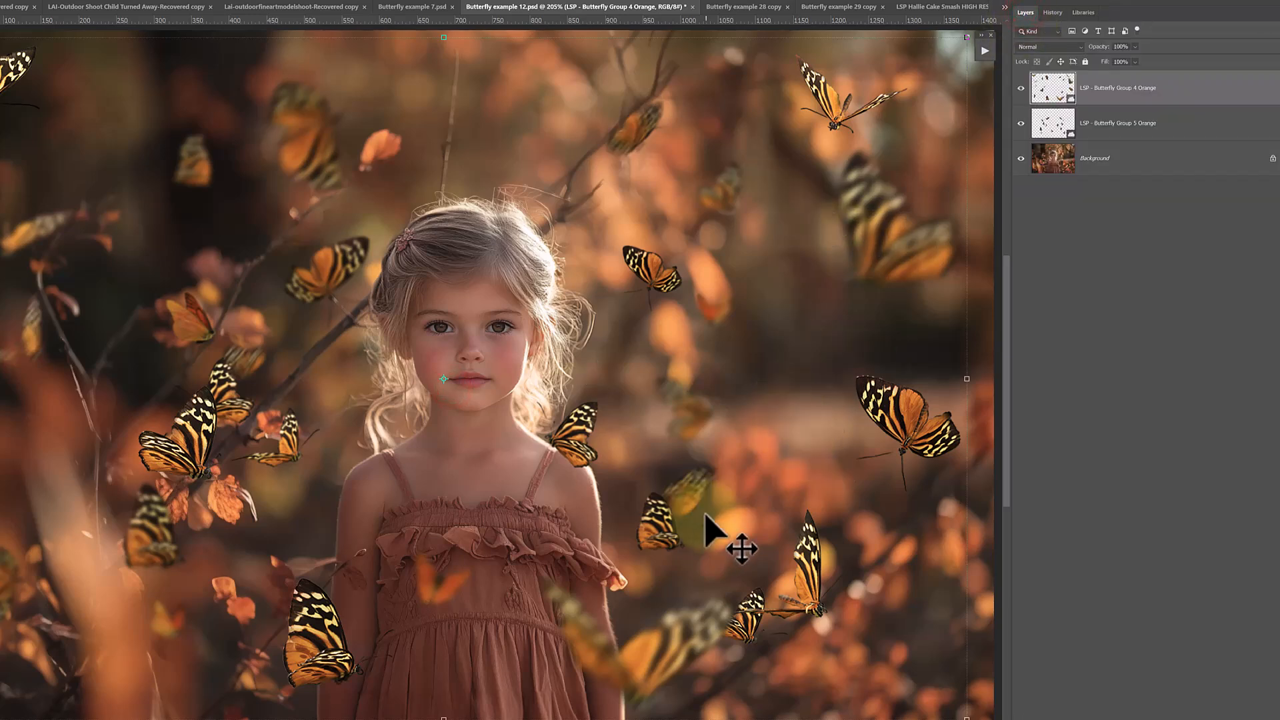
Hide the Butterfly Group 4 Orange layer and add a layer mask to the Butterfly Group 5 Orange layer
click(1021, 88)
click(1045, 120)
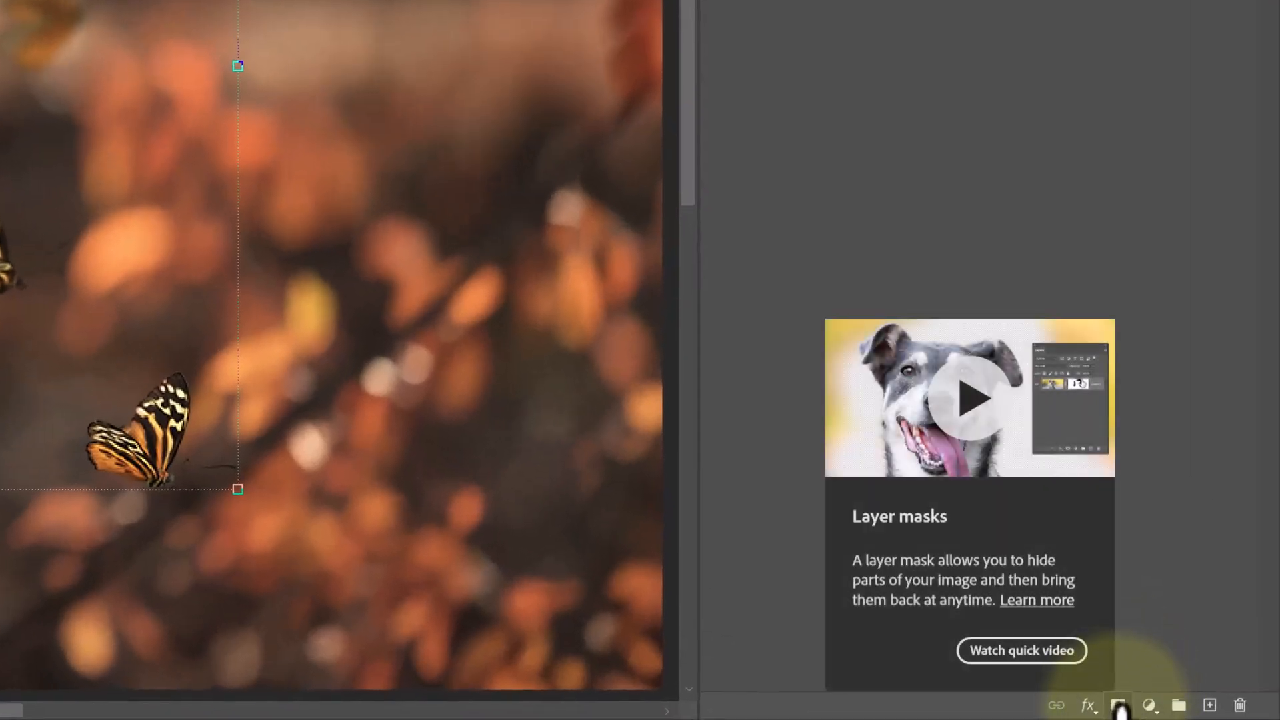
click(1120, 706)
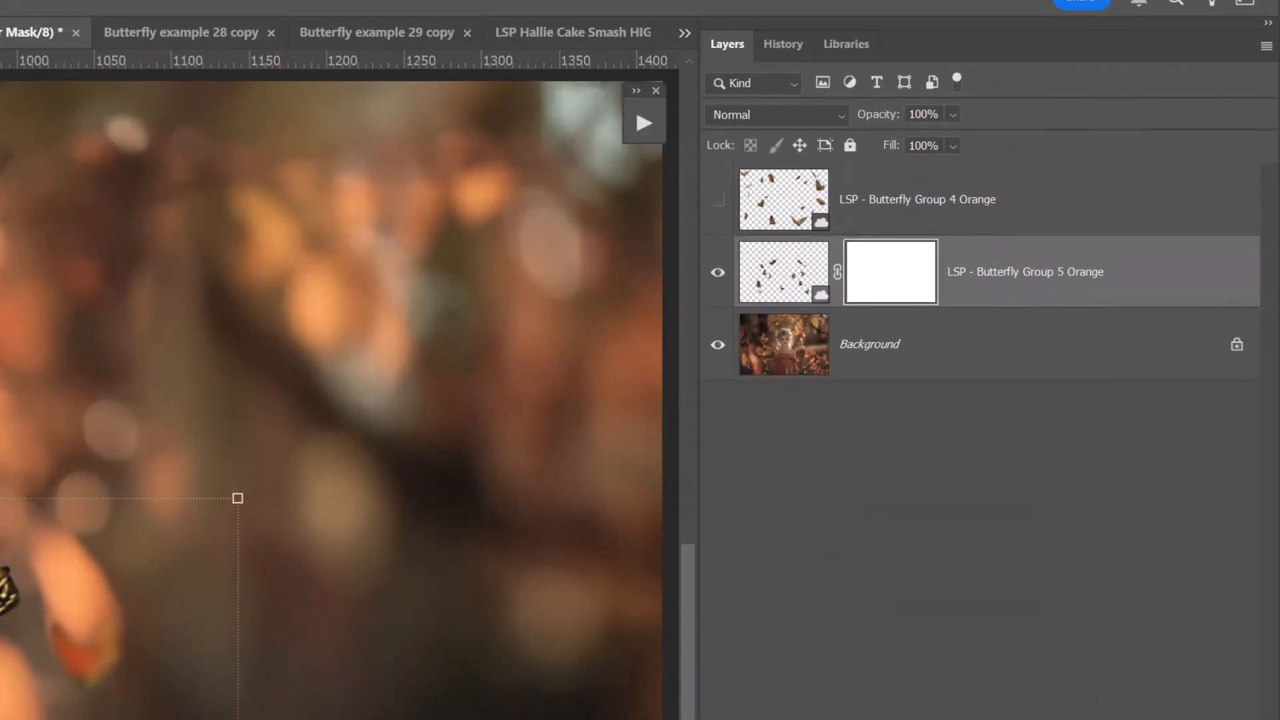
Invert the Butterfly Group 5 Orange layer mask to black, and disable and re-enable it to compare
click(918, 267)
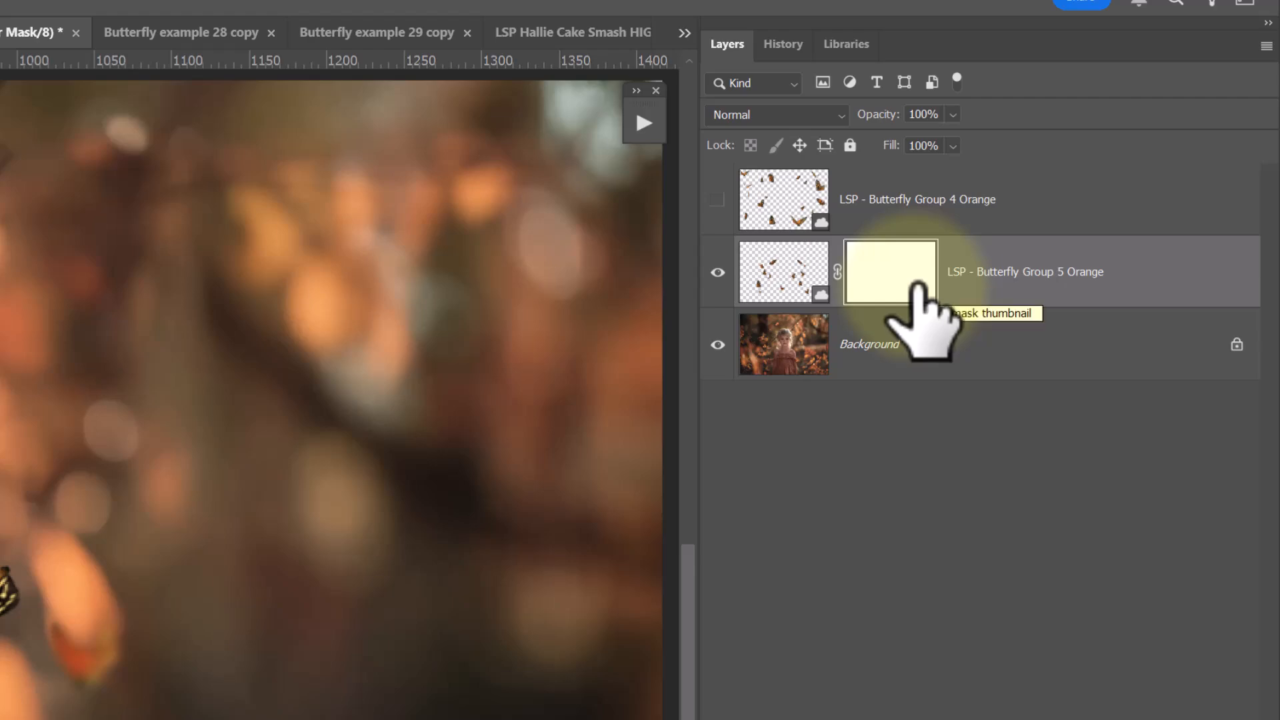
drag(917, 284, 912, 290)
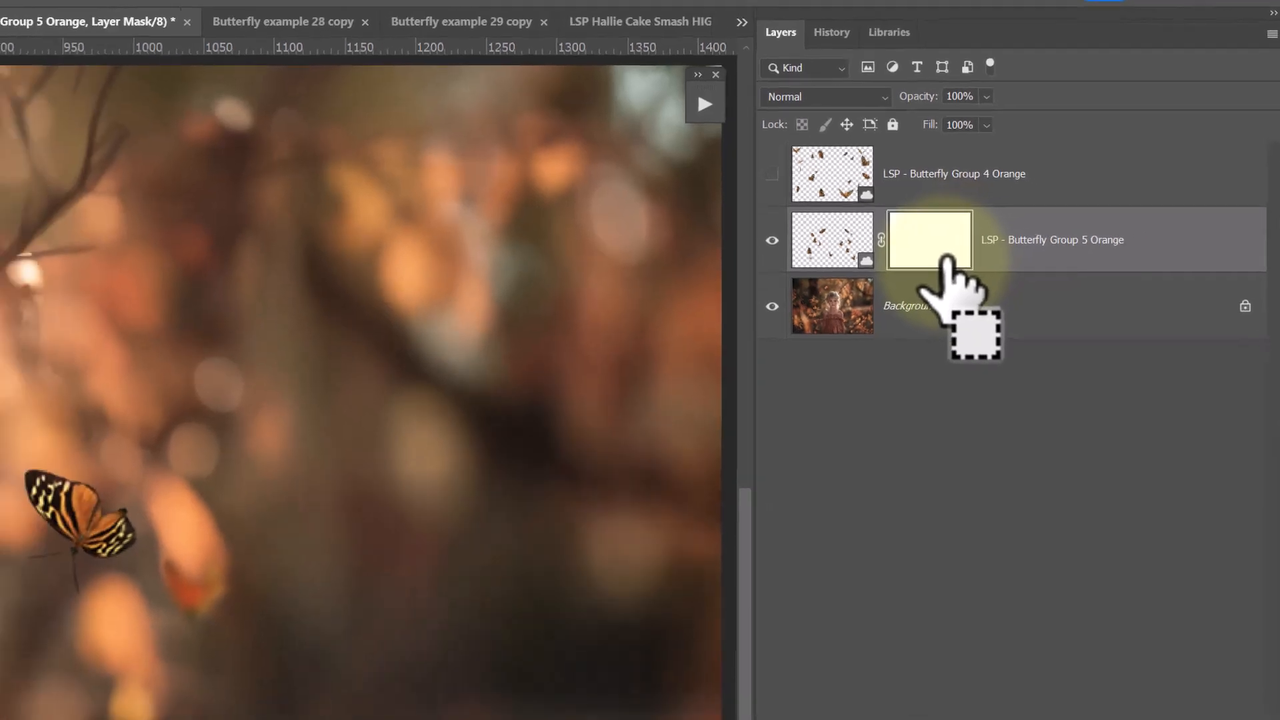
key(ctrl+i)
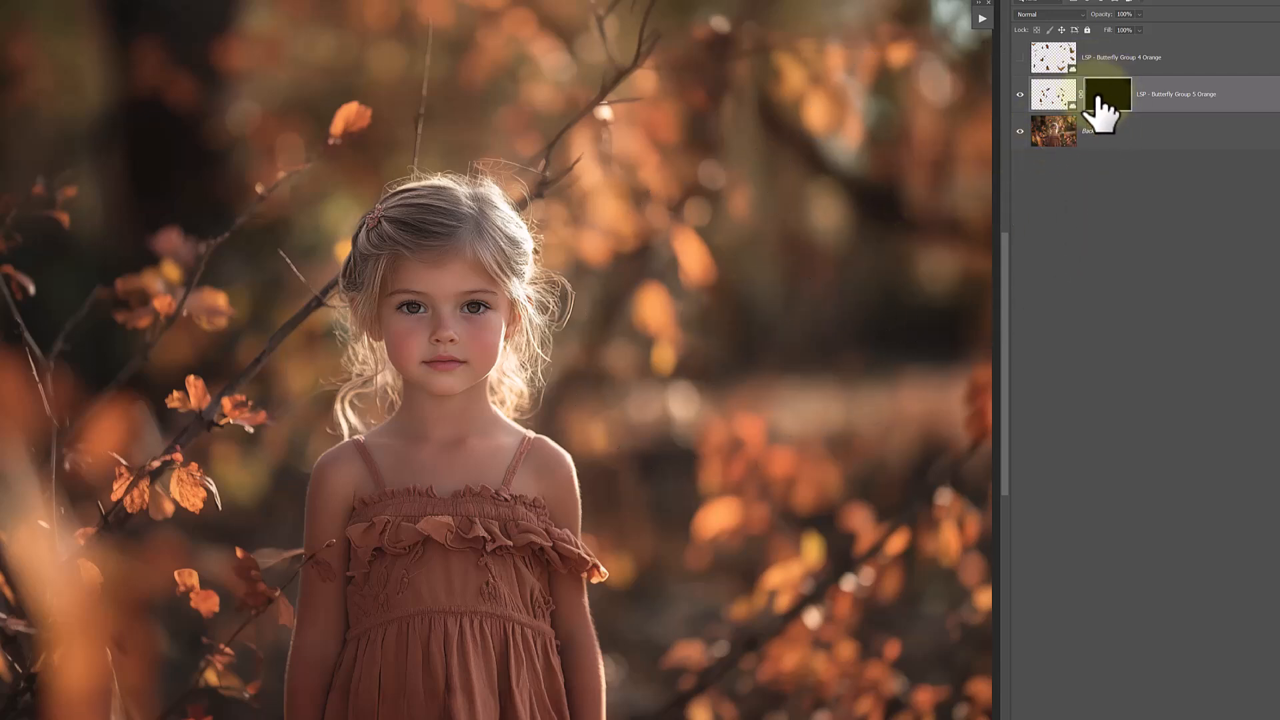
shift+click(1101, 97)
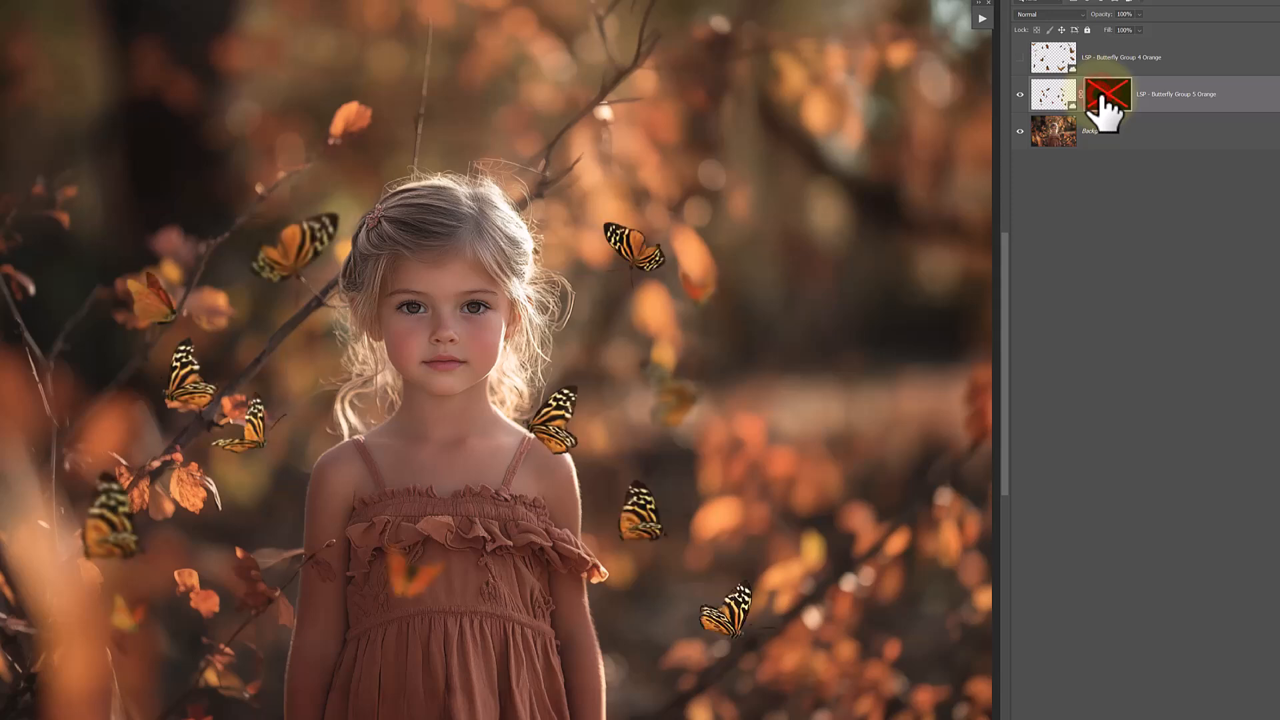
shift+click(1101, 97)
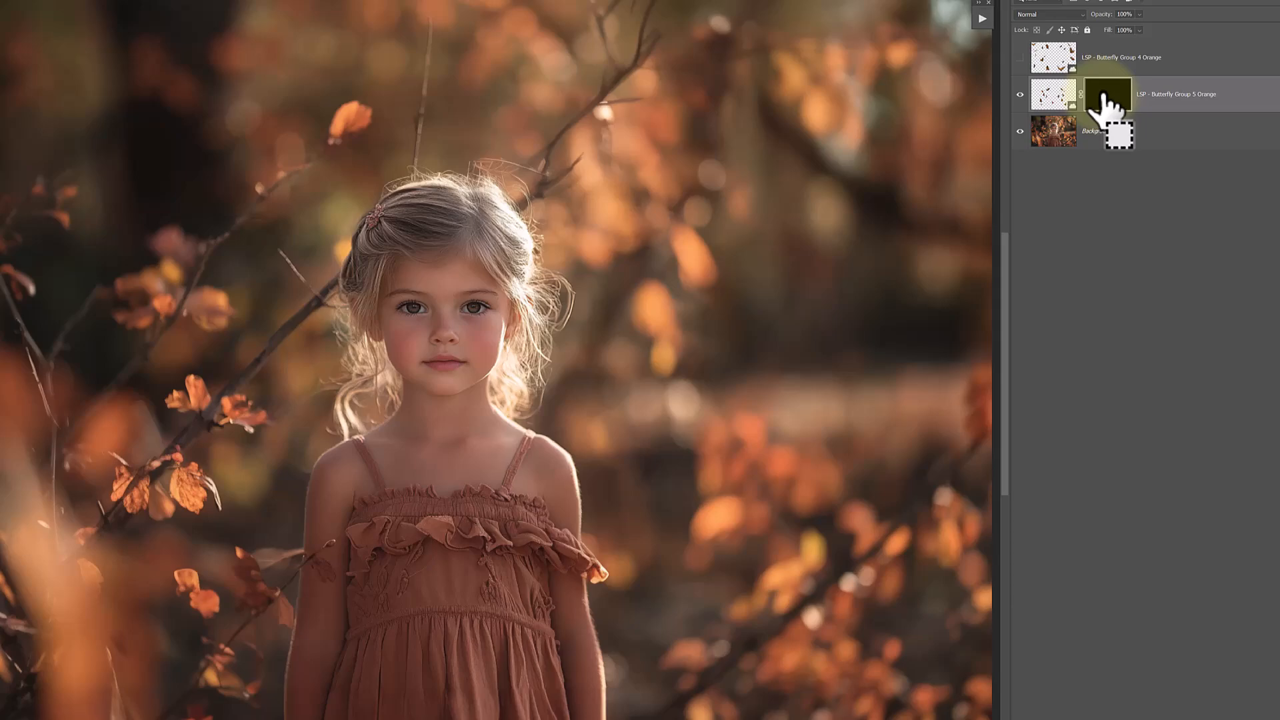
Invert the Butterfly Group 5 Orange layer mask back to white and prepare a smaller soft round Brush with black as foreground colour
key(ctrl+i)
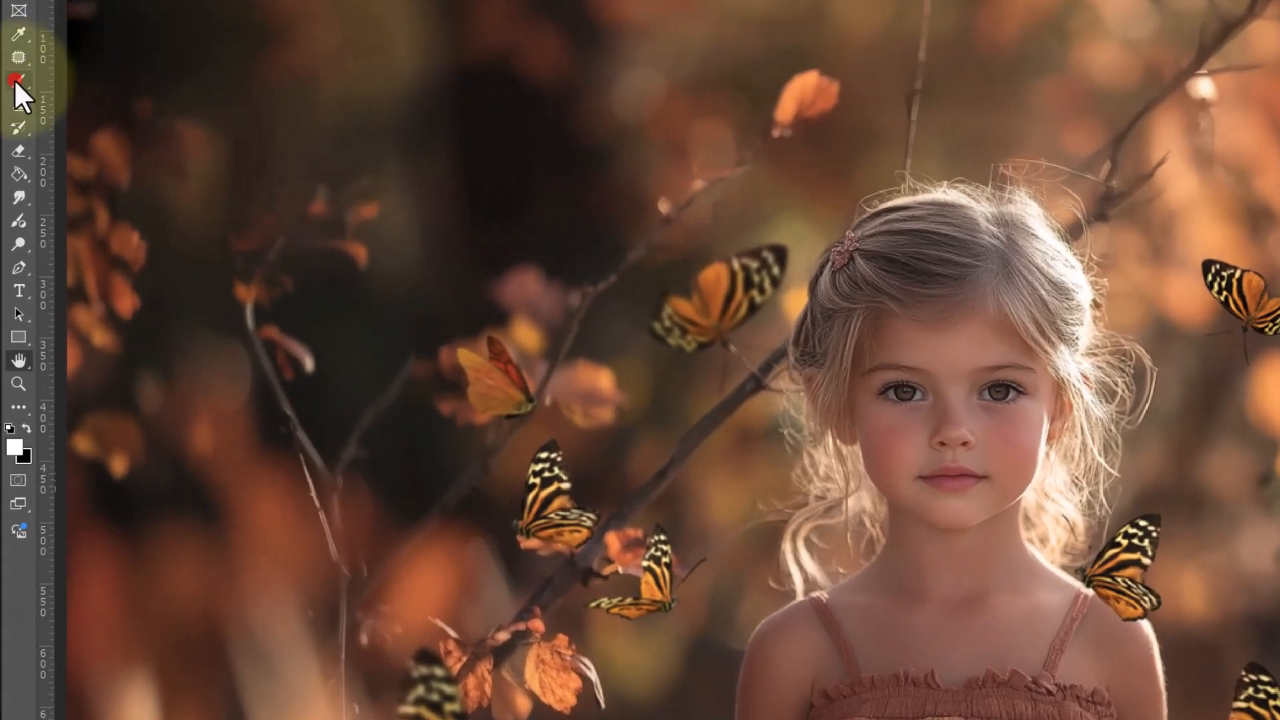
click(15, 80)
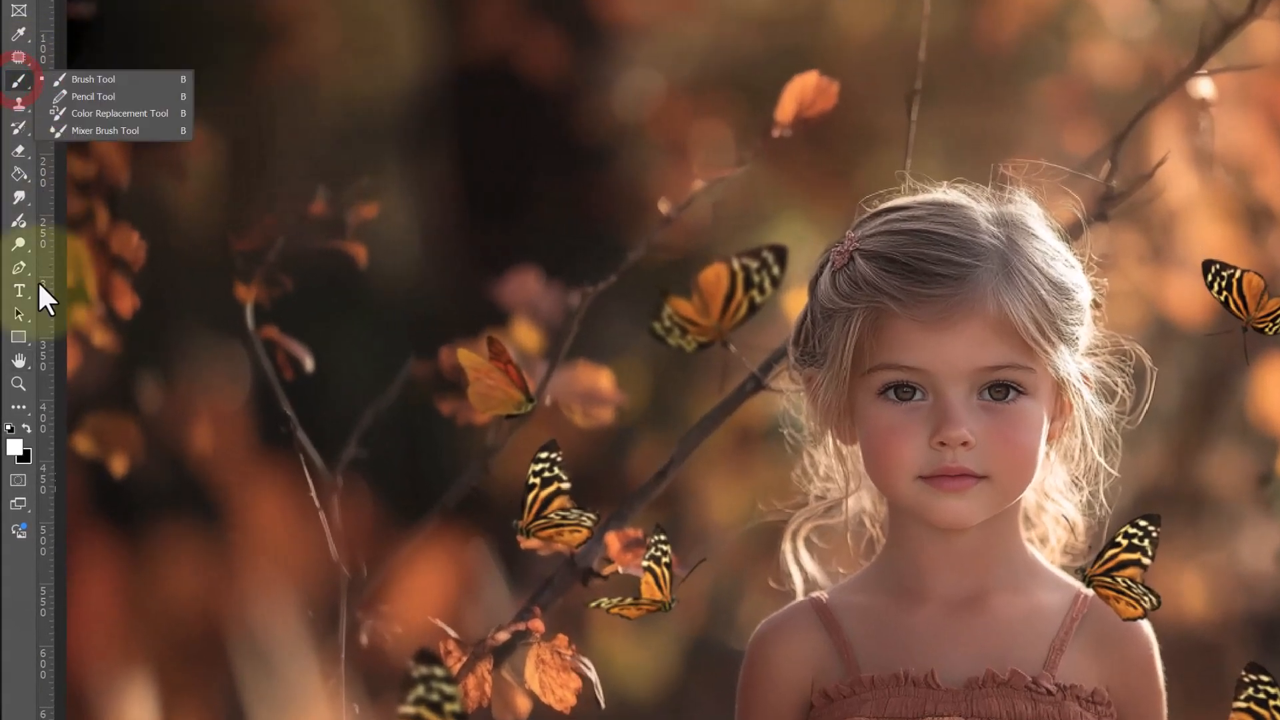
click(27, 428)
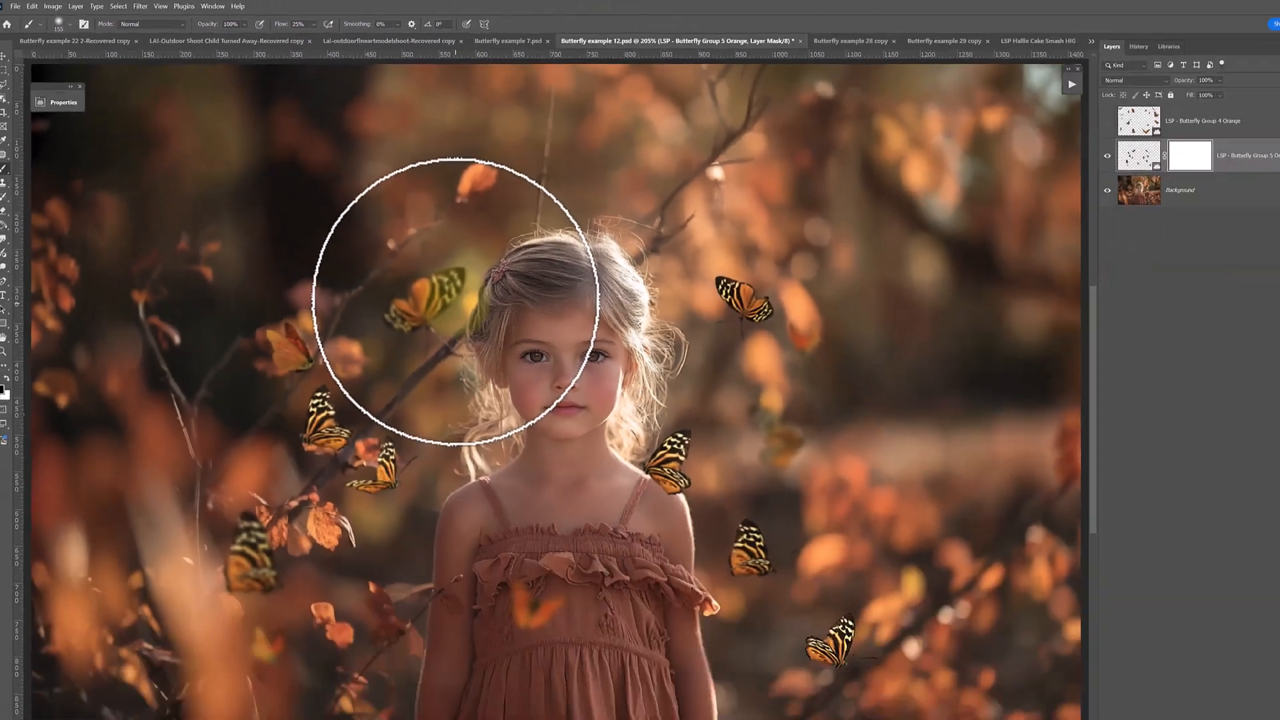
right_click(1023, 713)
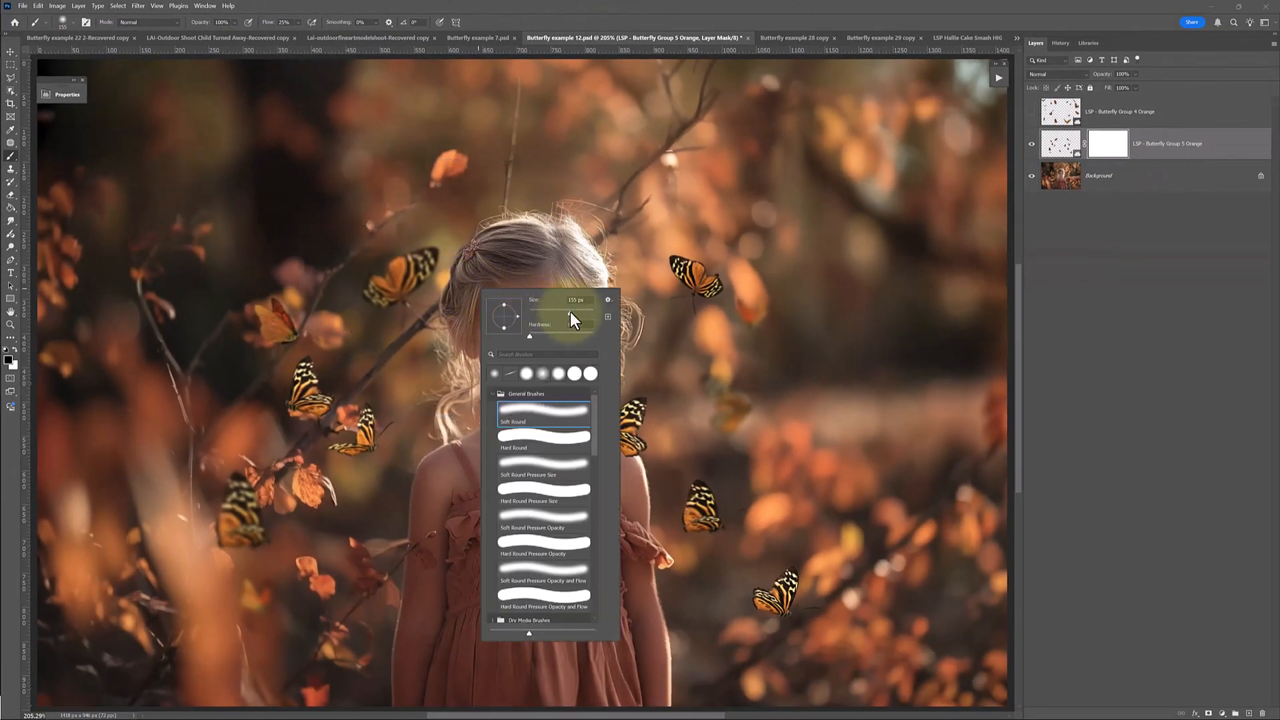
drag(564, 312, 561, 312)
click(529, 246)
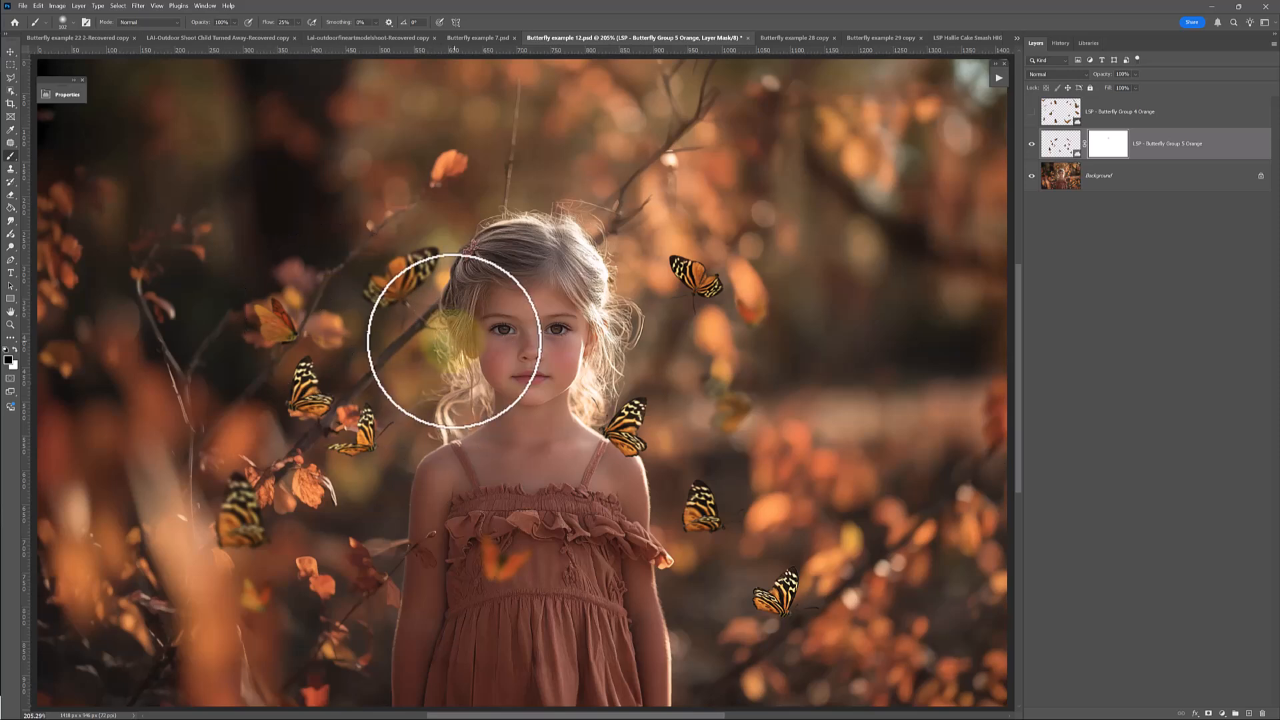
Mask out the butterflies on the dress, at the lower left and beside the girl's hair, and toggle the mask to compare
mouse_move(486, 576)
mouse_down()
mouse_move(514, 528)
mouse_move(516, 579)
mouse_move(500, 537)
mouse_up()
mouse_move(485, 548)
mouse_down()
mouse_move(523, 565)
mouse_move(209, 521)
mouse_move(253, 522)
mouse_move(225, 476)
mouse_move(272, 541)
mouse_move(279, 490)
mouse_move(257, 441)
mouse_move(233, 460)
mouse_move(250, 502)
mouse_up()
mouse_move(457, 252)
mouse_down()
mouse_move(398, 295)
mouse_move(400, 234)
mouse_move(396, 335)
mouse_move(432, 289)
mouse_move(431, 225)
mouse_move(362, 285)
mouse_move(395, 318)
mouse_move(436, 278)
mouse_move(406, 232)
mouse_move(350, 287)
mouse_move(435, 282)
mouse_up()
shift+click(1106, 147)
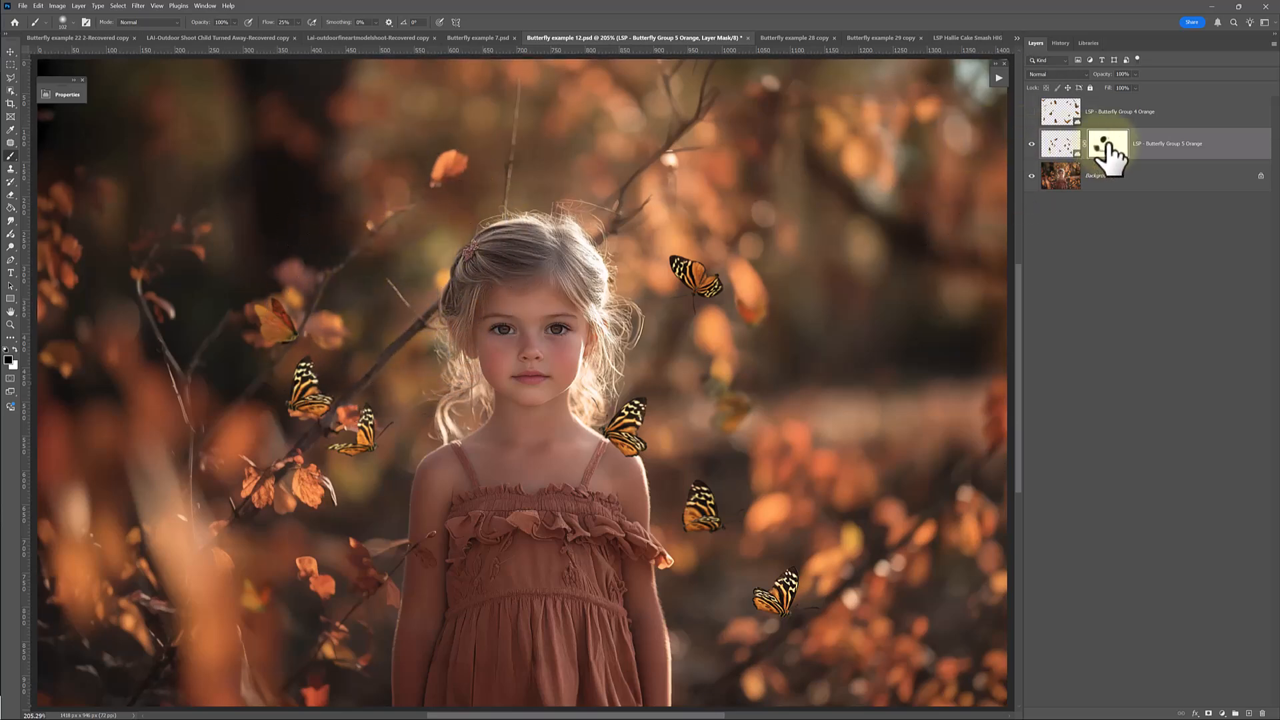
shift+click(1107, 148)
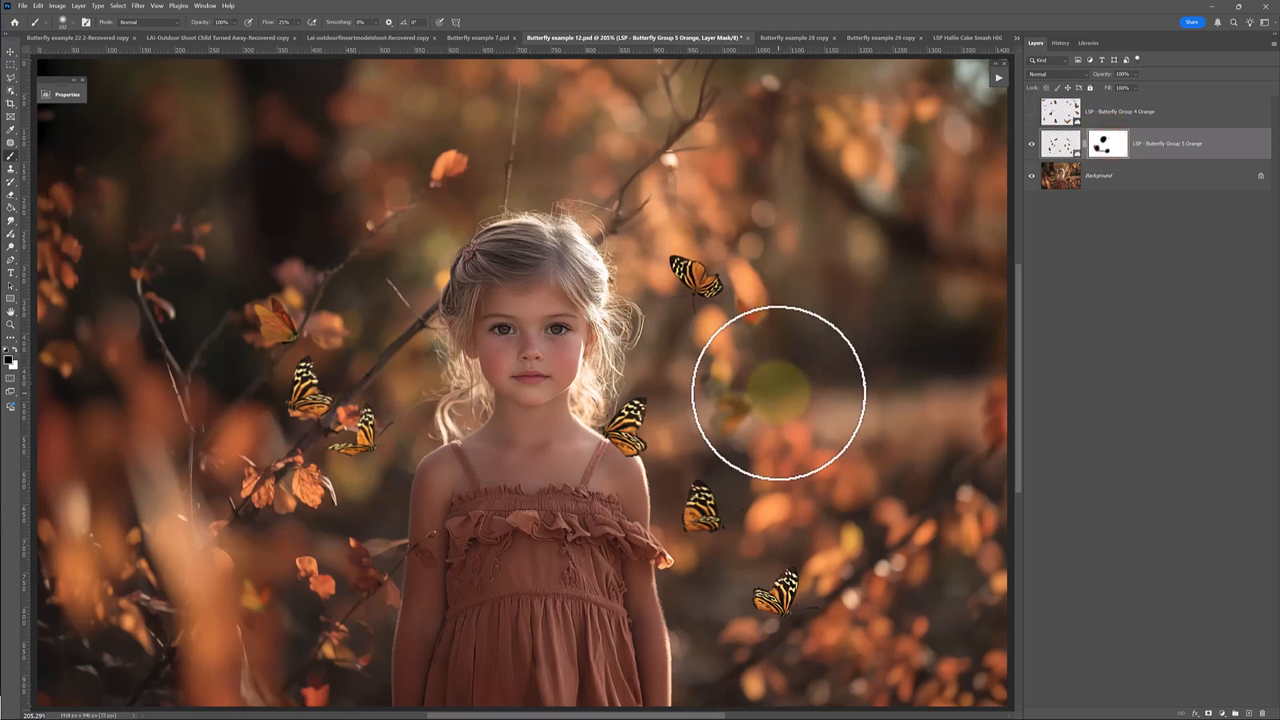
Shift the Butterfly Group 5 Orange overlay slightly down and to the right, and briefly toggle the Butterfly Group 4 Orange layer's visibility
click(1065, 142)
key(v)
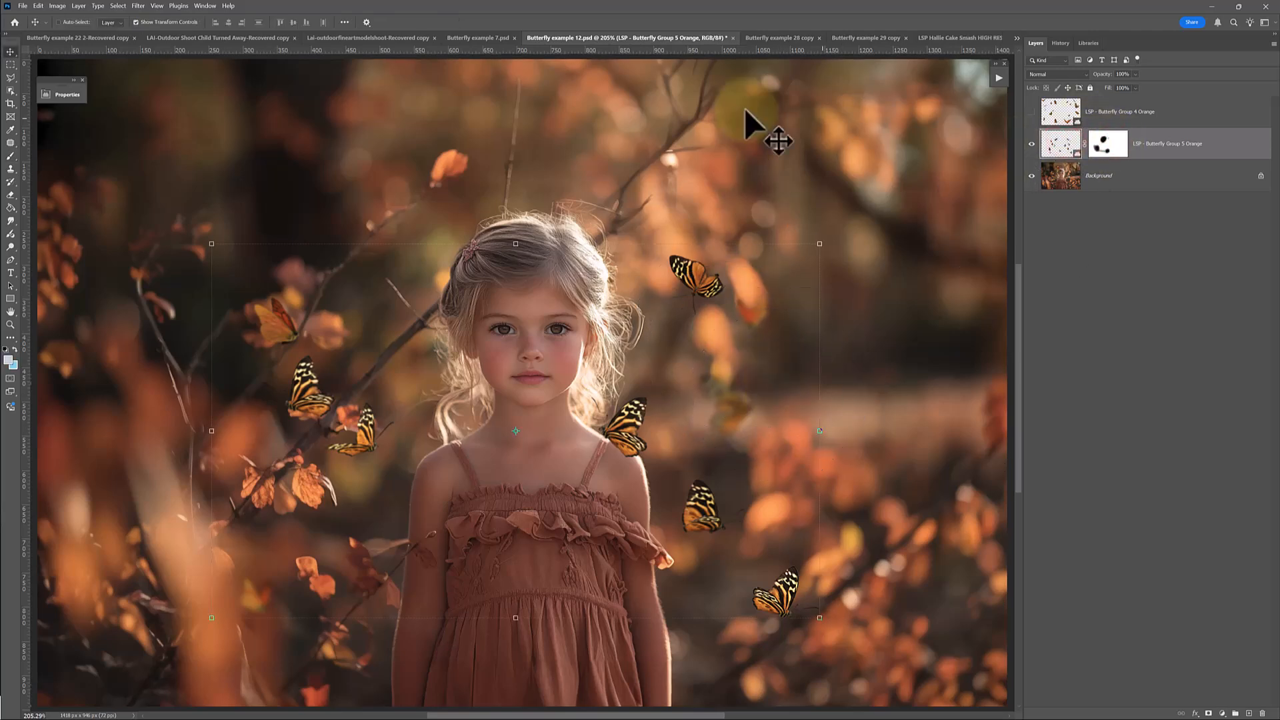
drag(334, 364, 414, 455)
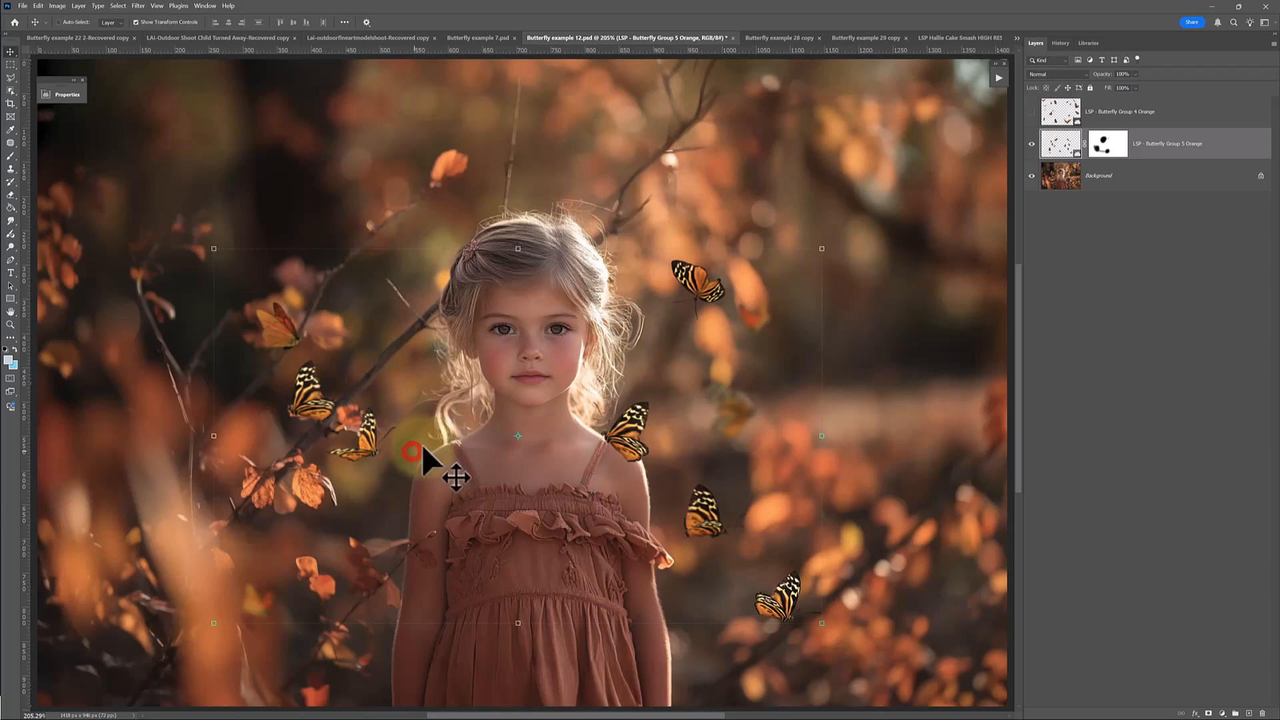
click(1032, 111)
click(1032, 111)
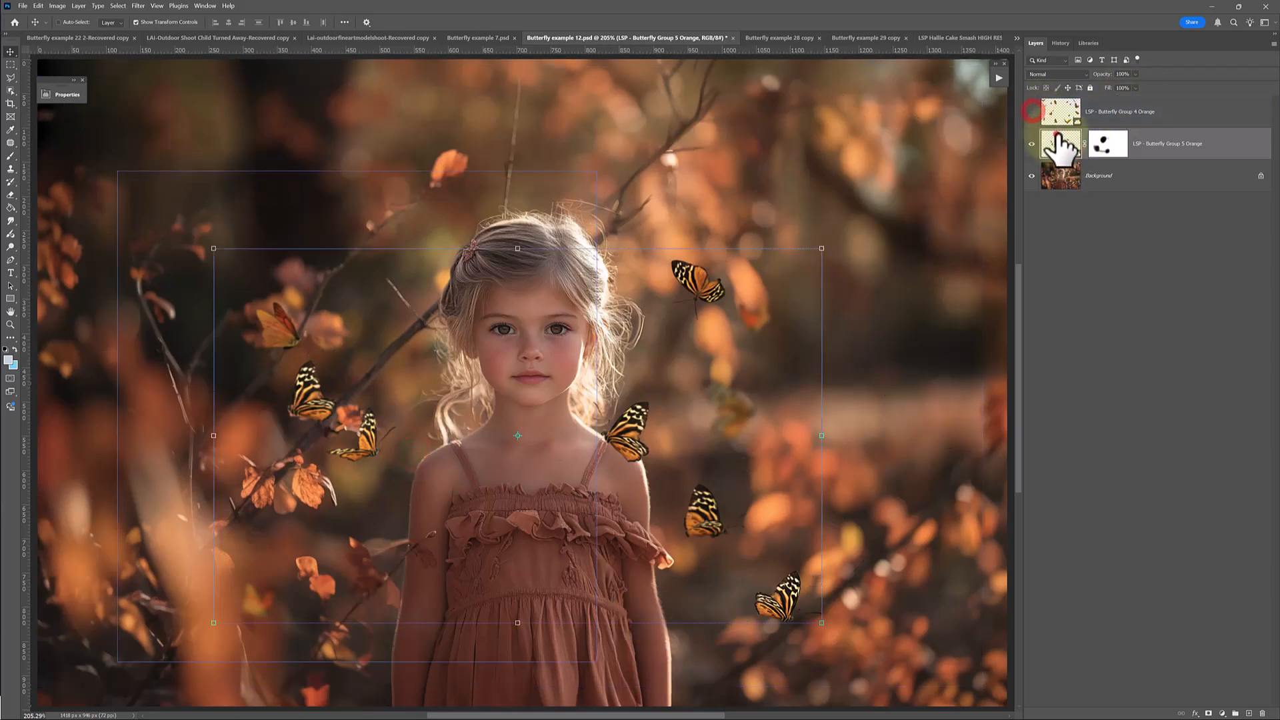
Start a Gaussian Blur on the Butterfly Group 5 Orange layer and lower its radius to 1.7 pixels
click(1057, 138)
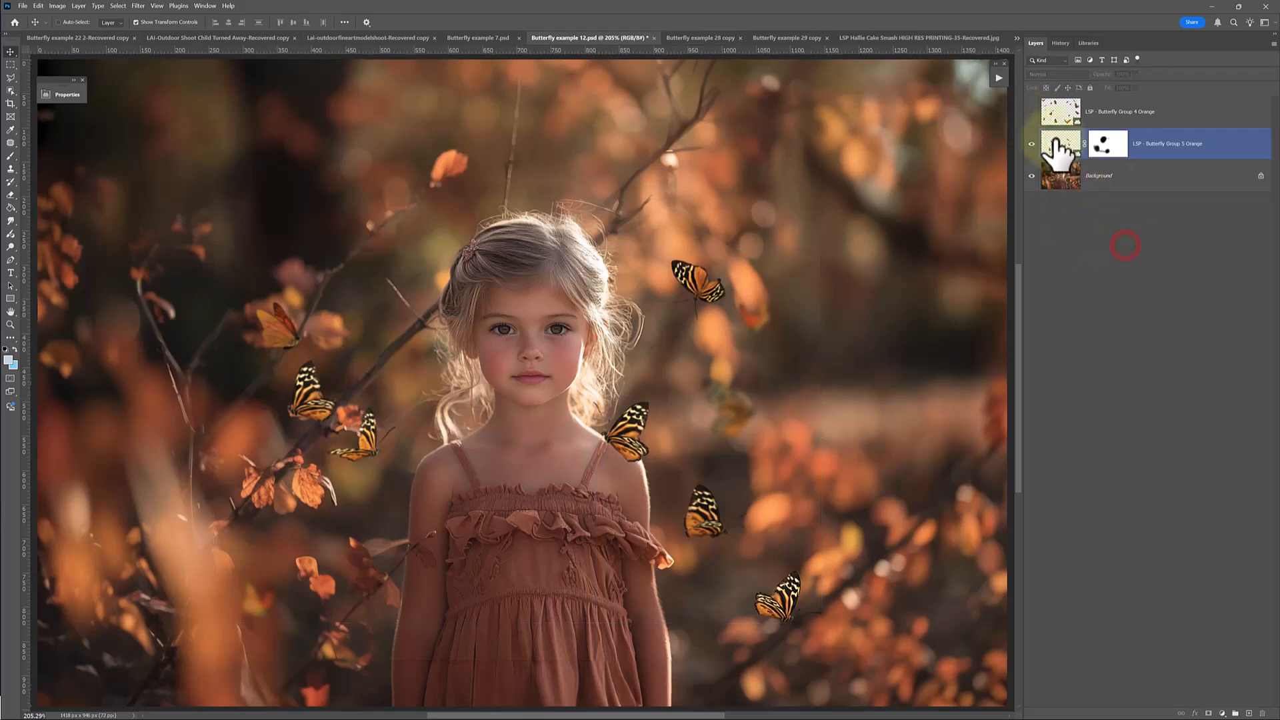
click(1063, 156)
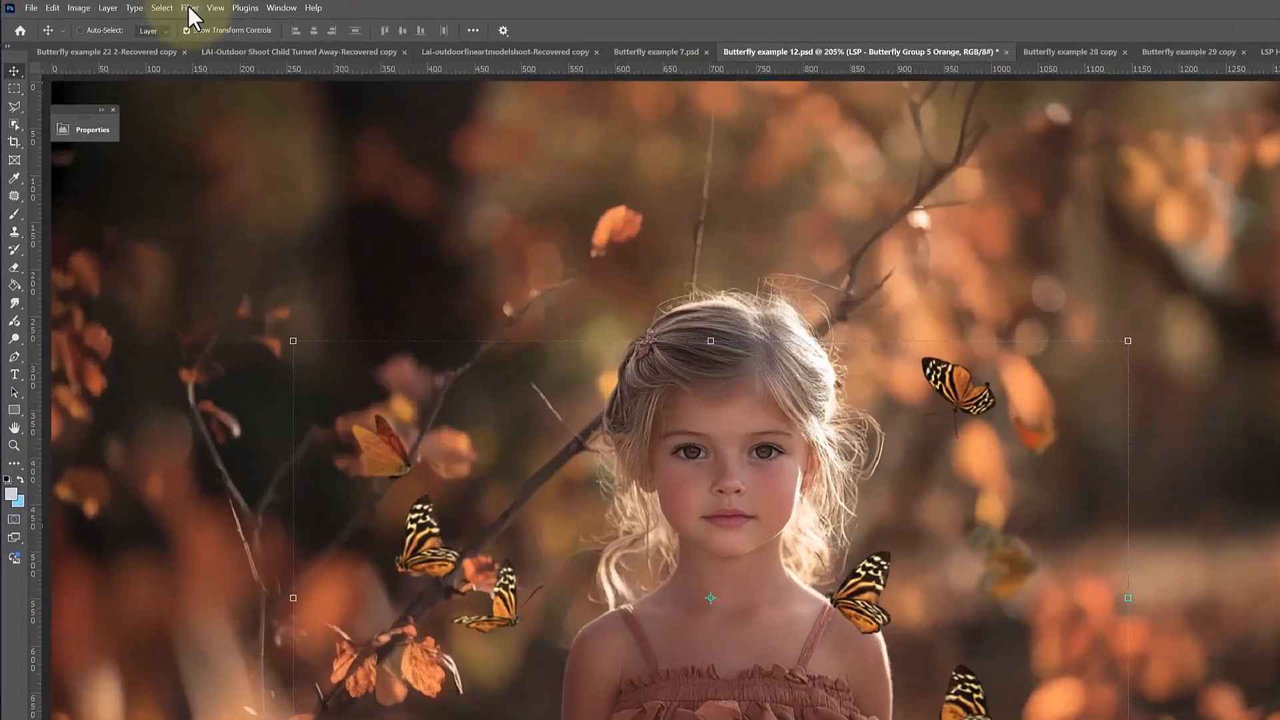
click(190, 8)
click(226, 269)
click(500, 342)
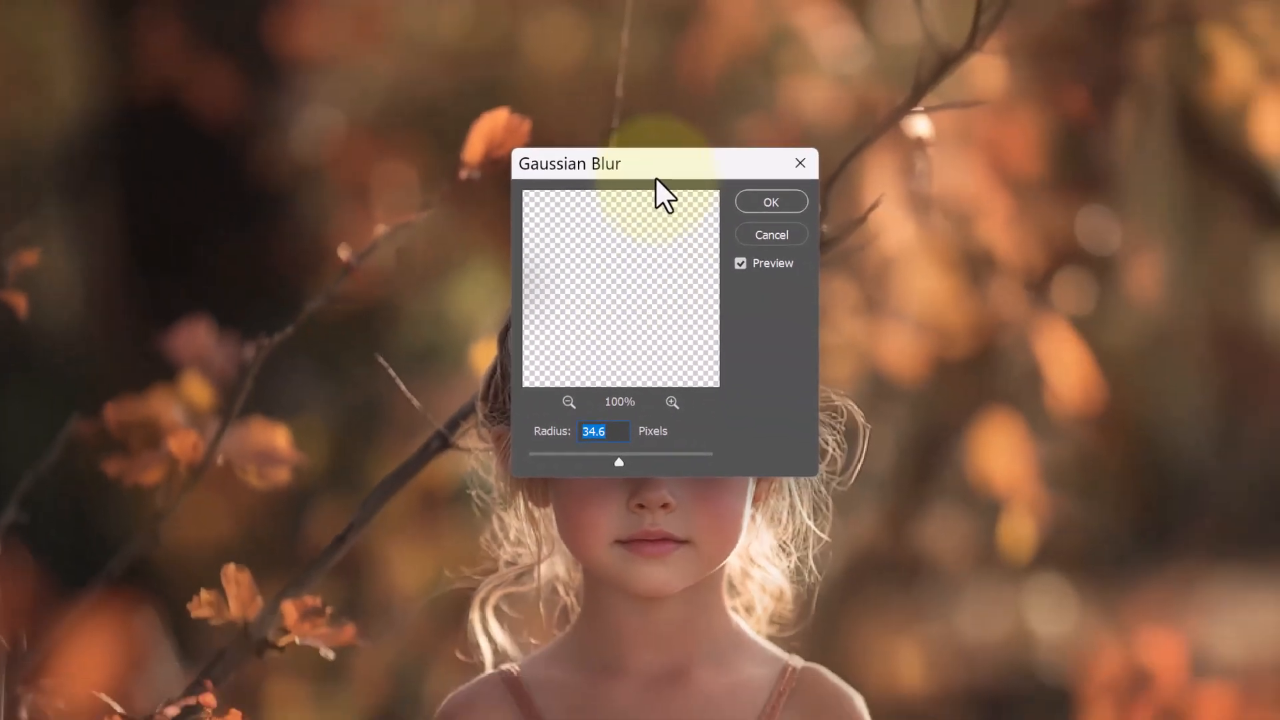
drag(663, 194, 876, 80)
drag(842, 345, 775, 344)
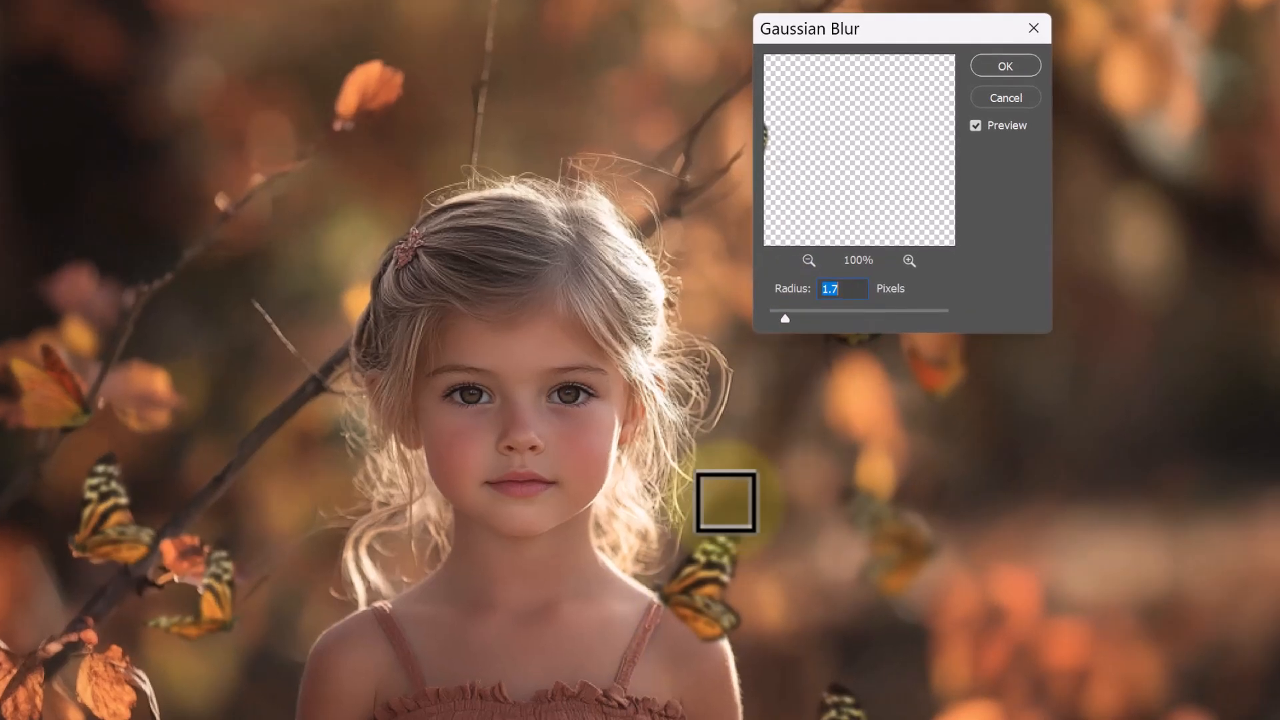
Preview the butterfly on the girl's shoulder at 300% and apply the Gaussian Blur with a radius of 2.7 pixels
click(705, 560)
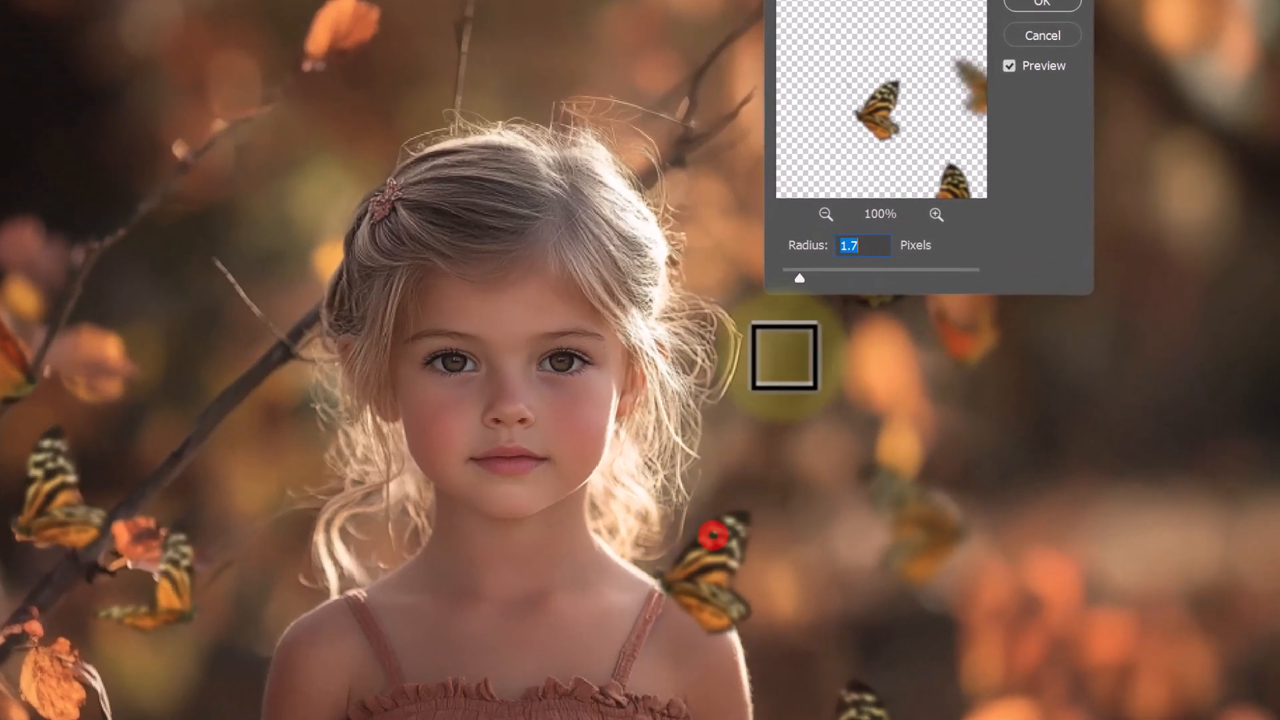
click(937, 214)
click(936, 214)
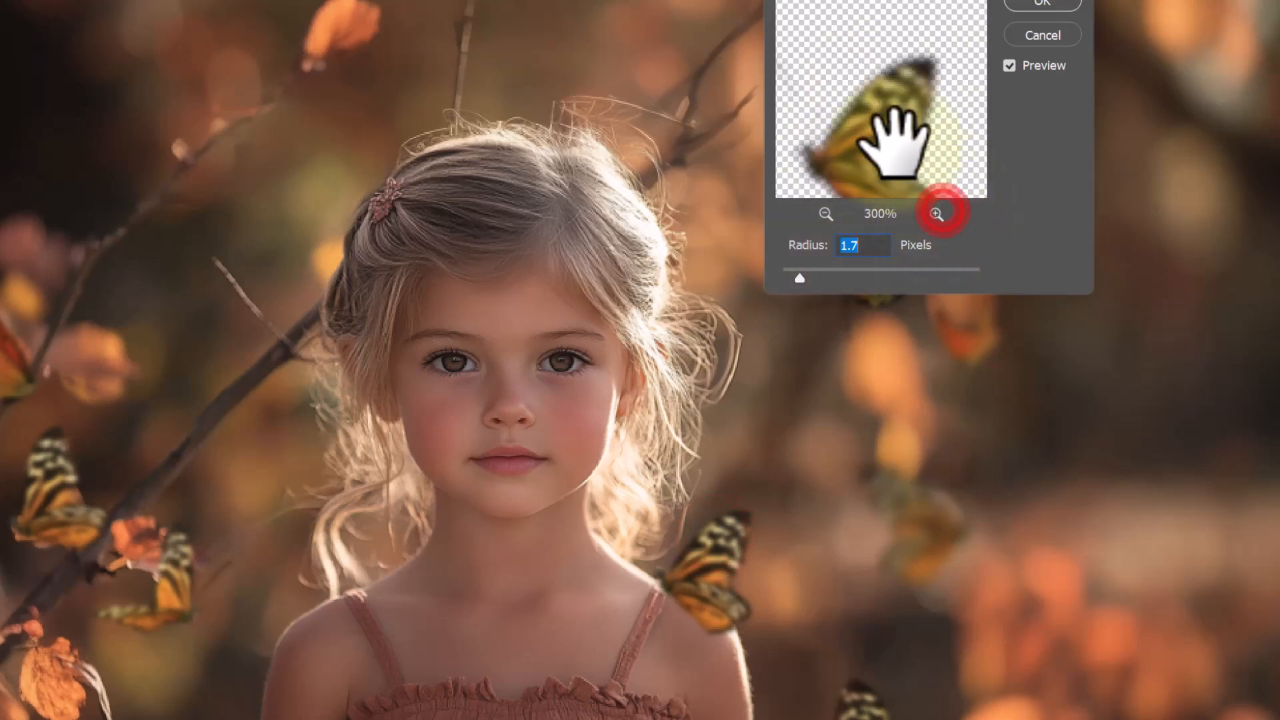
drag(895, 142, 866, 171)
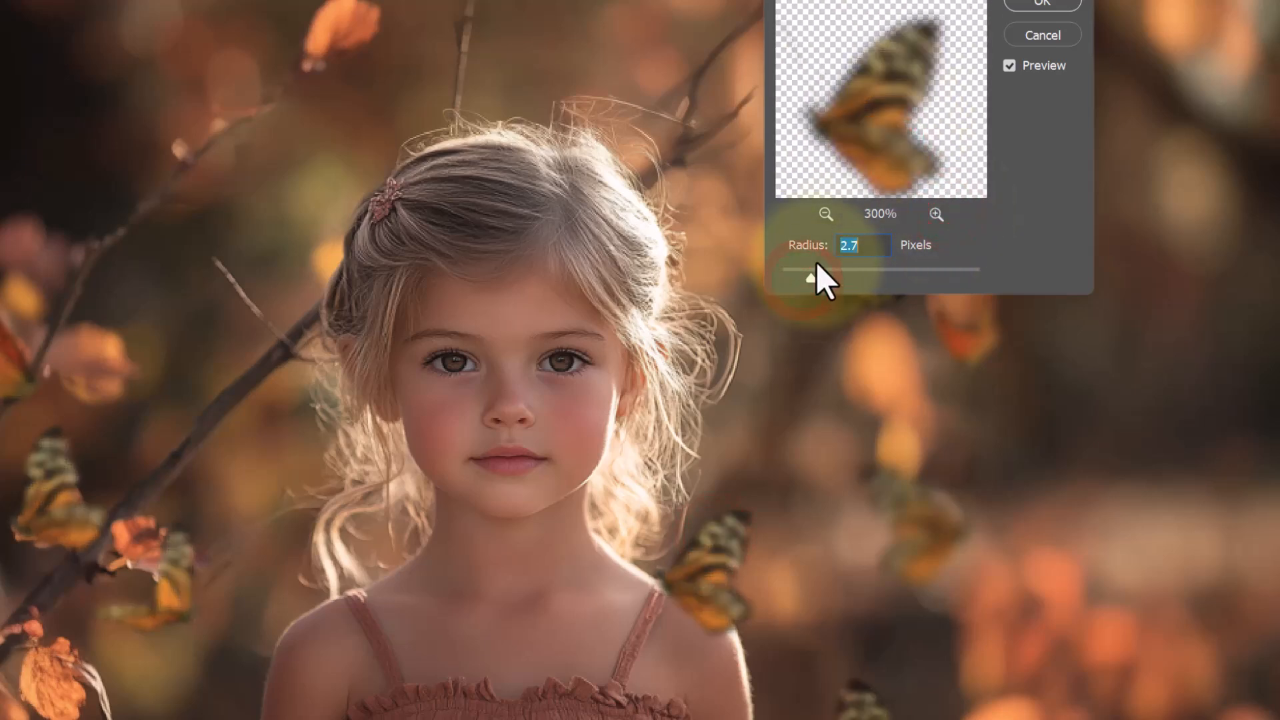
click(1043, 4)
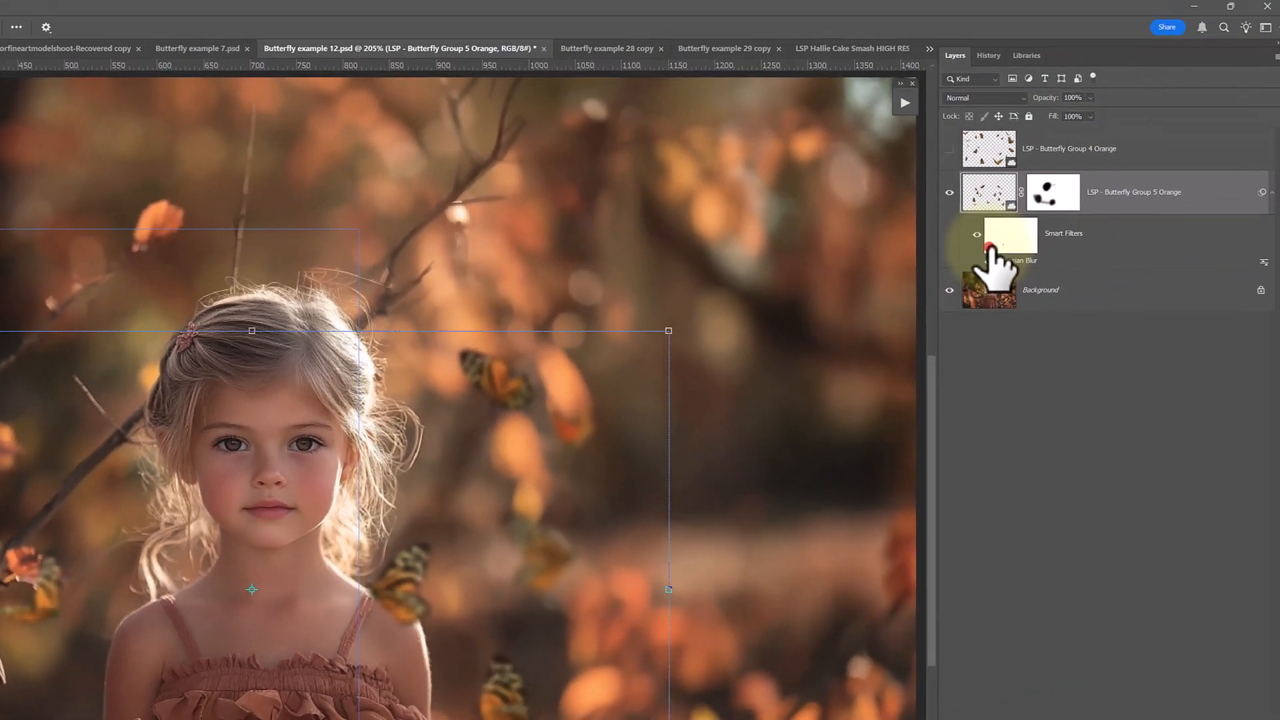
Select the smart filter mask of the Butterfly Group 5 Orange layer and invert it to black
click(991, 244)
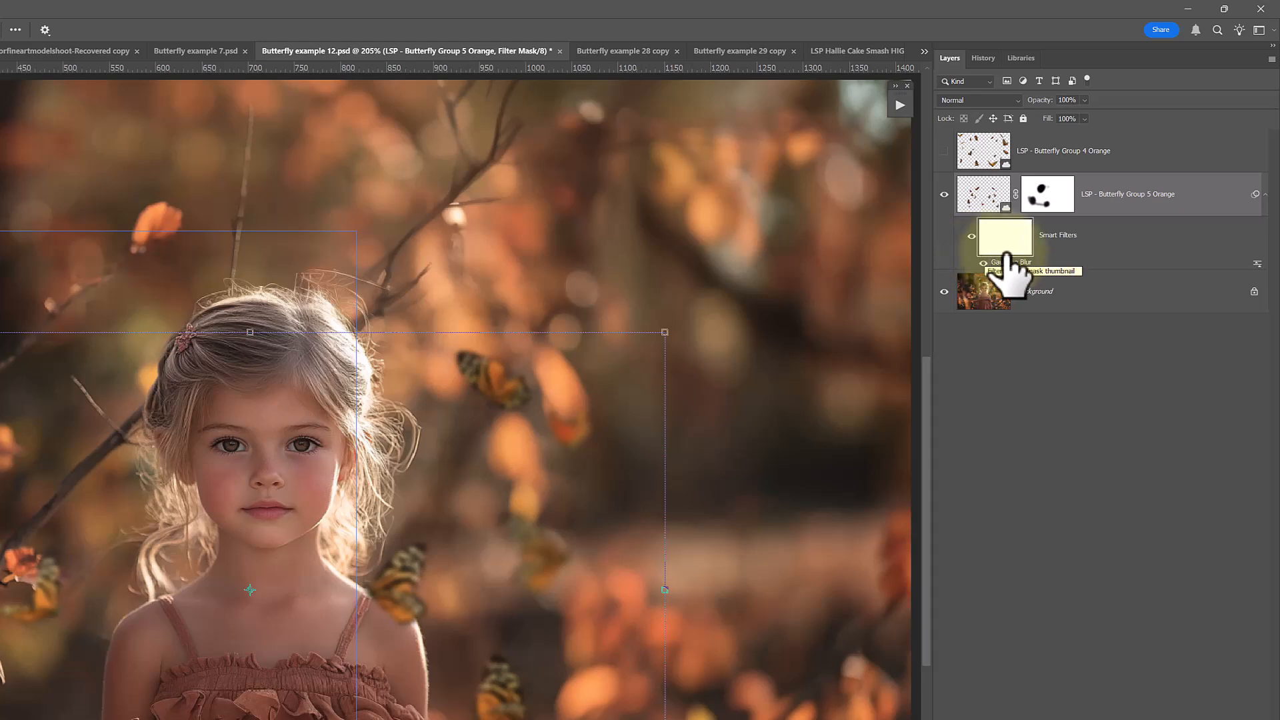
key(ctrl+i)
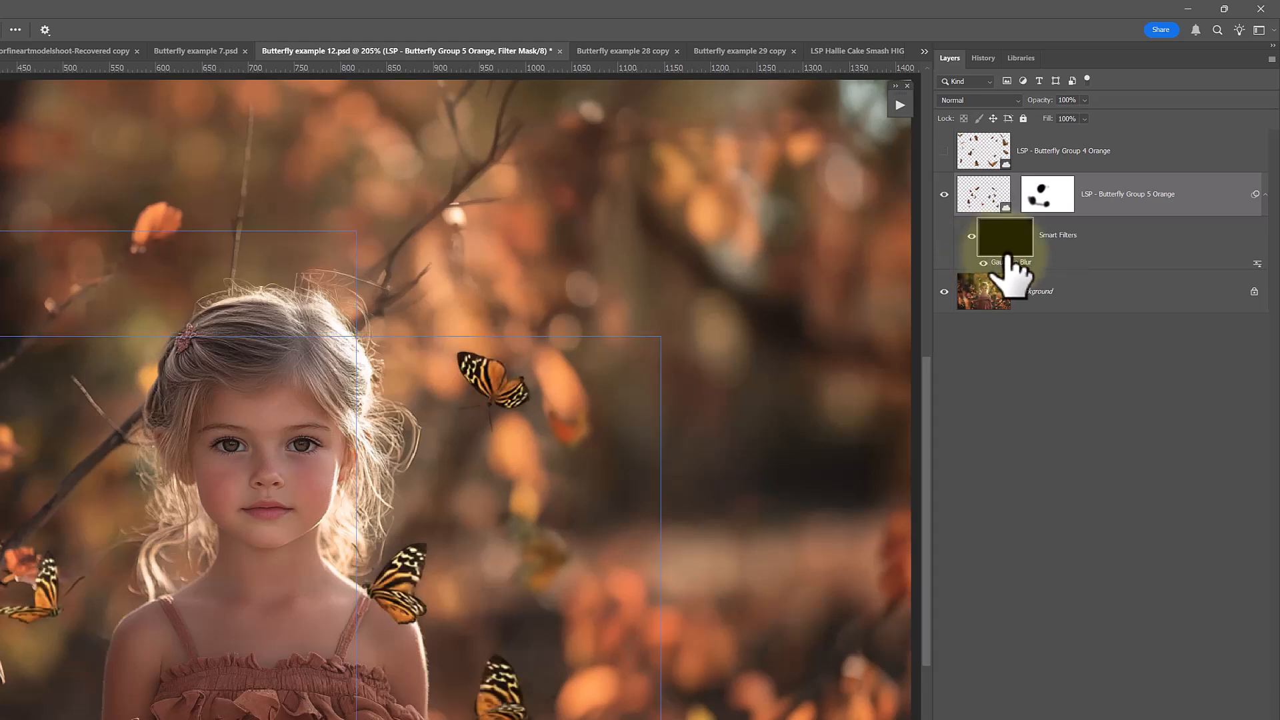
click(993, 242)
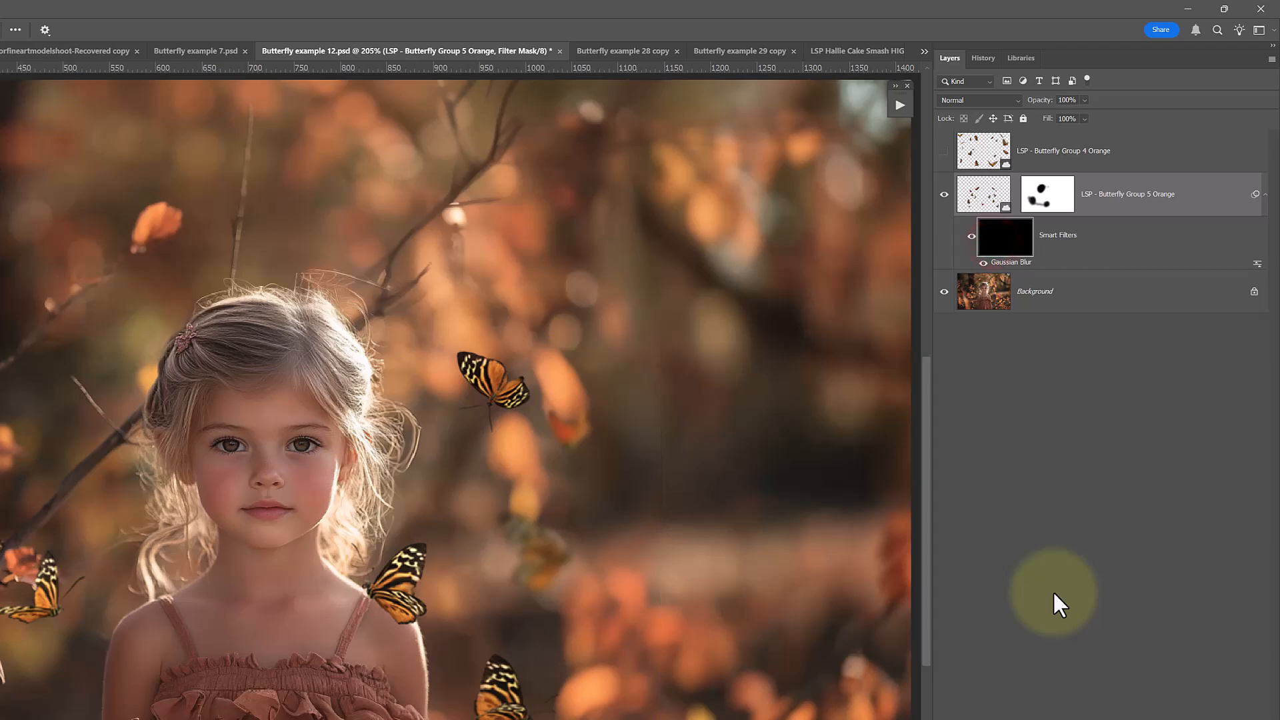
click(1005, 242)
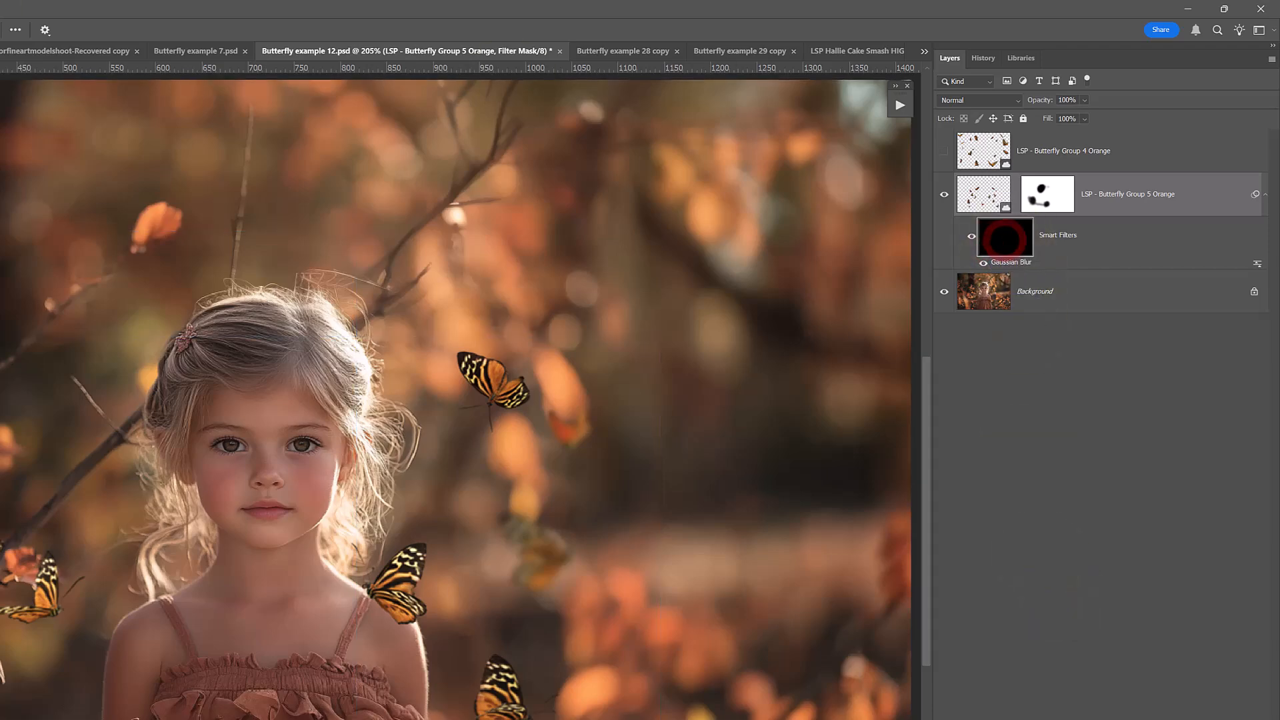
click(1008, 243)
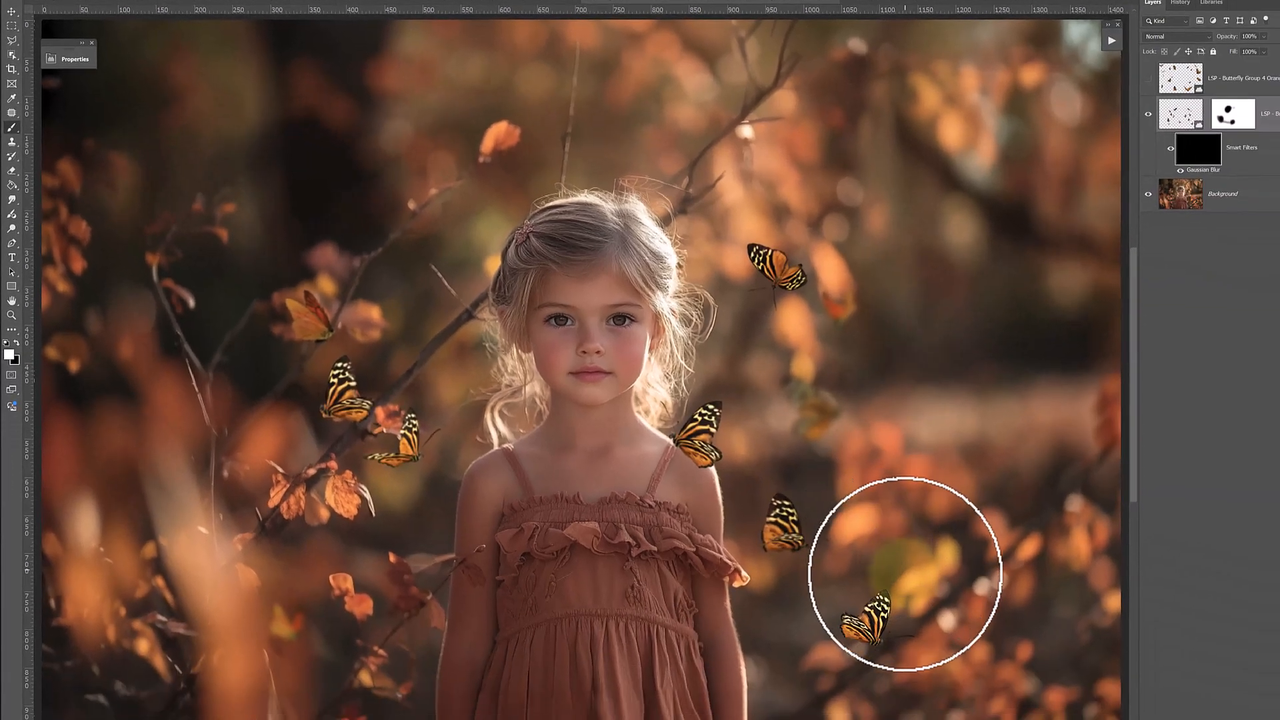
Paint white on the filter mask to blur the lower-right and upper-right butterflies and the one left of the girl's shoulder
mouse_move(903, 582)
mouse_down()
mouse_move(834, 635)
mouse_move(911, 586)
mouse_move(829, 665)
mouse_move(929, 581)
mouse_move(823, 672)
mouse_move(927, 561)
mouse_move(845, 655)
mouse_move(927, 586)
mouse_move(823, 633)
mouse_up()
mouse_move(805, 242)
mouse_down()
mouse_move(781, 313)
mouse_move(807, 309)
mouse_move(764, 220)
mouse_move(798, 303)
mouse_move(727, 226)
mouse_move(764, 280)
mouse_move(817, 308)
mouse_move(773, 244)
mouse_move(802, 280)
mouse_up()
click(389, 426)
mouse_move(390, 425)
mouse_down()
mouse_move(412, 405)
mouse_move(368, 484)
mouse_move(428, 460)
mouse_move(444, 379)
mouse_move(373, 499)
mouse_move(488, 388)
mouse_up()
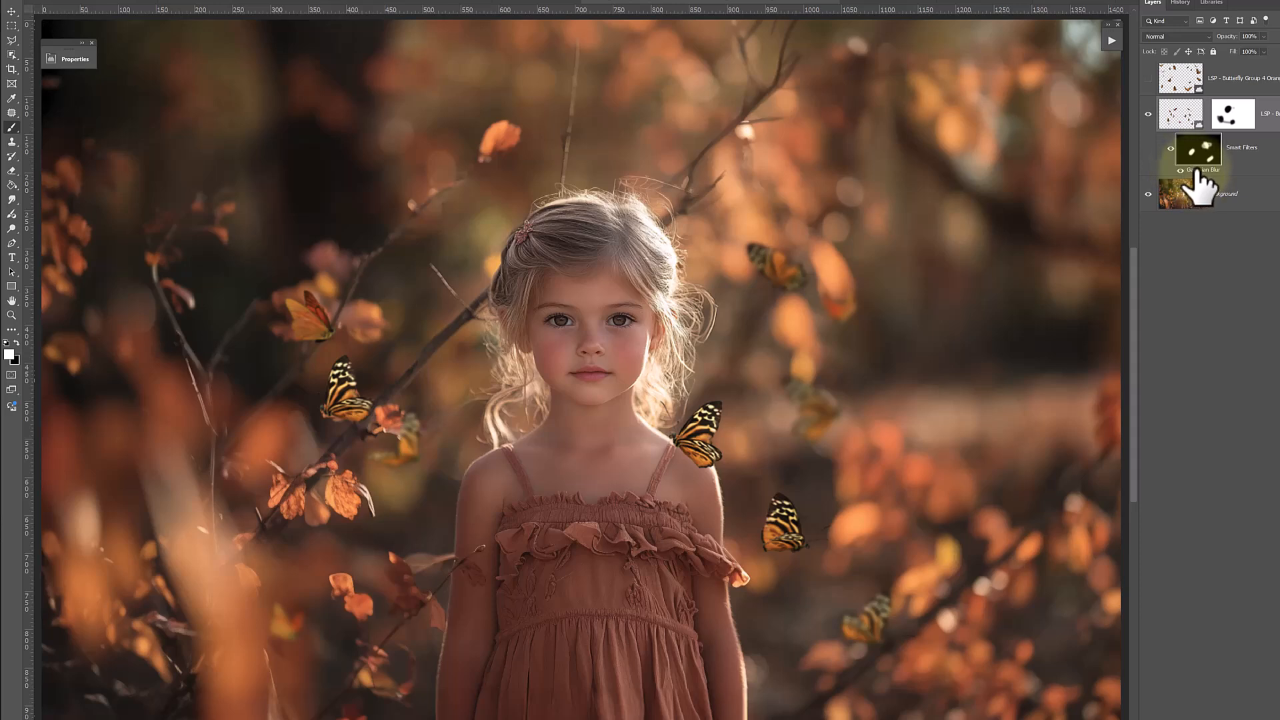
Set the Gaussian Blur smart filter's radius to 1.4 pixels and switch off the layer's smart filters
double_click(1195, 171)
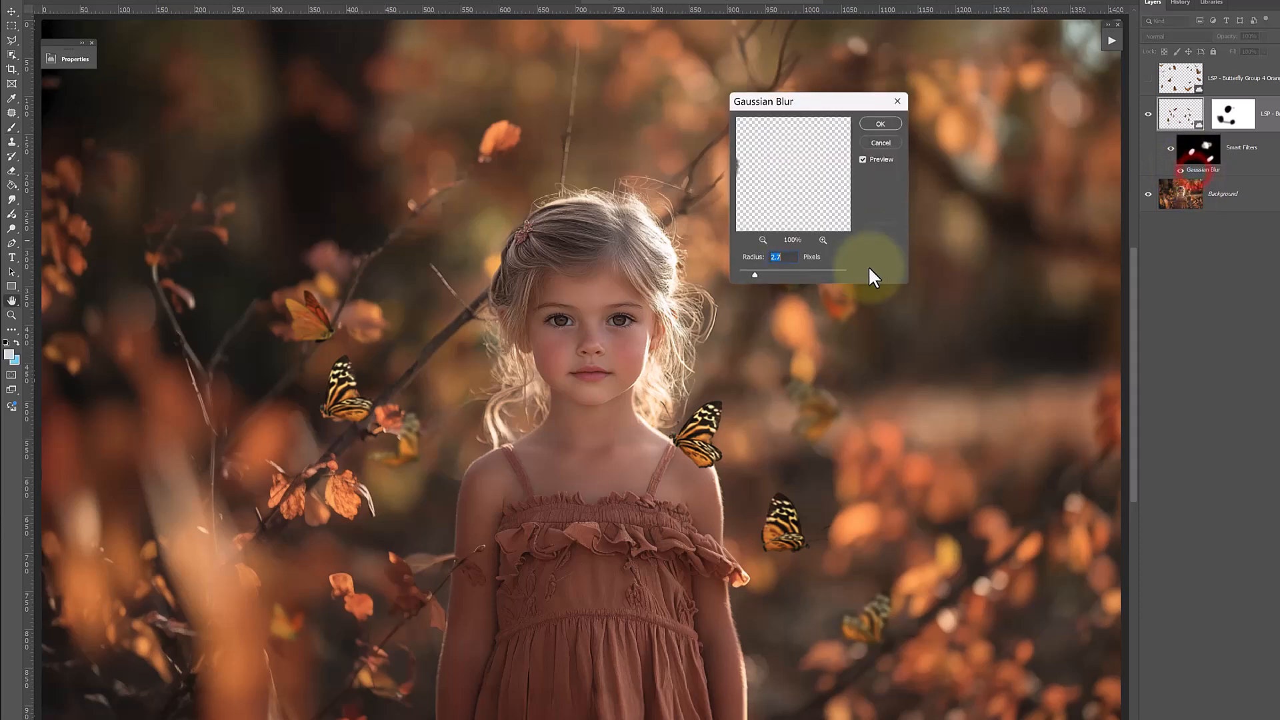
drag(755, 274, 746, 273)
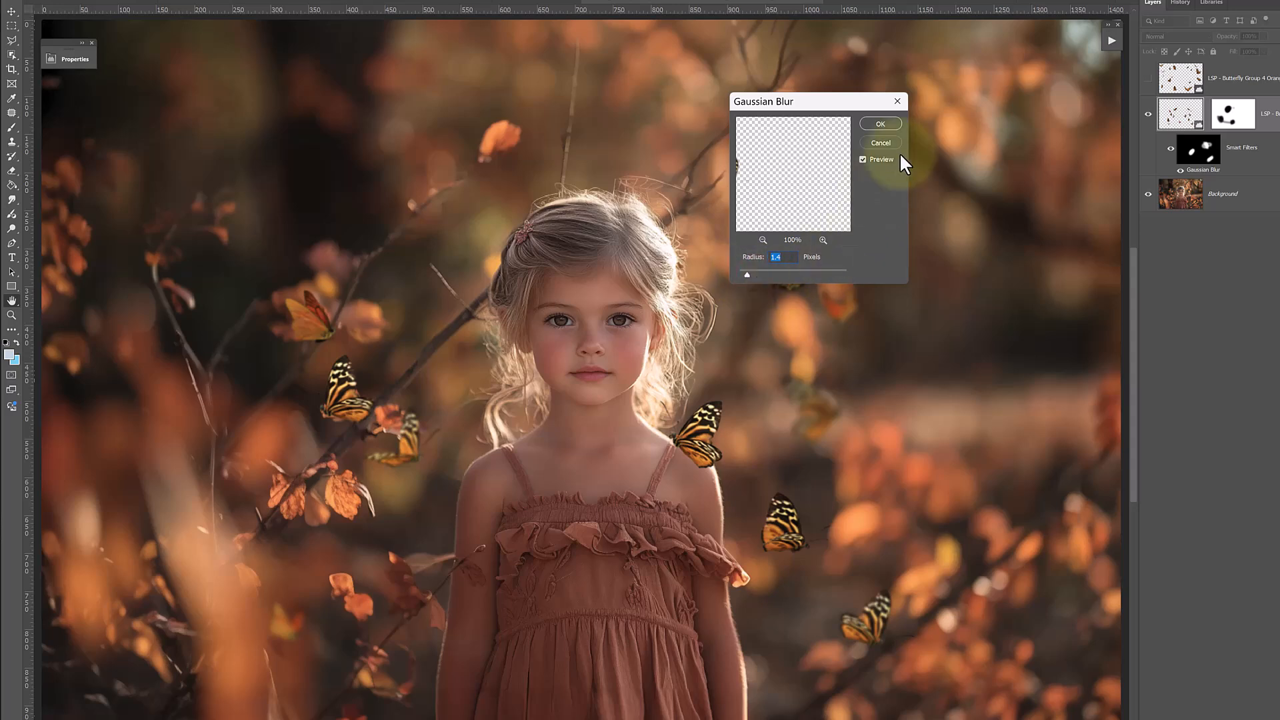
click(881, 124)
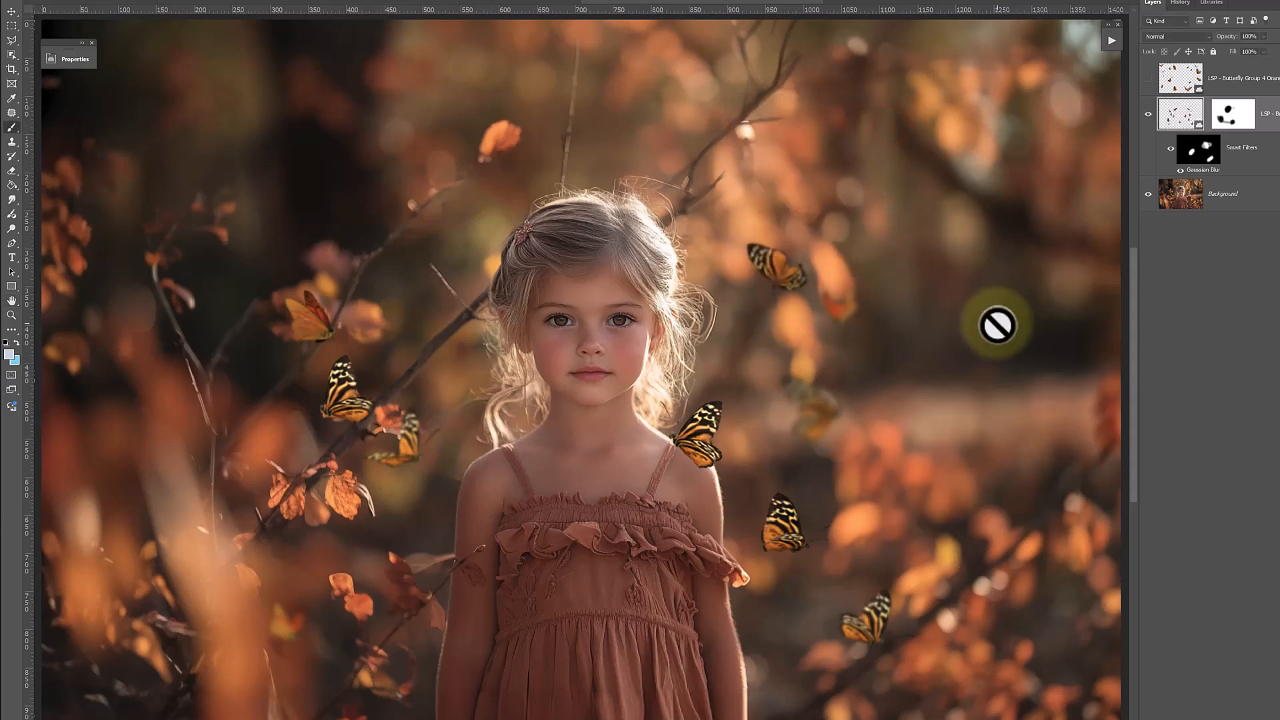
click(1171, 148)
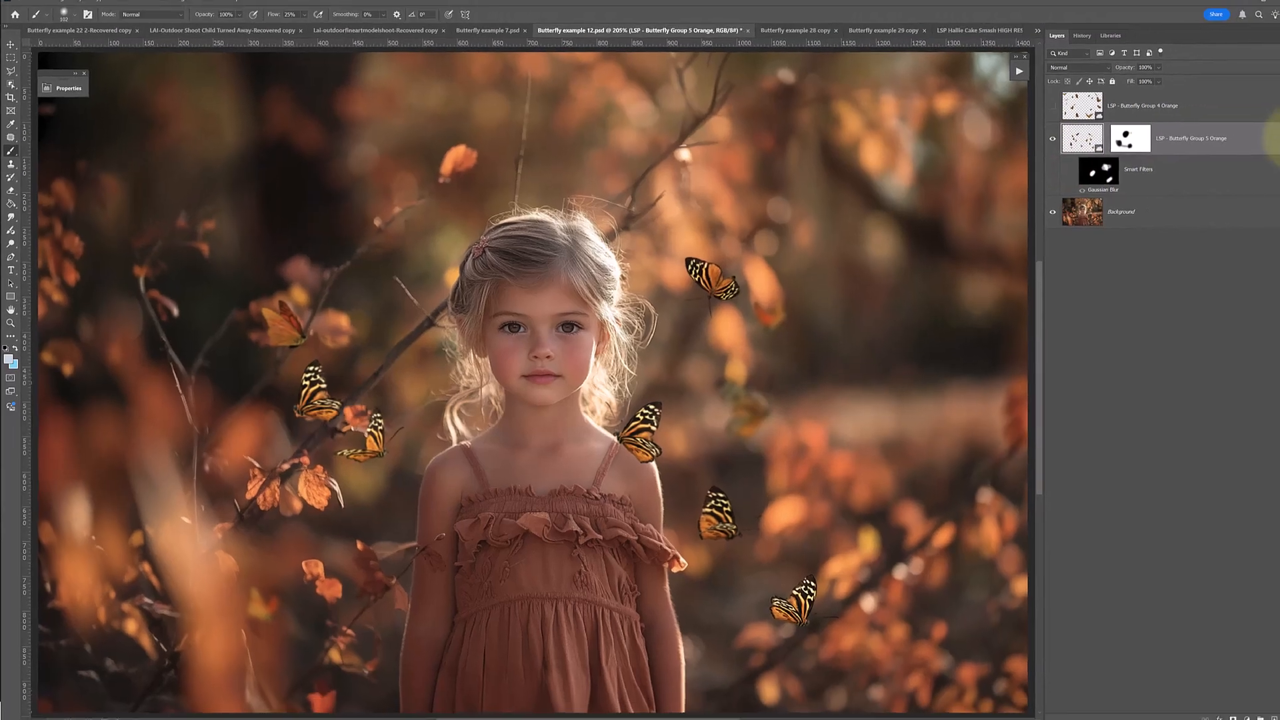
Collapse the smart filter list and delete both the Butterfly Group 5 Orange and Butterfly Group 4 Orange layers
click(1266, 144)
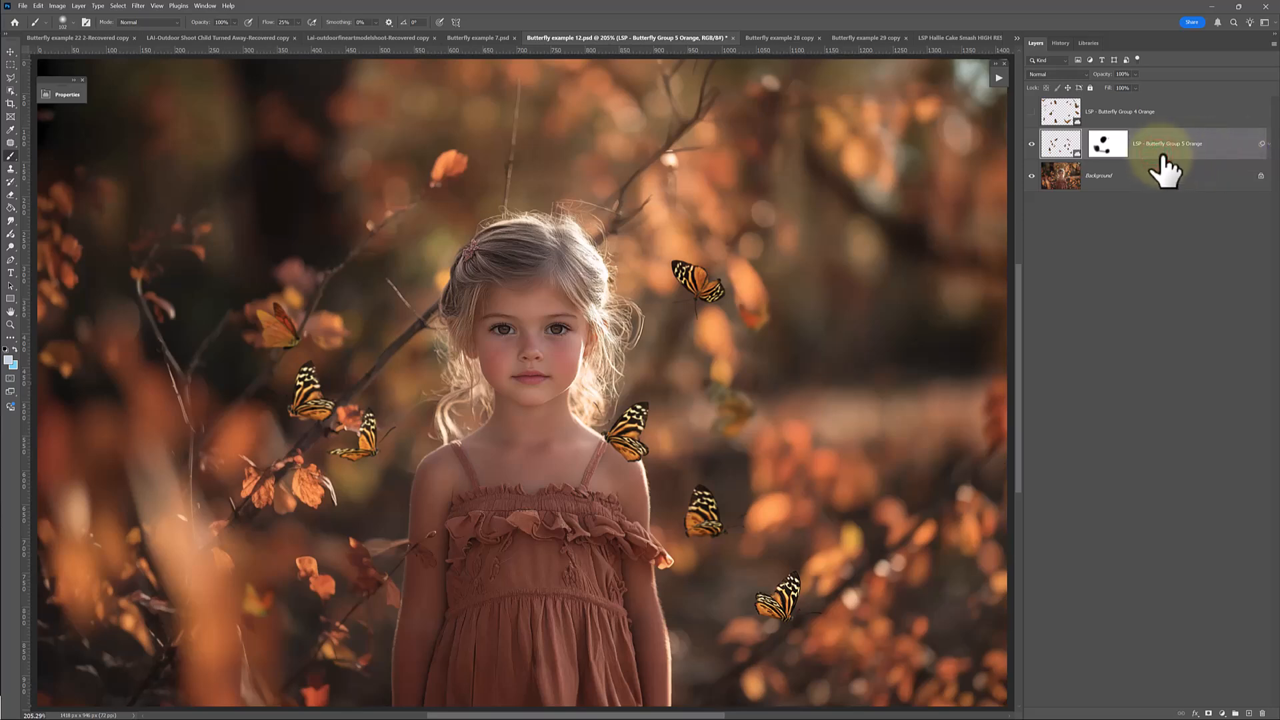
shift+click(1160, 111)
drag(1160, 163, 1262, 713)
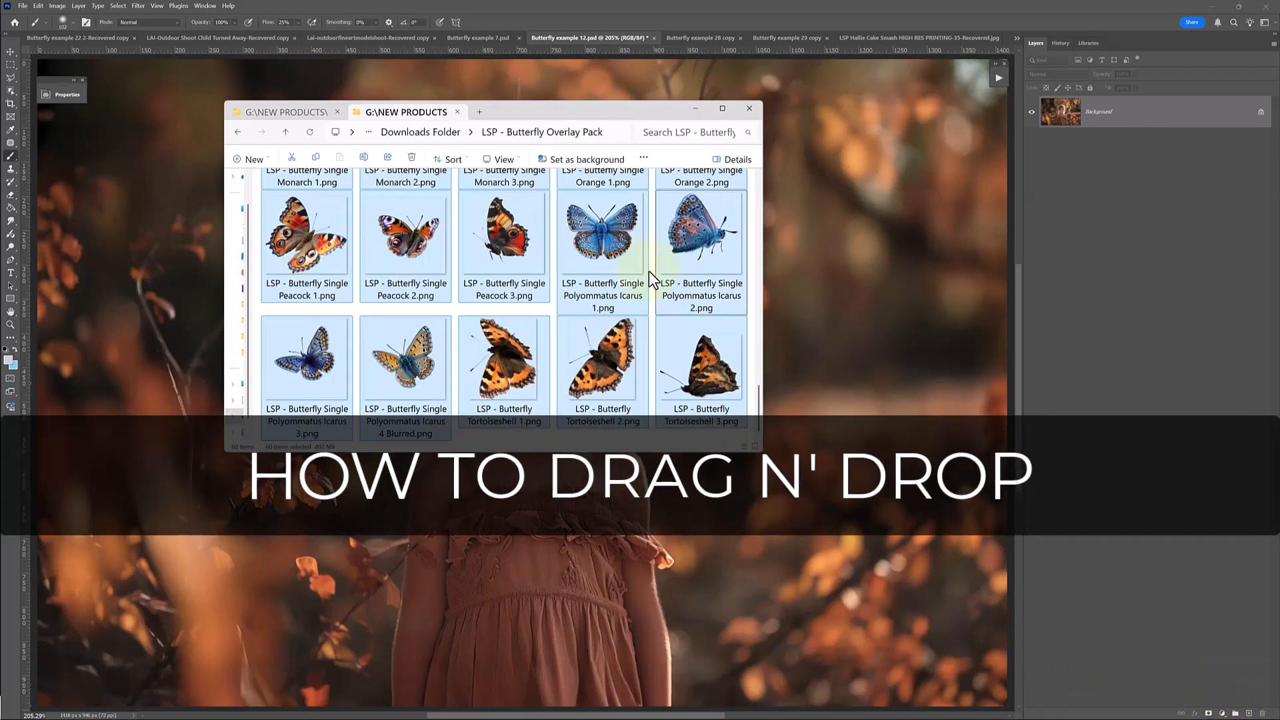
Place LSP - Butterfly Group 9 Polyo Ica.png from the LSP - Butterfly Overlay Pack folder onto the portrait
scroll(716, 287, up, 10)
click(716, 300)
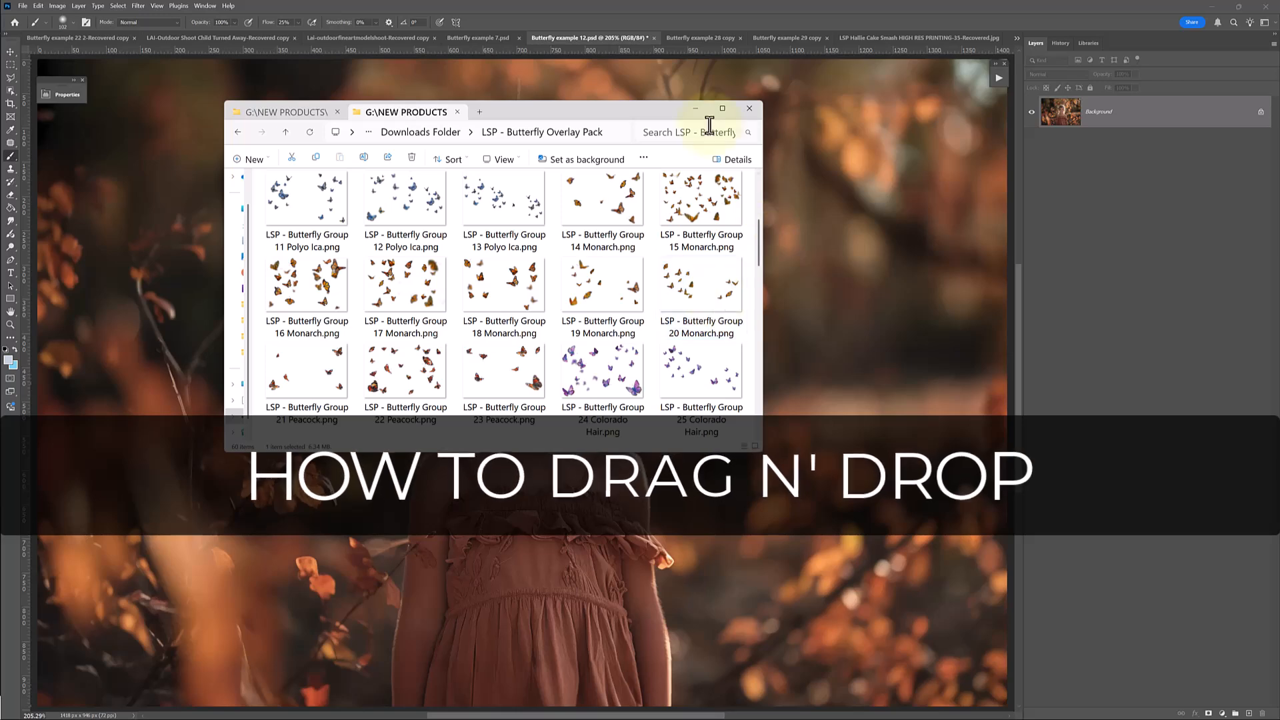
drag(680, 111, 575, 95)
drag(653, 239, 654, 172)
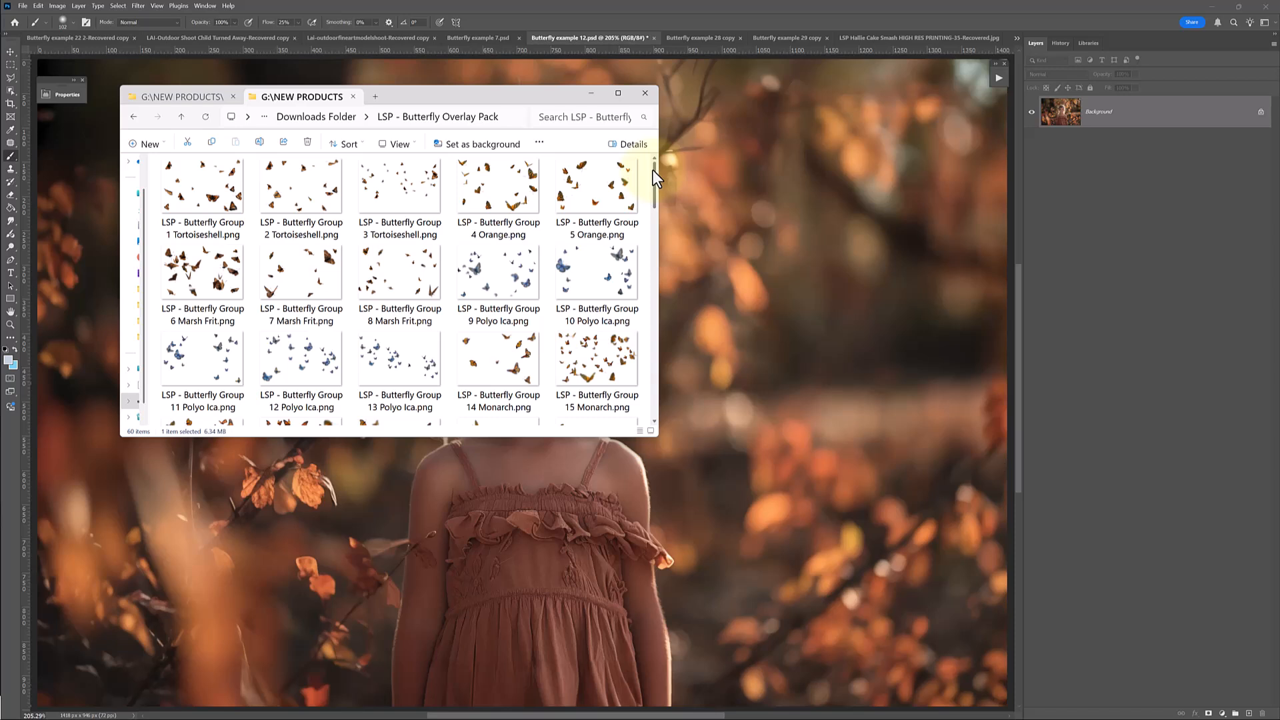
drag(477, 268, 697, 356)
double_click(661, 416)
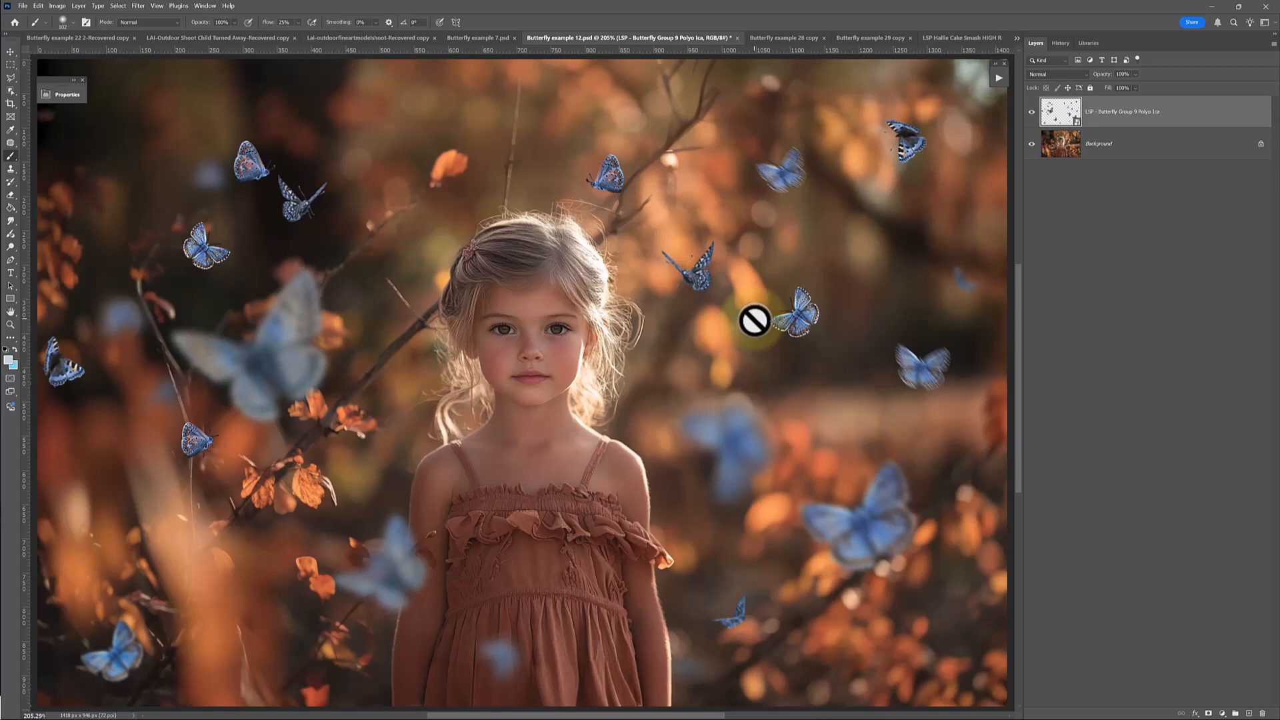
Toggle the Butterfly Group 9 Polyo Ica layer off and on to compare, and add a layer mask to it
click(1031, 112)
click(1031, 112)
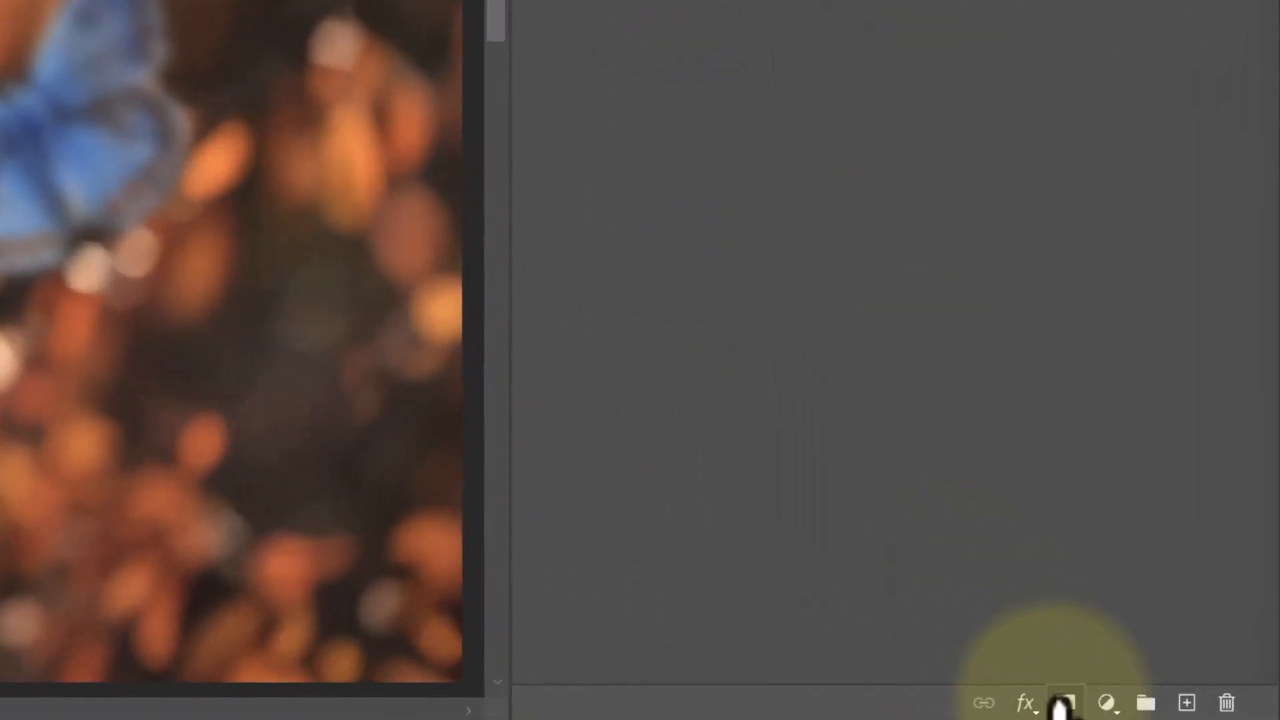
click(1205, 712)
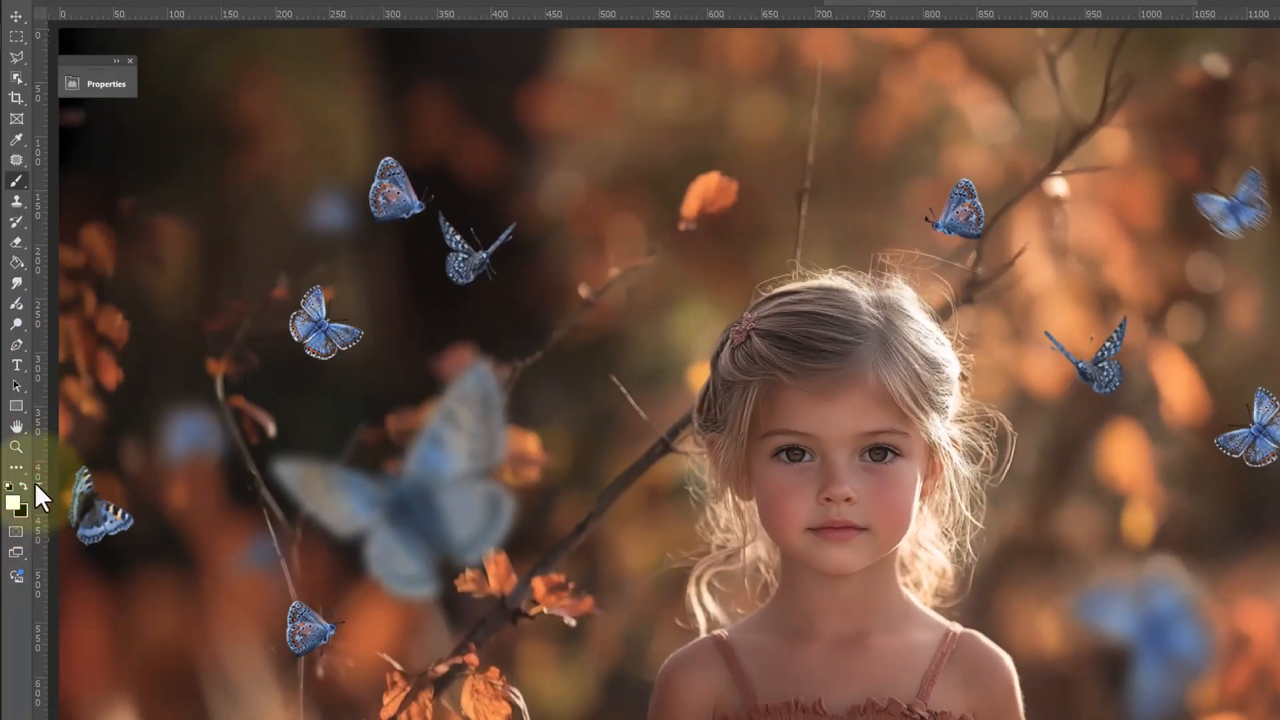
Paint black on the Butterfly Group 9 Polyo Ica mask to hide one upper-left butterfly, and shift the overlay across the portrait
click(23, 486)
mouse_move(562, 224)
mouse_down()
mouse_move(480, 254)
mouse_move(472, 232)
mouse_move(439, 268)
mouse_up()
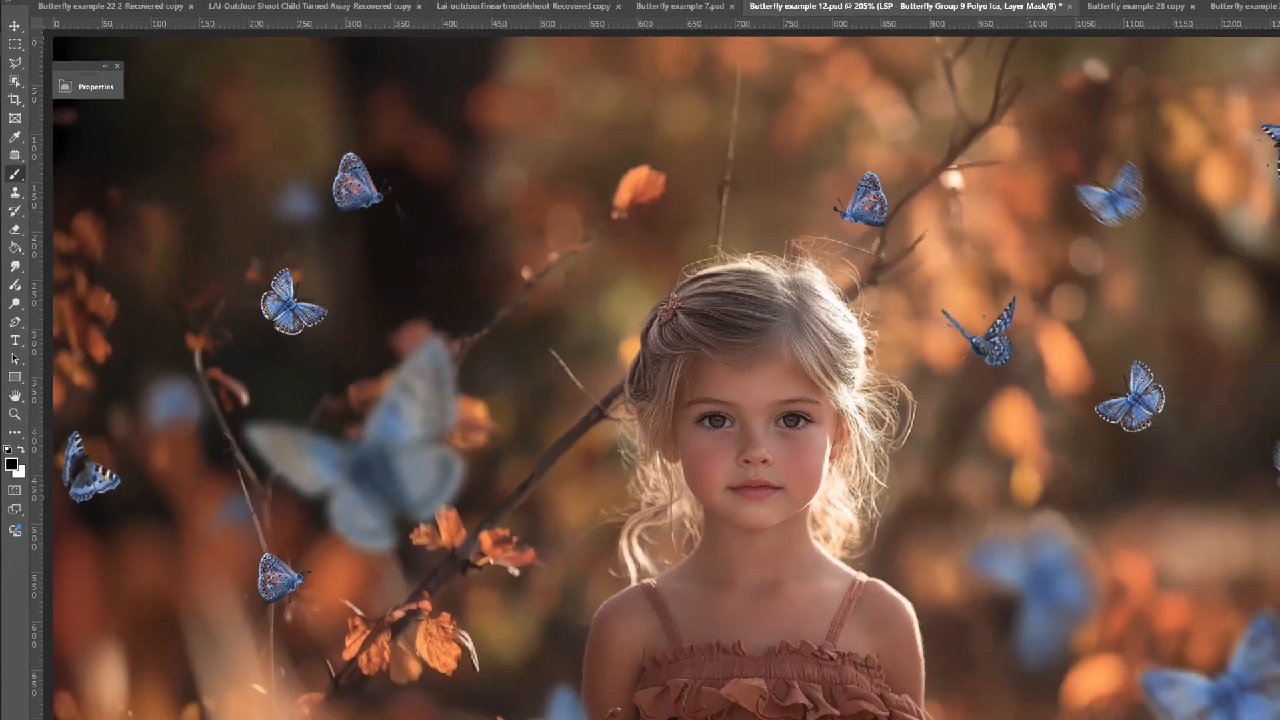
click(1080, 112)
key(v)
drag(466, 326, 693, 307)
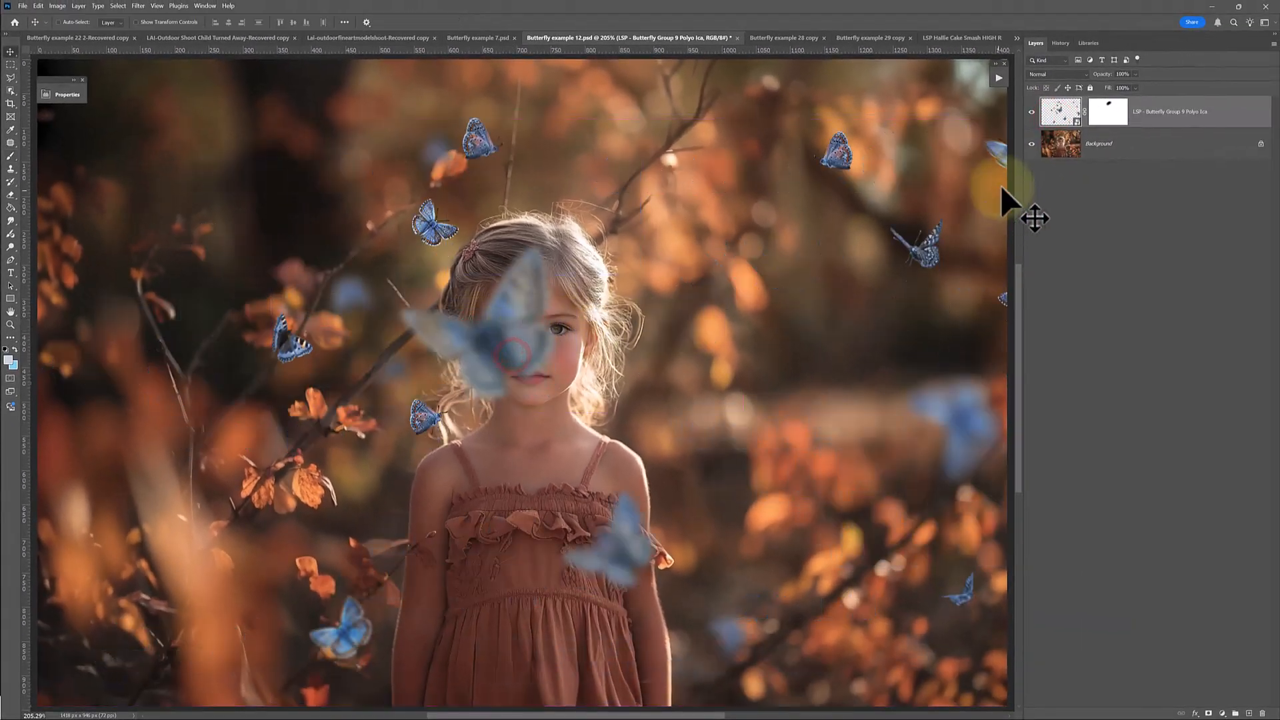
Paint black on the Butterfly Group 9 Polyo Ica layer mask to hide the large blurred butterfly covering the girl's face
click(1100, 114)
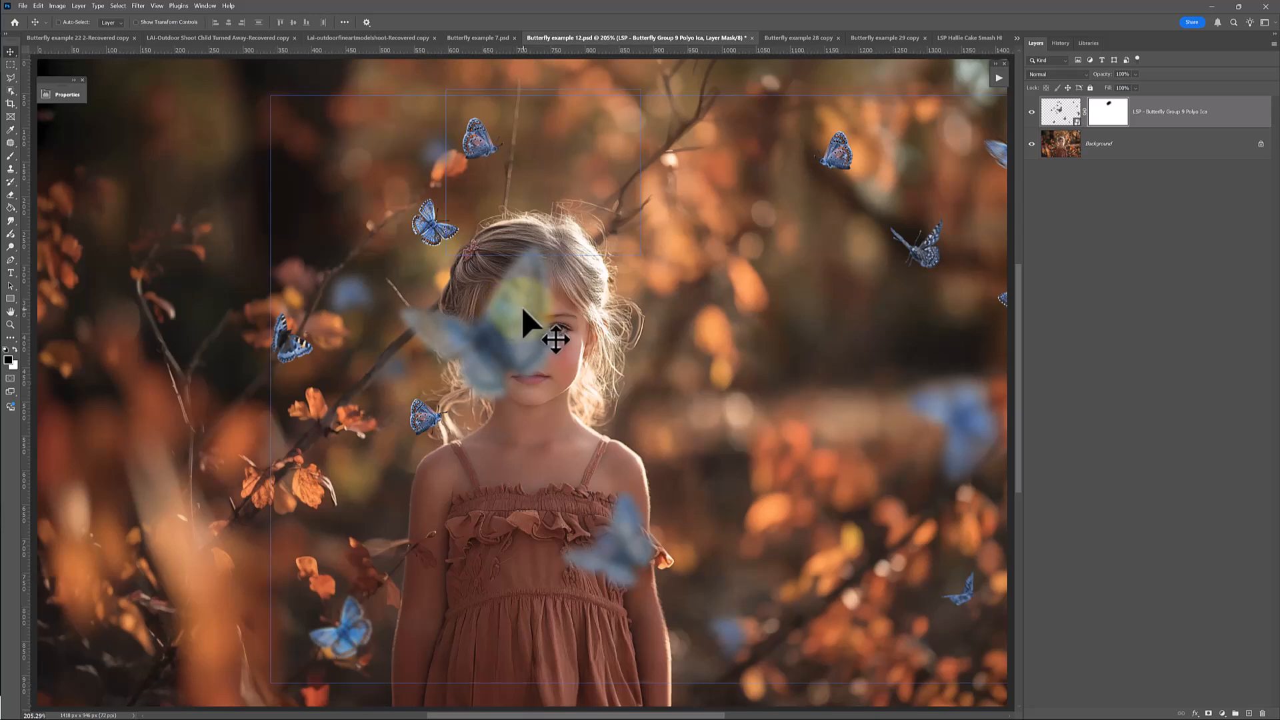
click(11, 156)
mouse_move(563, 234)
mouse_down()
mouse_move(393, 324)
mouse_move(593, 244)
mouse_move(460, 302)
mouse_move(452, 345)
mouse_move(598, 352)
mouse_move(454, 360)
mouse_move(568, 402)
mouse_move(456, 386)
mouse_move(576, 369)
mouse_move(548, 249)
mouse_move(508, 374)
mouse_move(558, 388)
mouse_move(580, 265)
mouse_move(498, 382)
mouse_move(506, 399)
mouse_move(455, 374)
mouse_move(400, 387)
mouse_move(381, 412)
mouse_move(413, 373)
mouse_move(460, 345)
mouse_move(502, 293)
mouse_move(449, 369)
mouse_move(496, 370)
mouse_move(430, 396)
mouse_move(428, 434)
mouse_up()
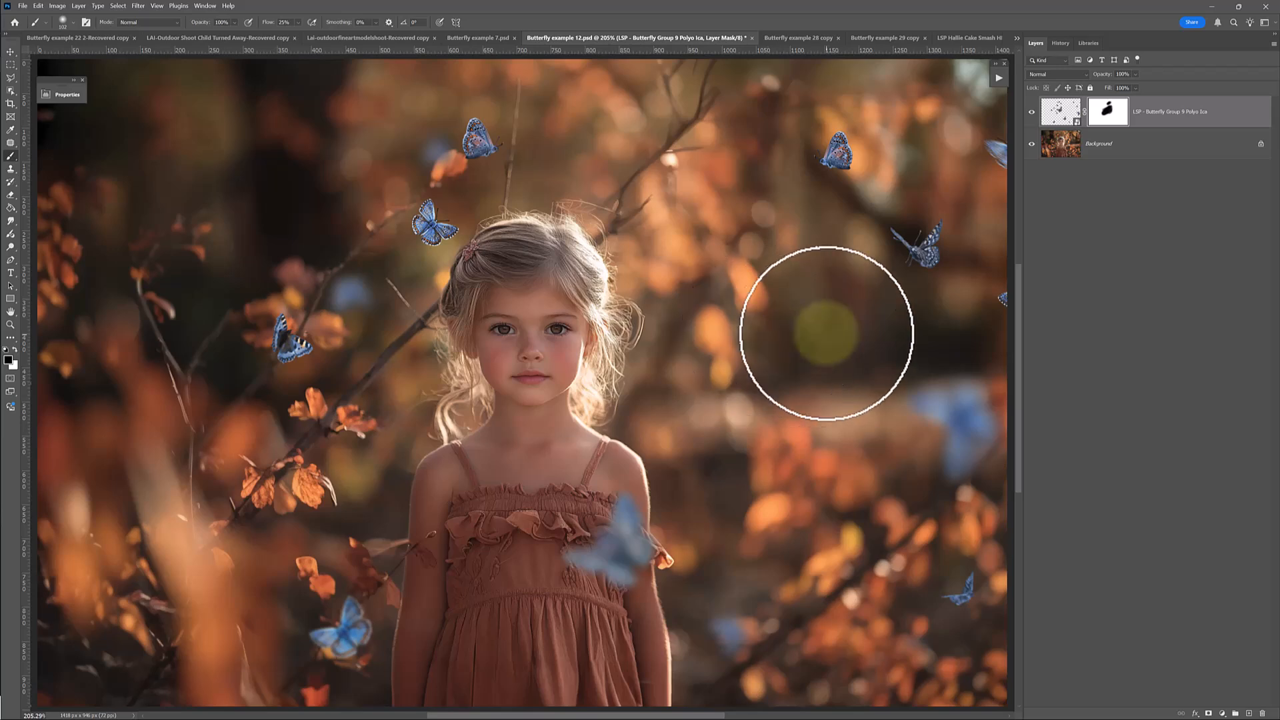
Delete the Butterfly Group 9 Polyo Ica layer and load LSP - Butterfly Applicator PS Actions.atn from the Downloads Folder
drag(1172, 111, 1261, 713)
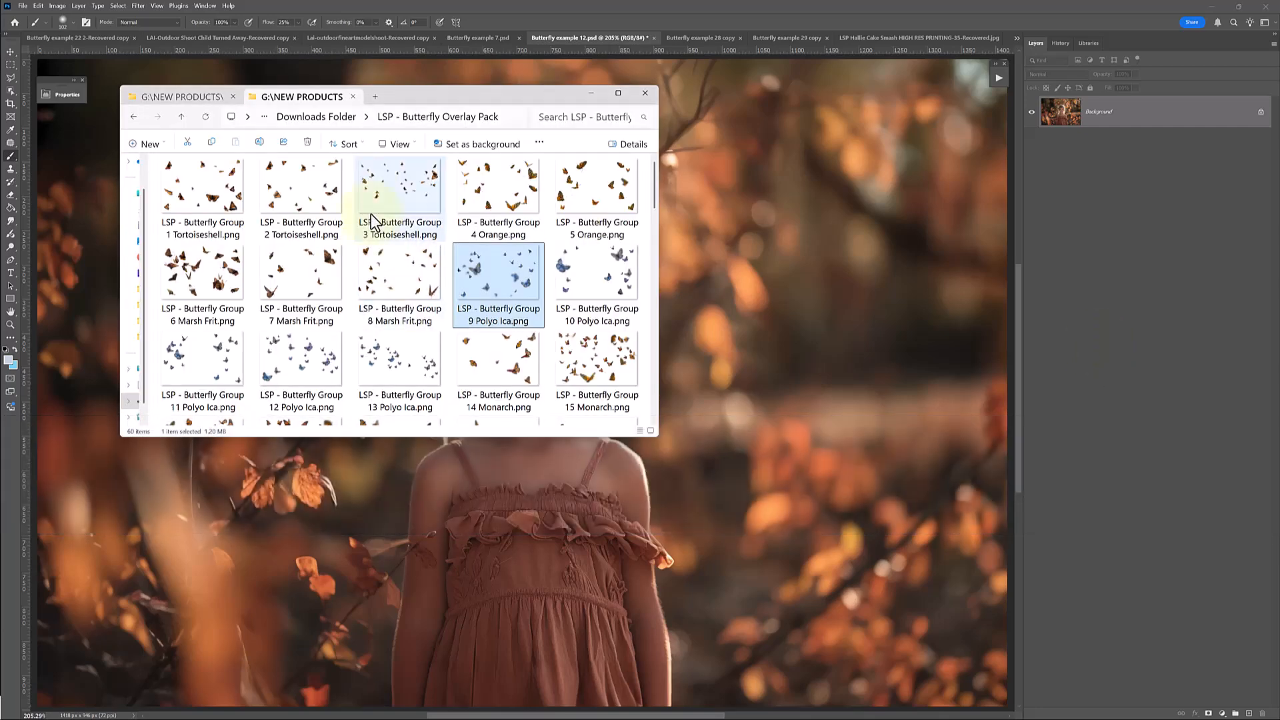
click(325, 116)
click(313, 190)
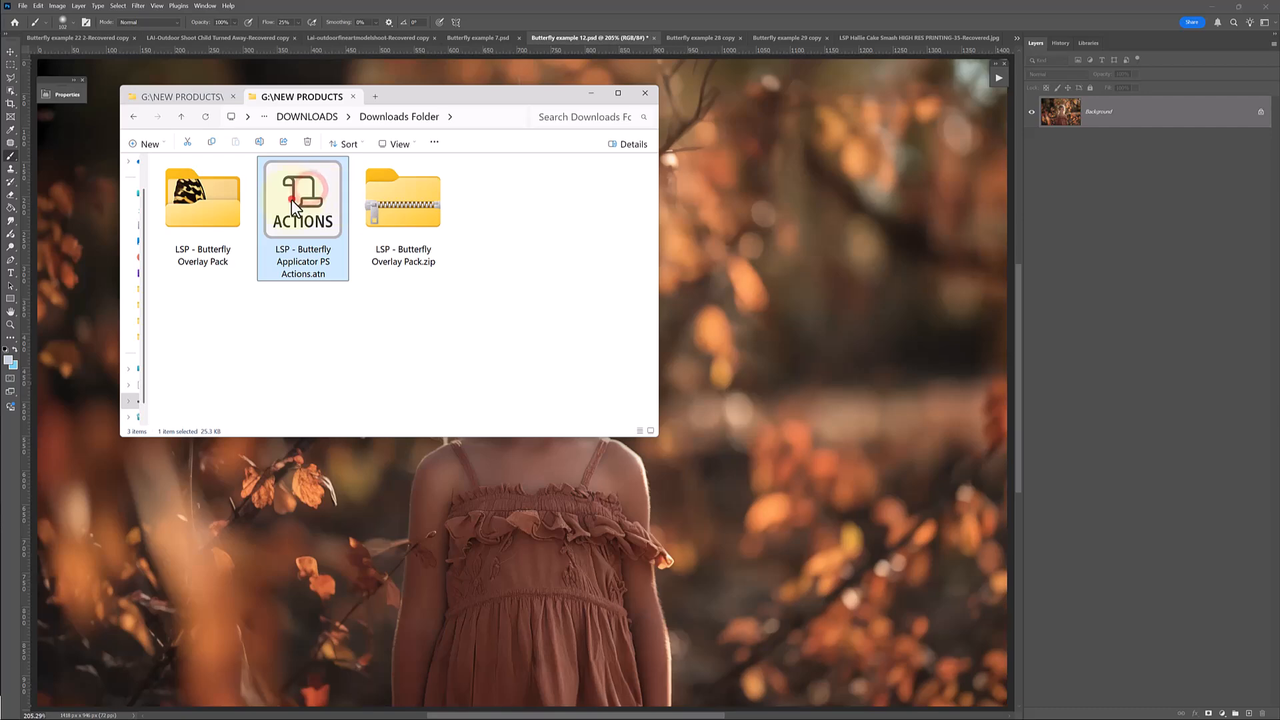
double_click(291, 198)
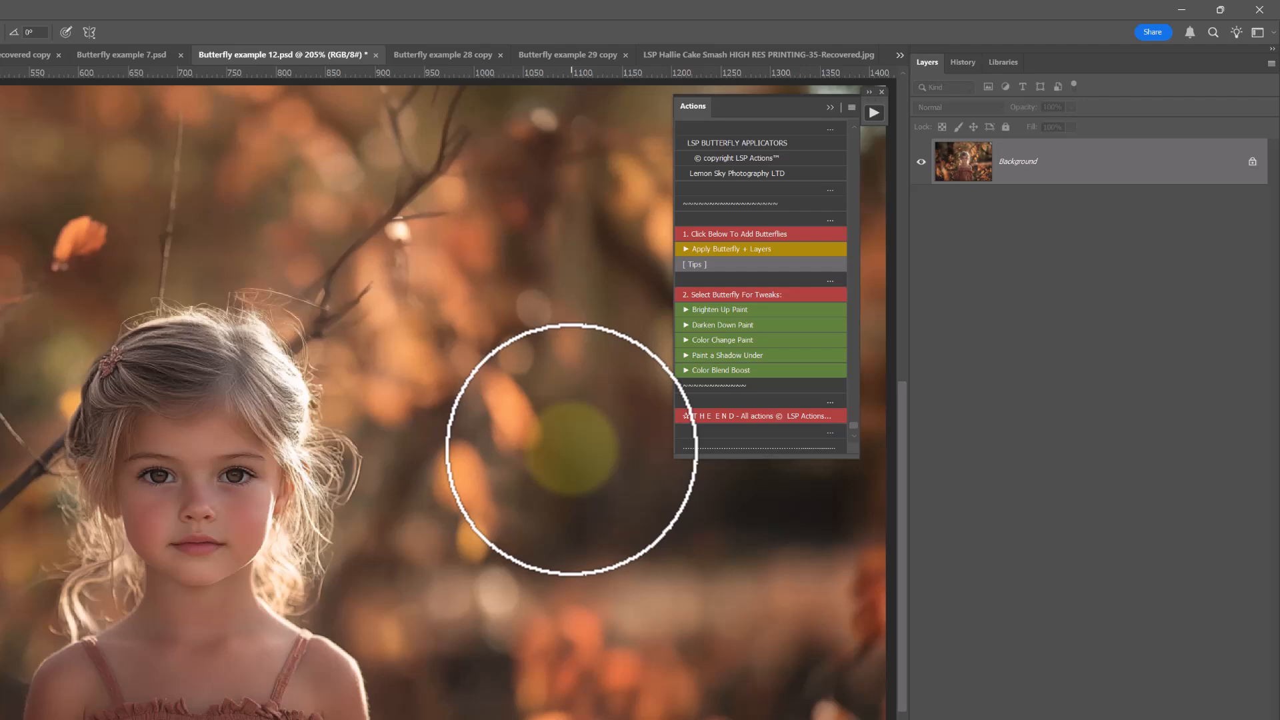
Run the Apply Butterfly + Layers action and place the LSP - Butterfly Group 14 Monarch overlay
drag(690, 113, 681, 106)
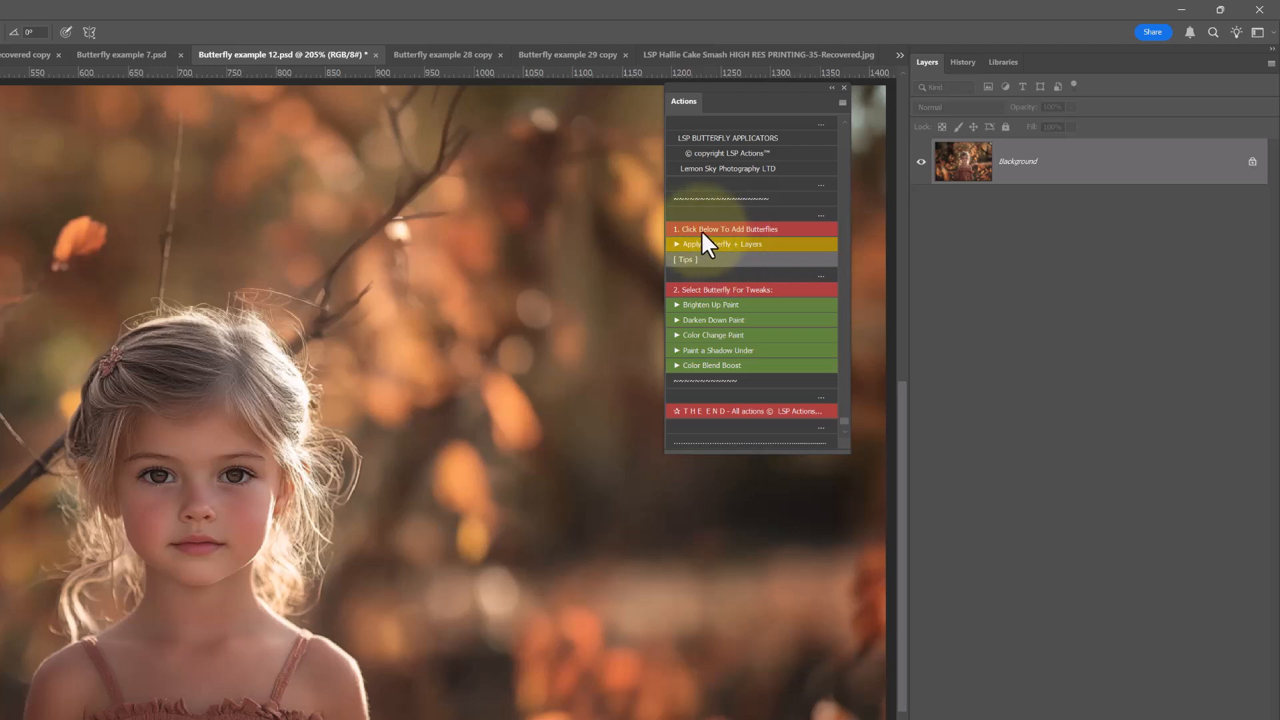
click(1001, 65)
click(928, 65)
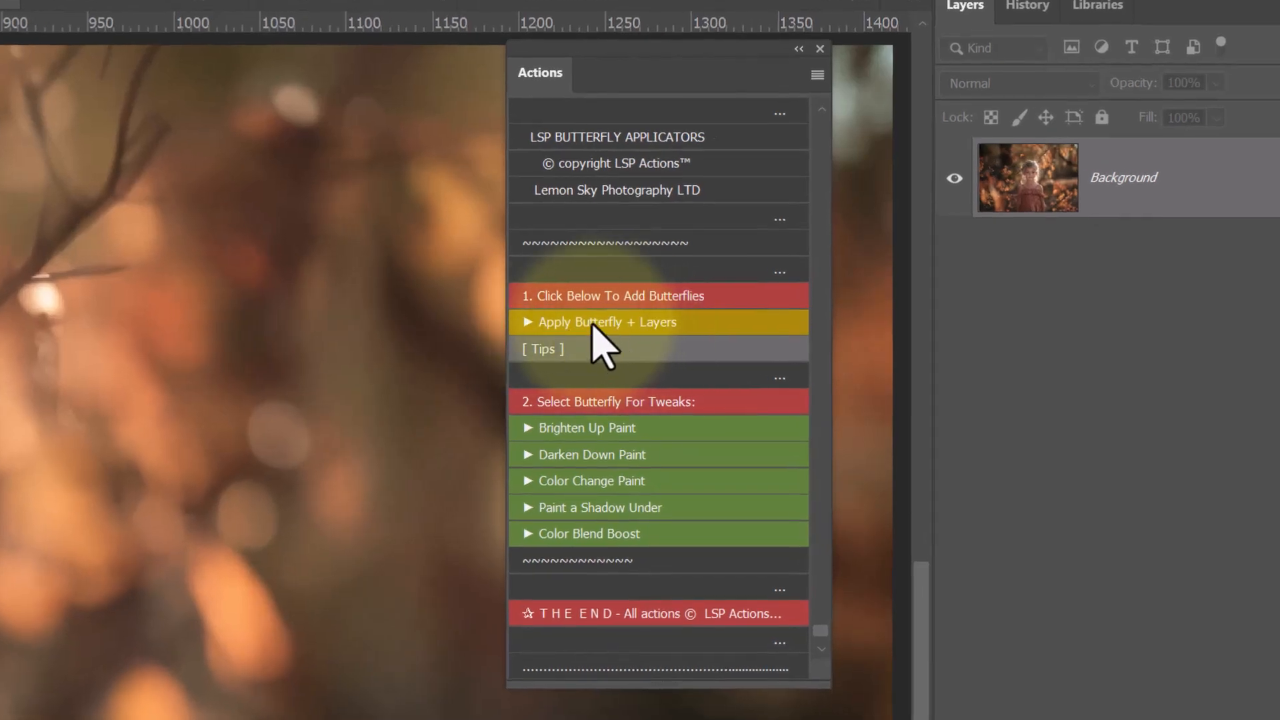
click(592, 324)
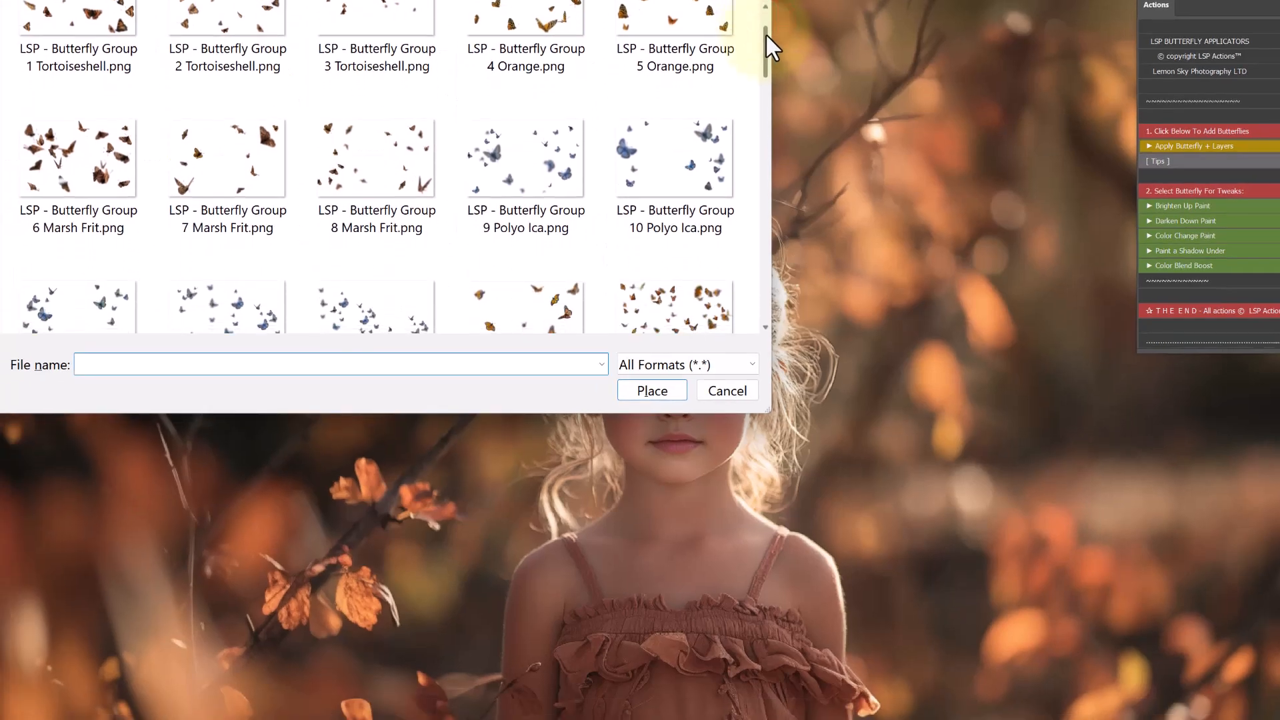
drag(765, 34, 765, 67)
double_click(525, 113)
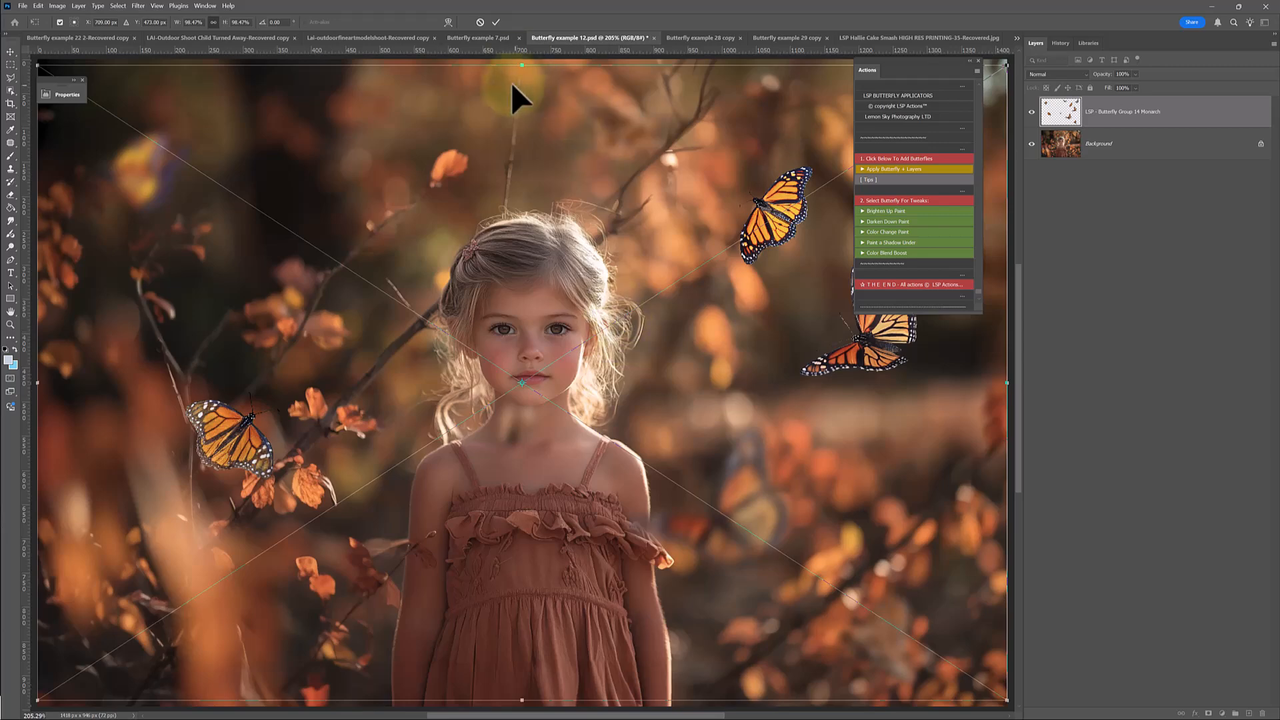
Scale the placed Monarch overlay down, move it slightly upward over the portrait and commit the placement
drag(523, 66, 523, 181)
drag(588, 375, 588, 303)
double_click(588, 303)
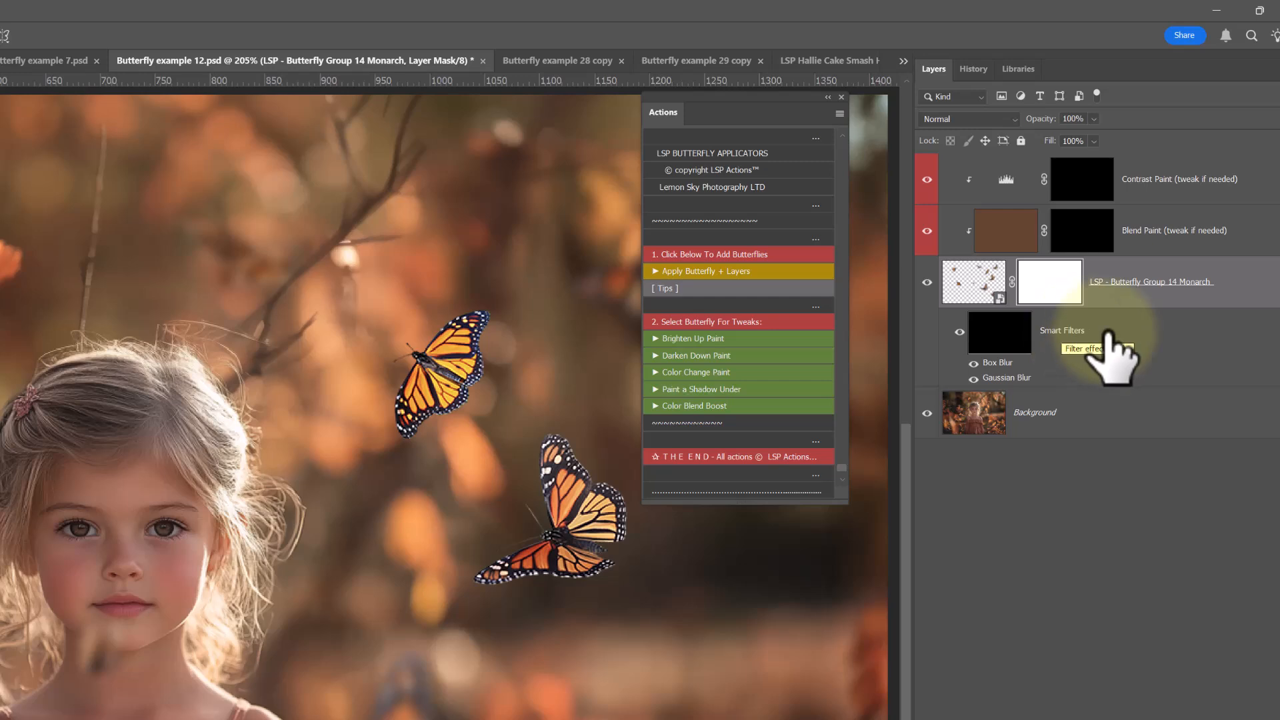
Inspect the Blend Paint mask, the Contrast Paint mask and the Butterfly Group 14 Monarch layer mask
click(1103, 238)
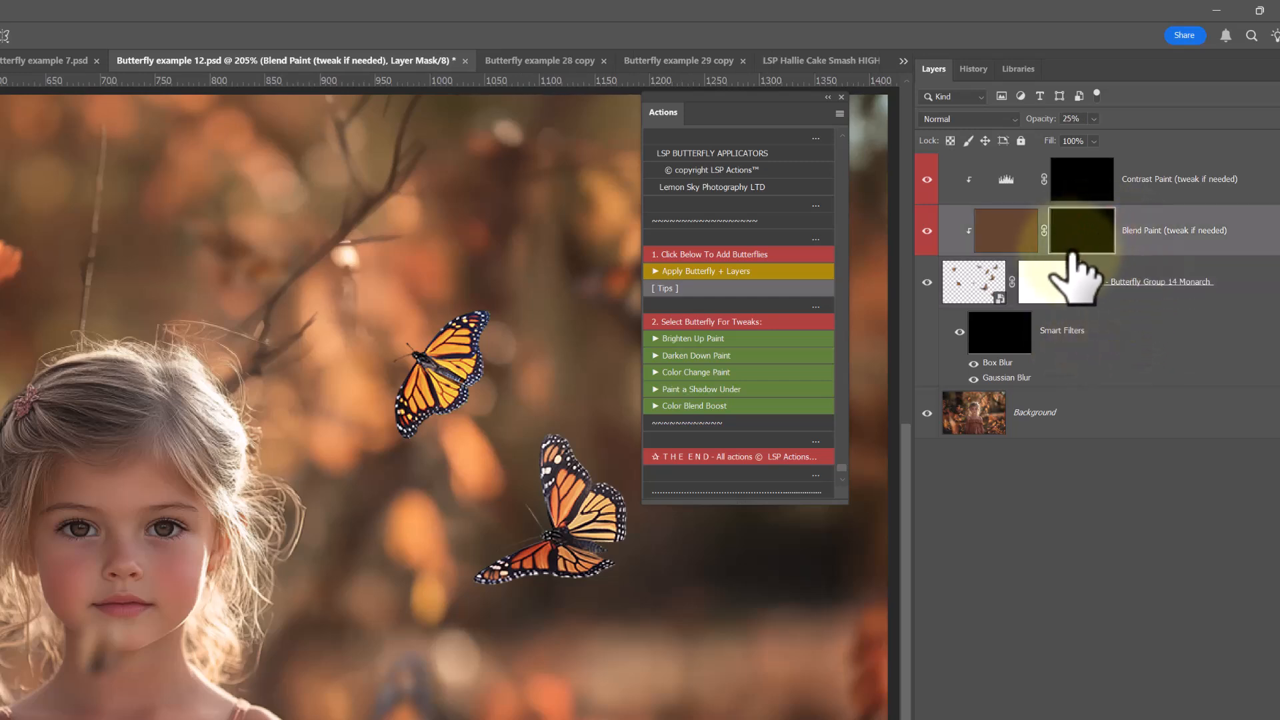
click(1083, 183)
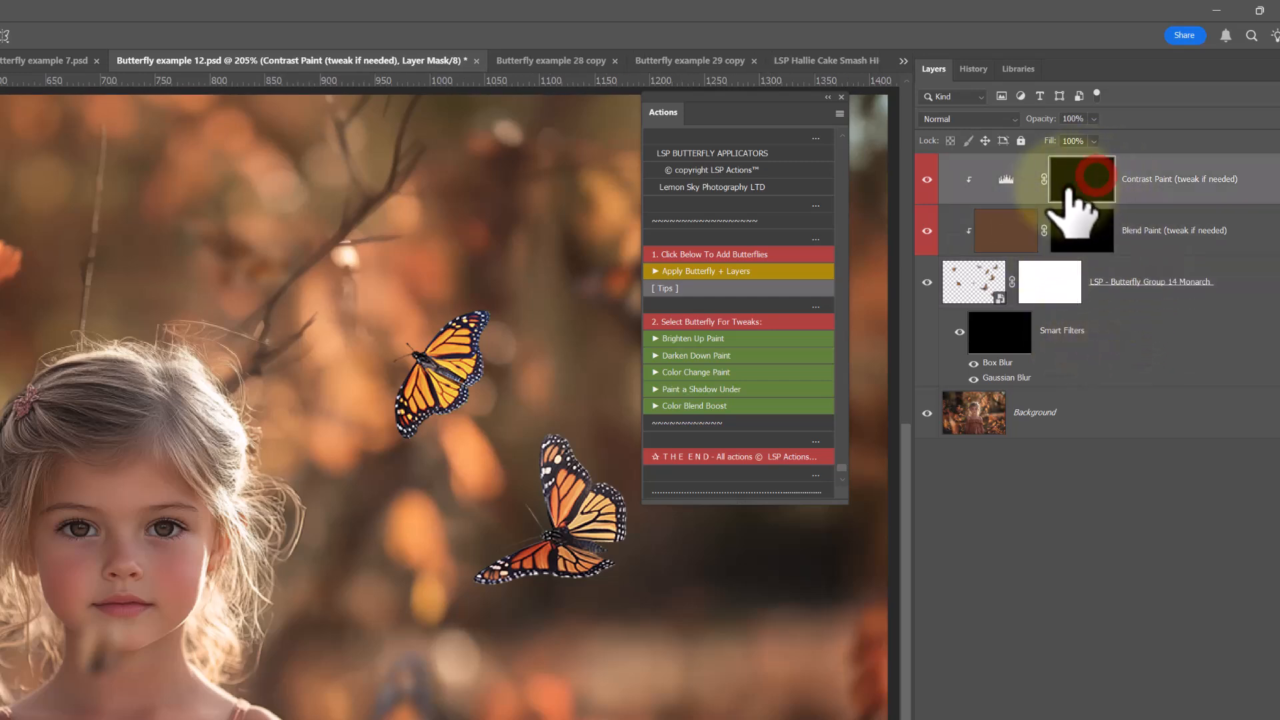
click(1056, 283)
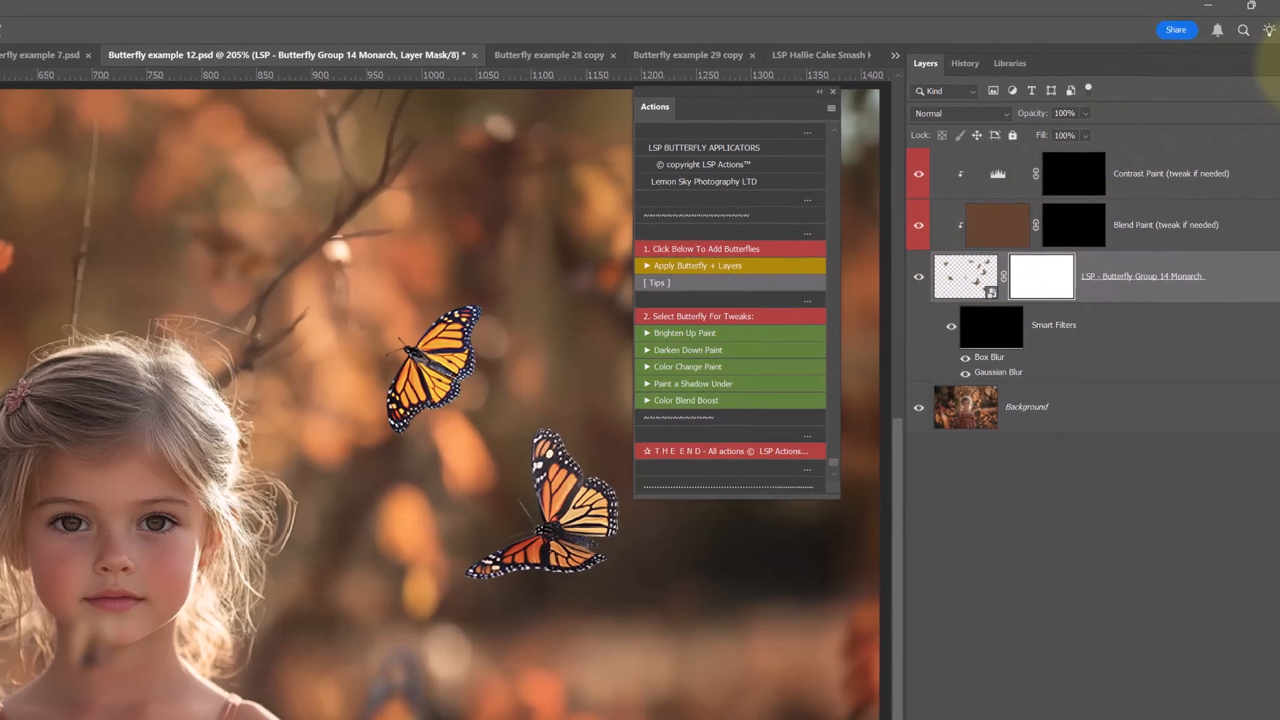
Review the Layers Panel Options and accept the largest thumbnail size with Entire Document contents
click(1271, 42)
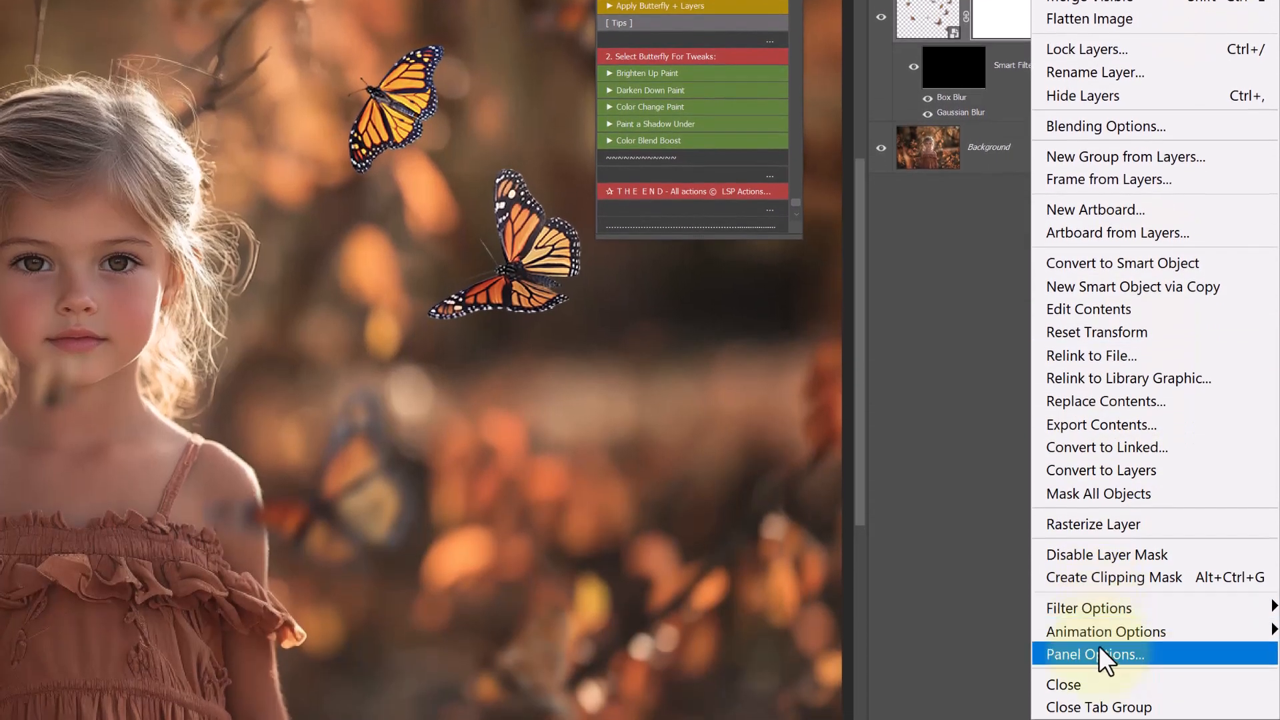
click(1100, 650)
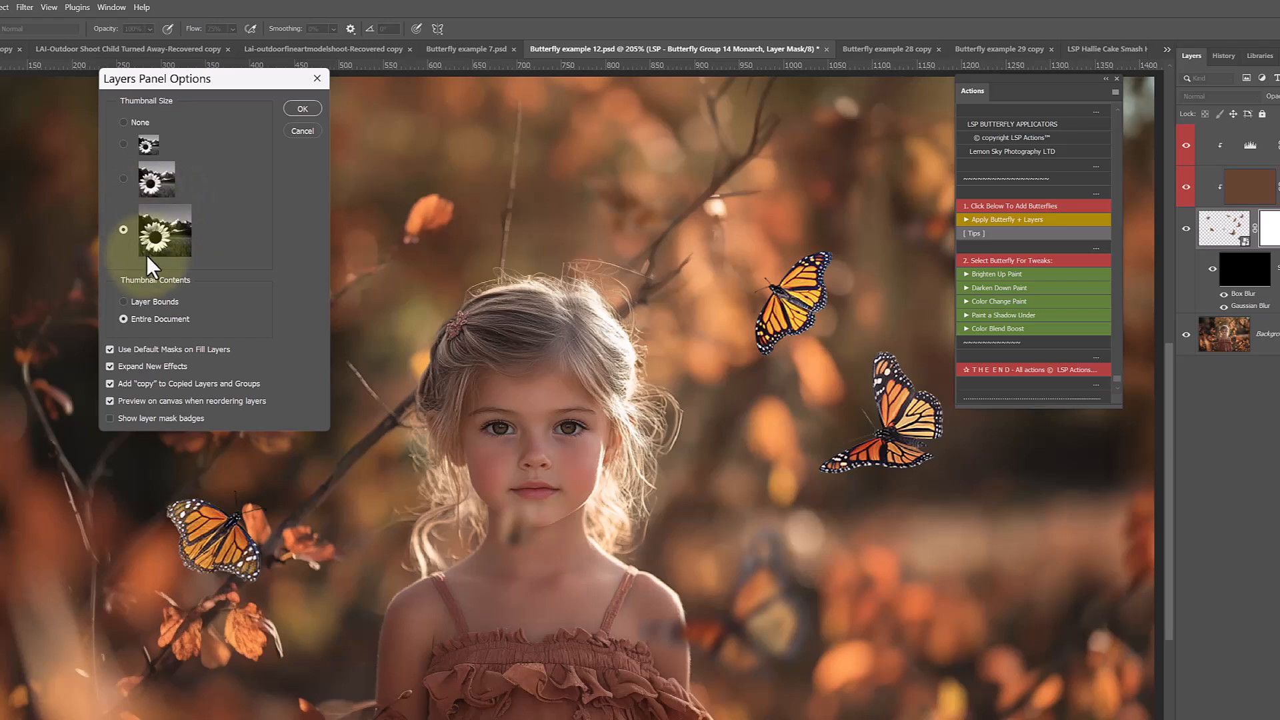
click(300, 108)
Move the Butterfly Group 14 Monarch overlay slightly up and to the left on the portrait
click(1233, 226)
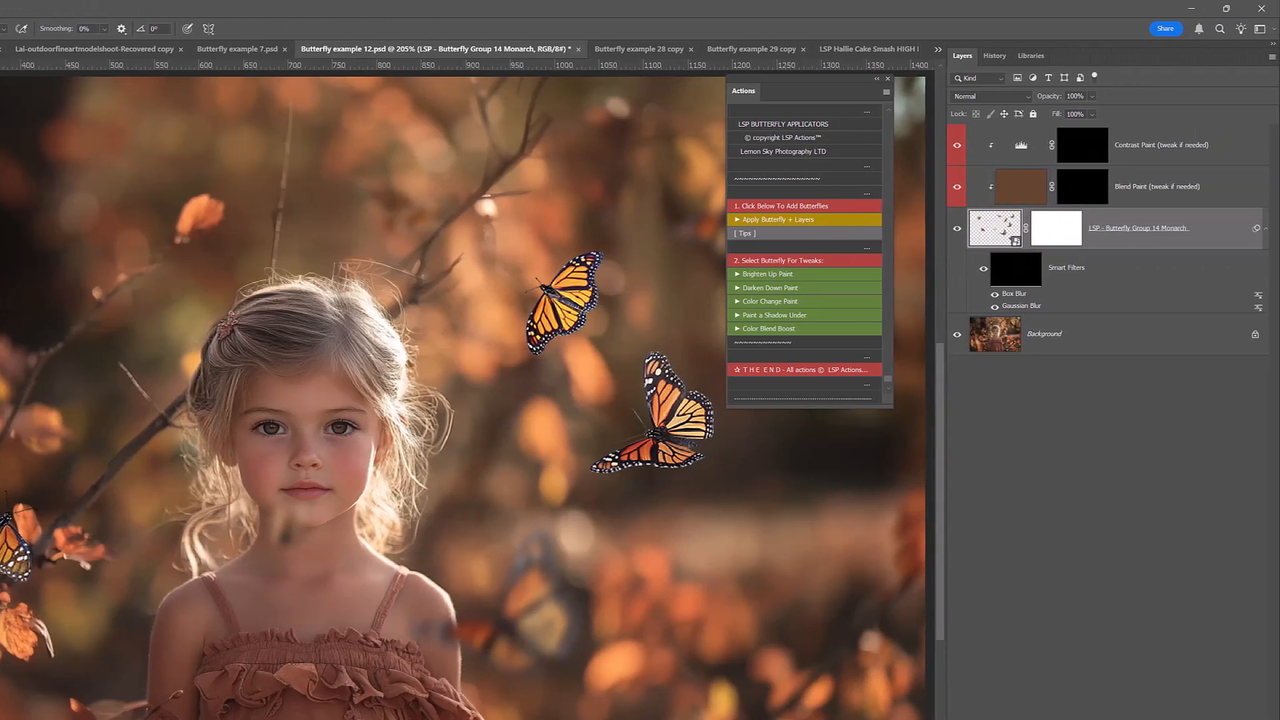
key(v)
mouse_move(191, 366)
mouse_down()
mouse_move(177, 337)
mouse_move(160, 354)
mouse_move(185, 348)
mouse_up()
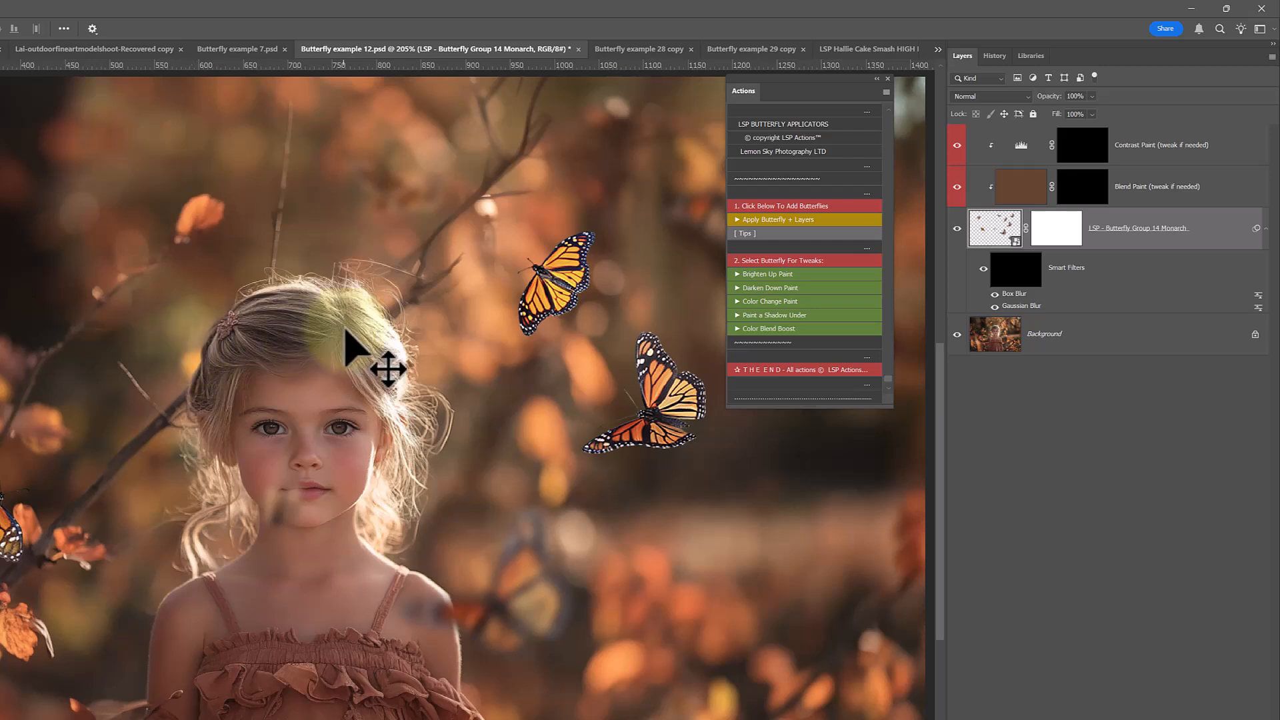
Hide the blurred butterfly over the girl's chin on the Monarch layer mask with a 102 px Soft Round brush at 0% hardness
click(1055, 227)
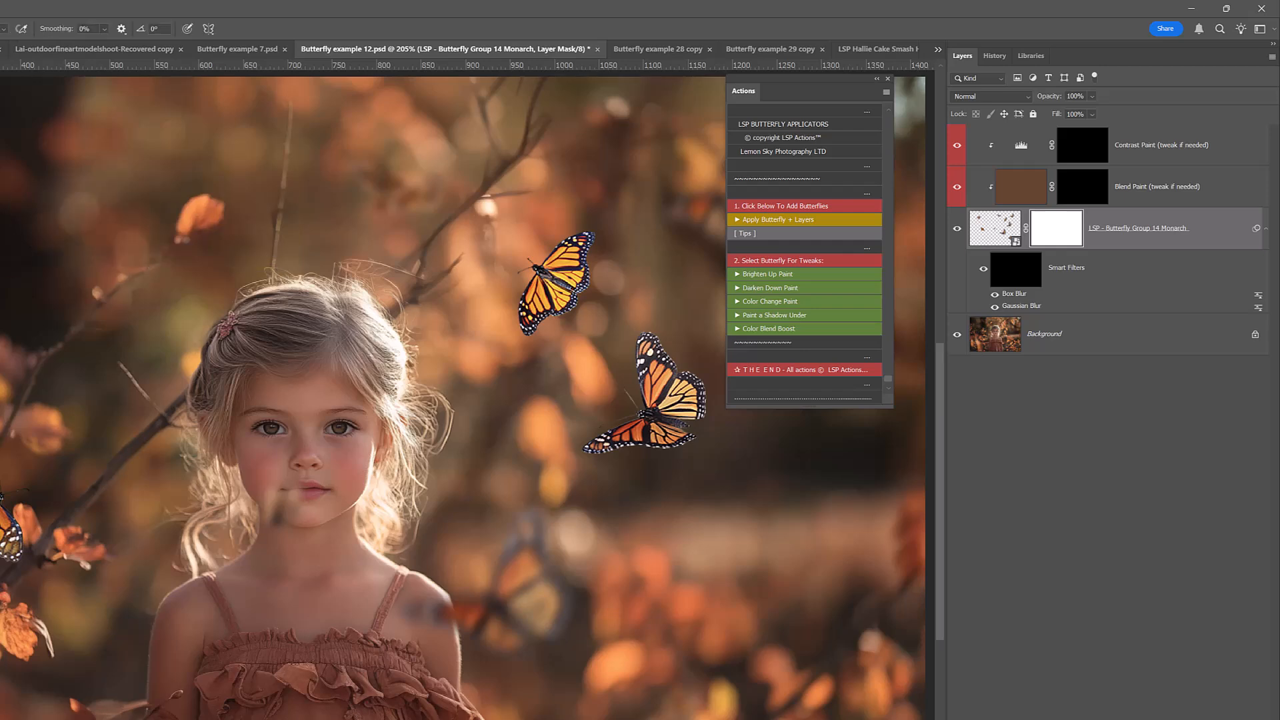
right_click(193, 336)
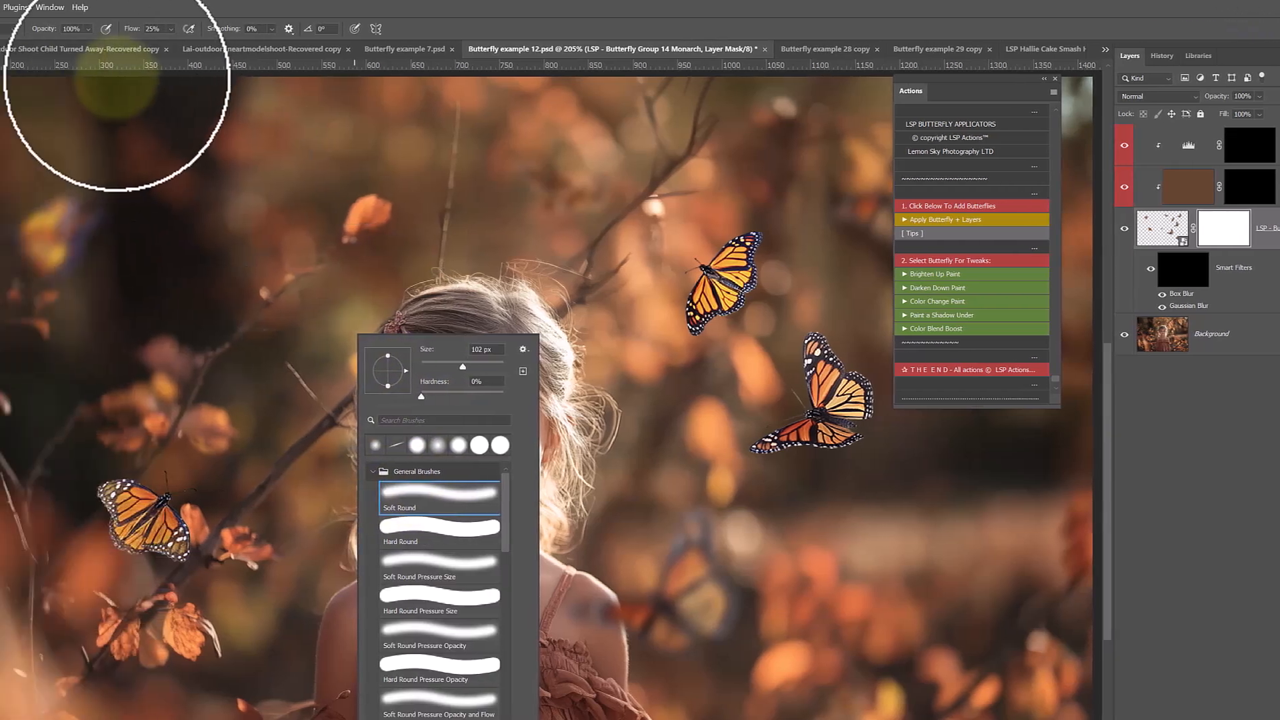
click(360, 4)
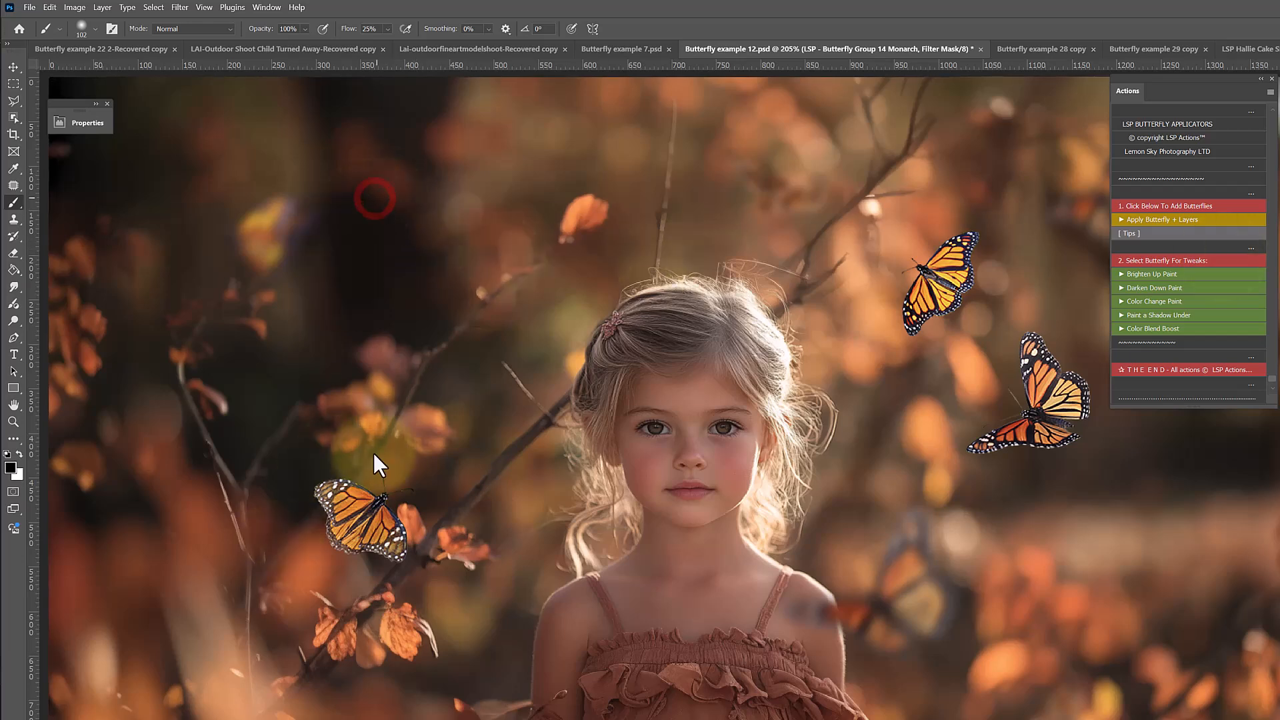
Paint blur onto the butterfly beside the branch through the smart filter mask, and paint it away again with black
click(20, 453)
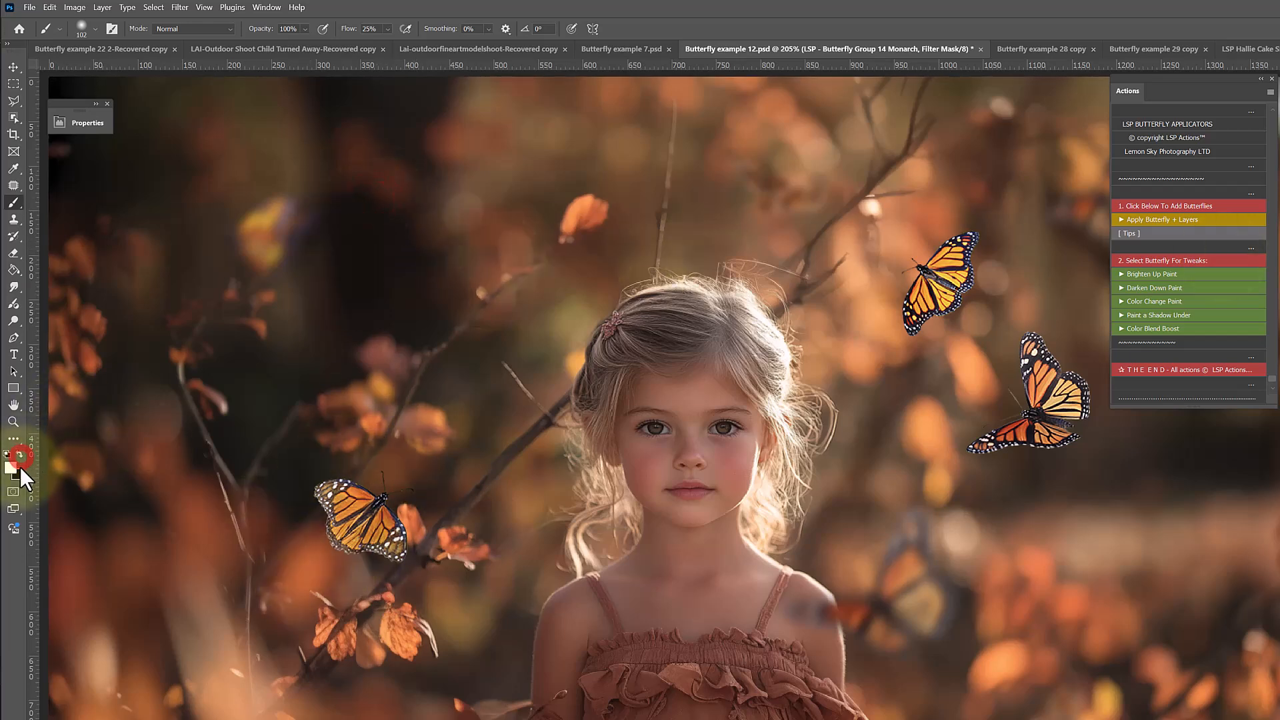
mouse_move(406, 534)
mouse_down()
mouse_move(405, 569)
mouse_move(297, 505)
mouse_move(357, 605)
mouse_move(389, 460)
mouse_move(319, 526)
mouse_move(339, 573)
mouse_move(346, 556)
mouse_move(394, 571)
mouse_move(347, 544)
mouse_move(369, 539)
mouse_move(394, 566)
mouse_move(438, 533)
mouse_up()
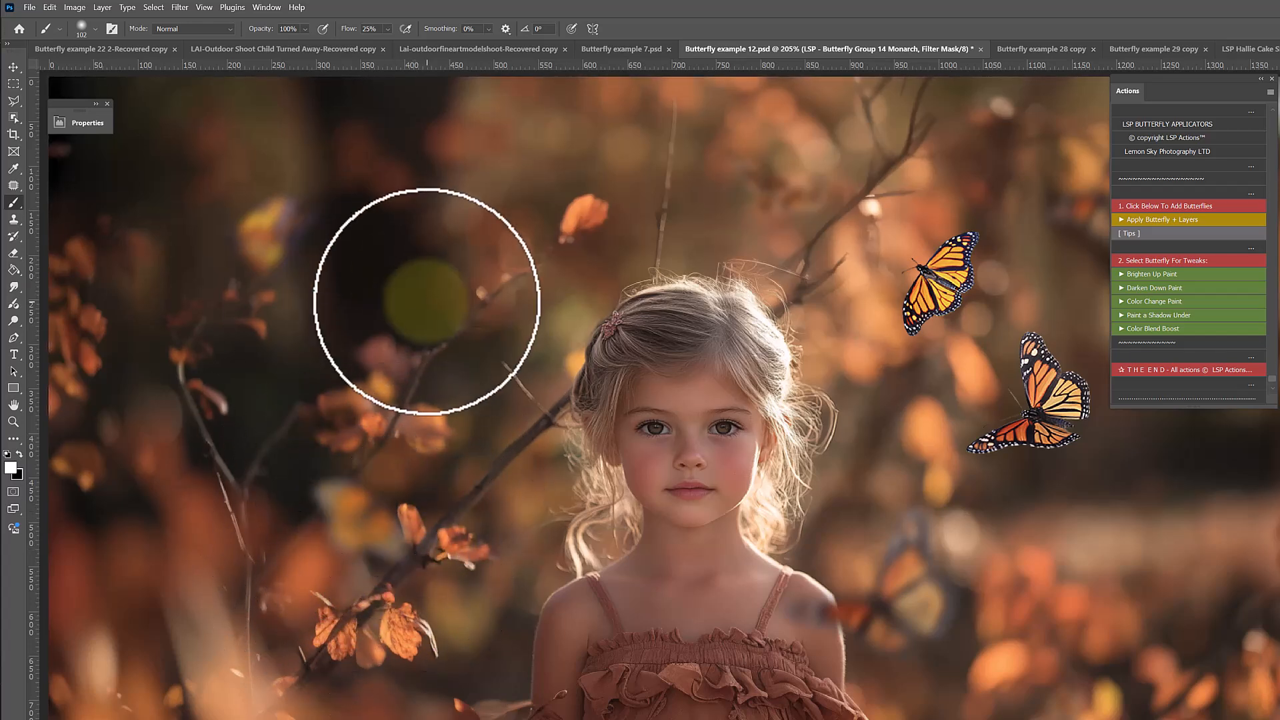
click(16, 454)
mouse_move(243, 506)
mouse_down()
mouse_move(358, 508)
mouse_move(432, 442)
mouse_move(385, 508)
mouse_move(387, 579)
mouse_move(328, 582)
mouse_move(423, 556)
mouse_move(428, 498)
mouse_move(411, 477)
mouse_move(397, 524)
mouse_up()
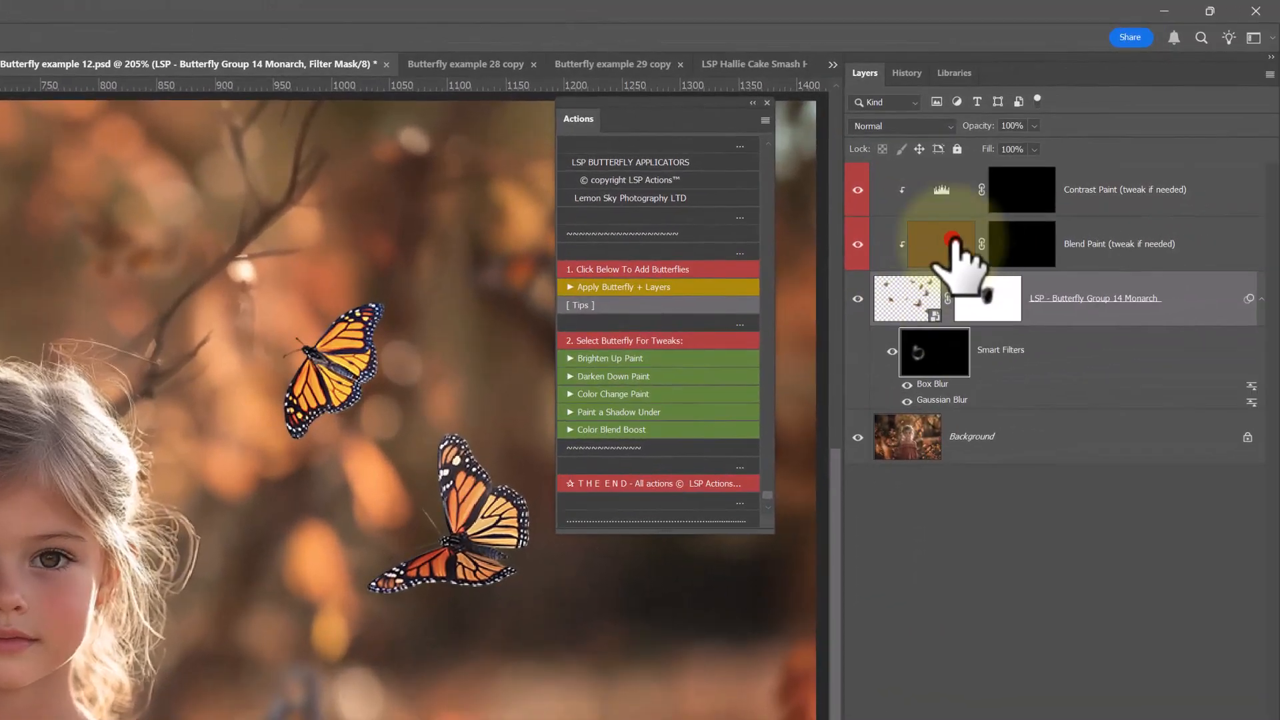
Paint white over the Monarch butterflies on the Blend Paint layer's mask to tone them toward the background colour
click(1006, 243)
click(1005, 237)
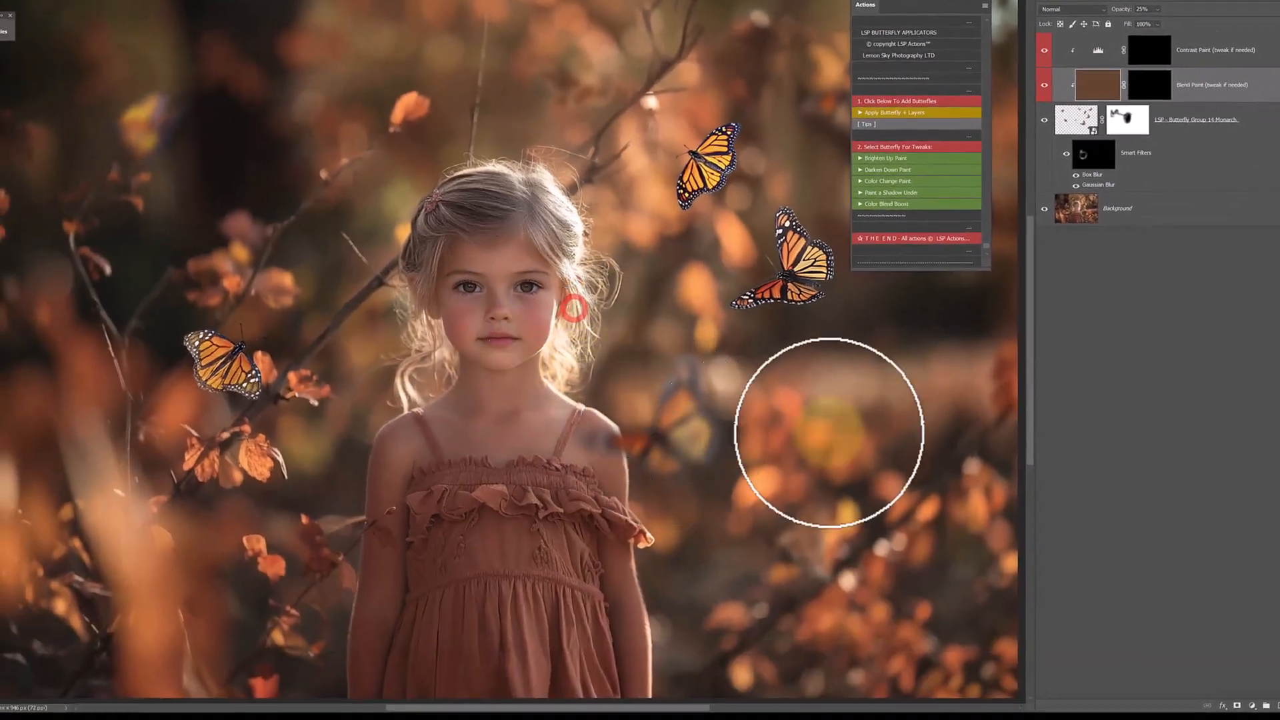
click(1115, 109)
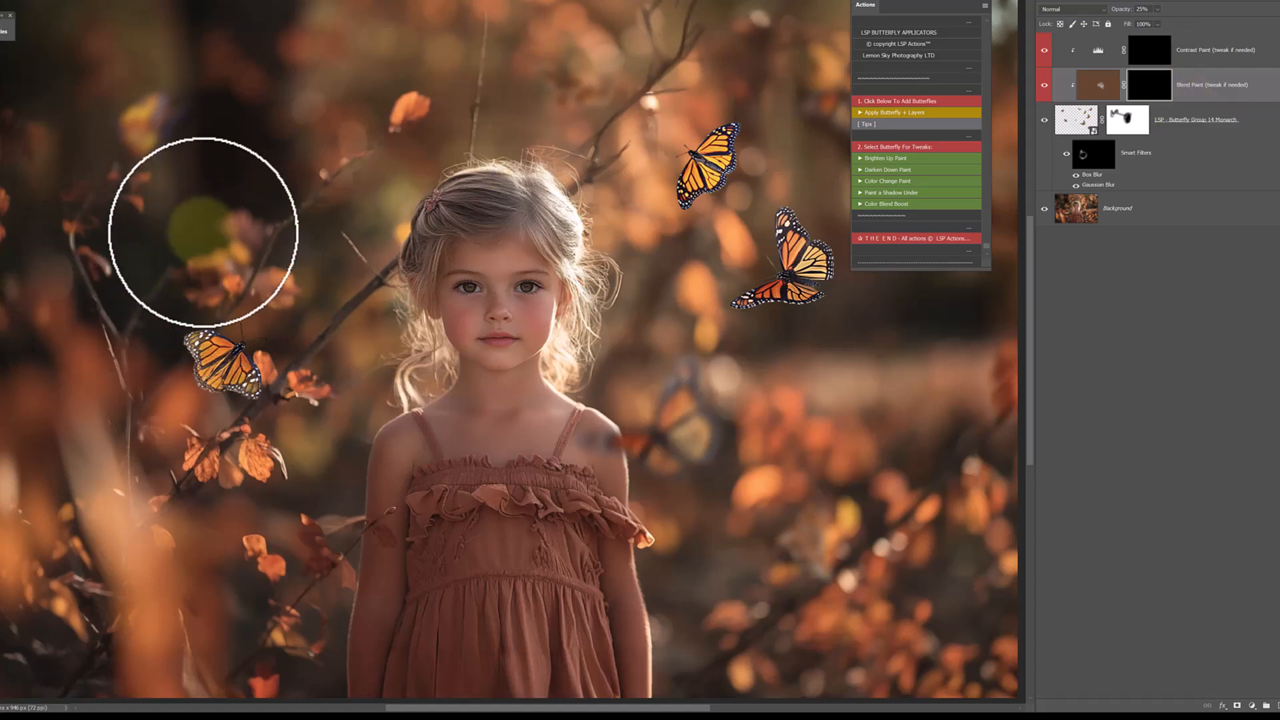
mouse_move(748, 115)
mouse_down()
mouse_move(657, 278)
mouse_move(726, 329)
mouse_move(847, 224)
mouse_up()
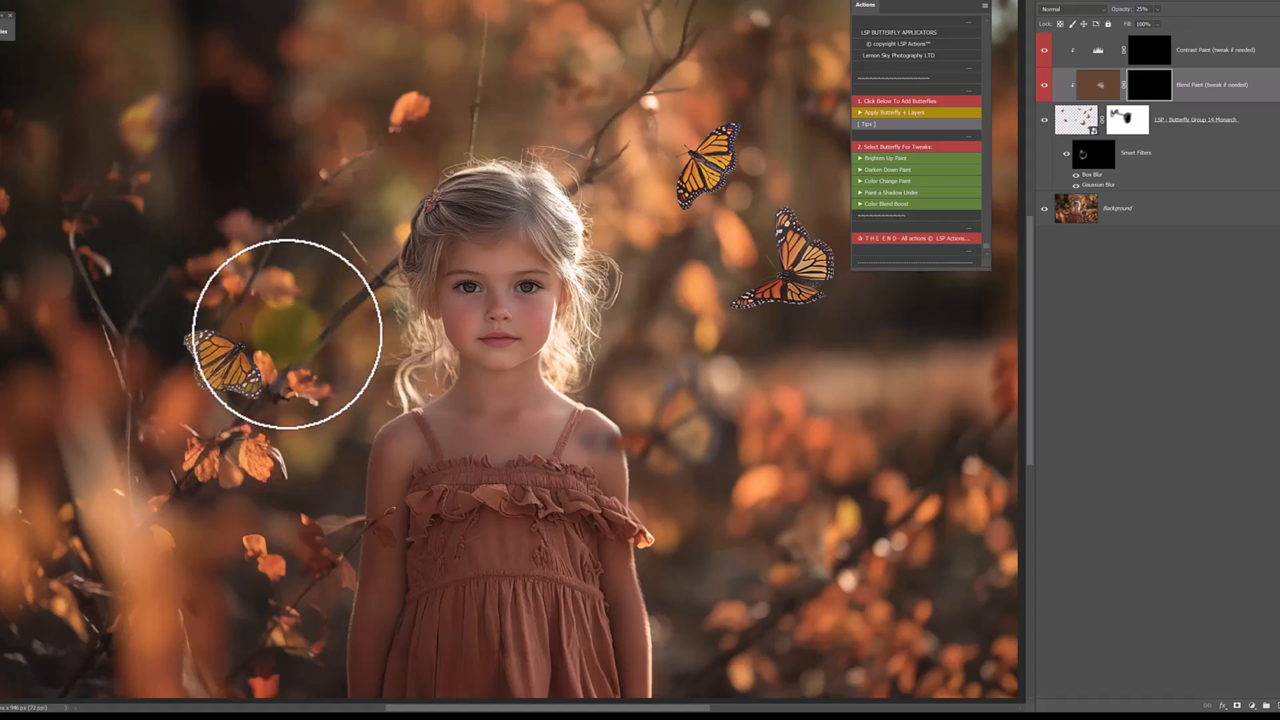
Toggle the Blend Paint layer off and on to compare the butterflies with and without the colour blending
click(1044, 85)
click(1045, 85)
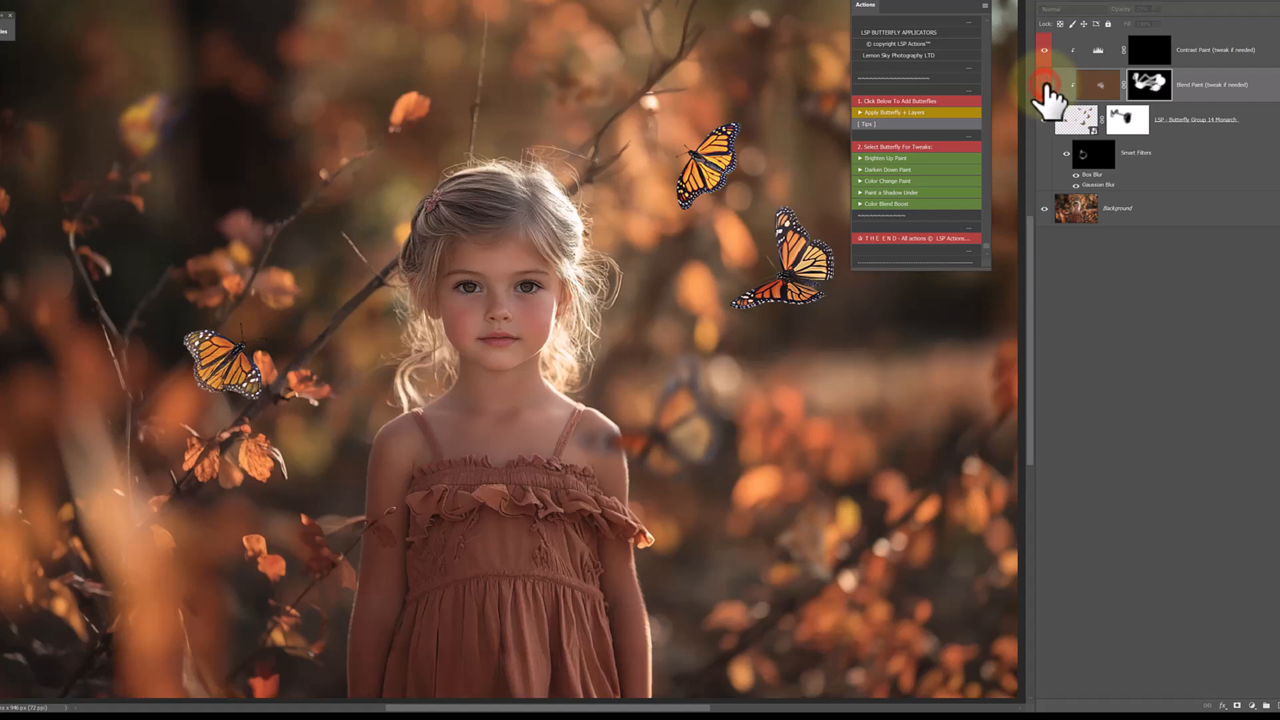
click(1045, 85)
click(1045, 86)
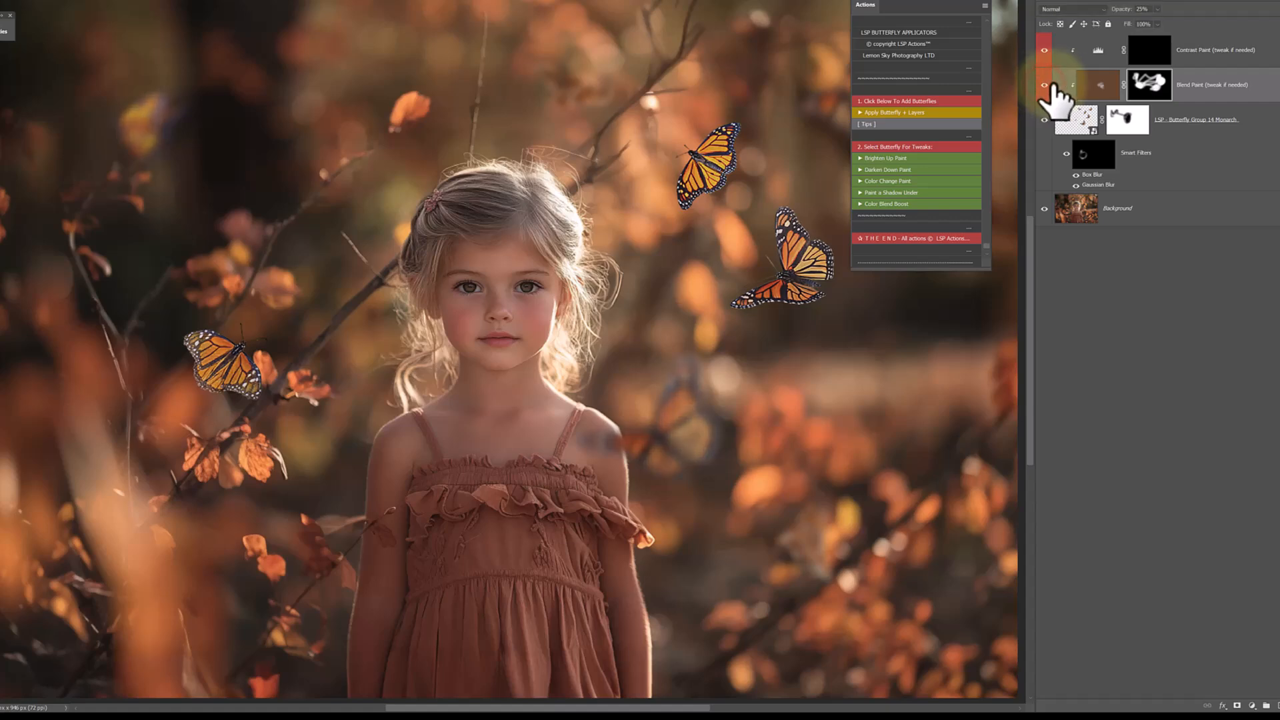
Paint white over the butterflies on the Contrast Paint layer's mask, and toggle the layer's visibility to compare
click(1148, 51)
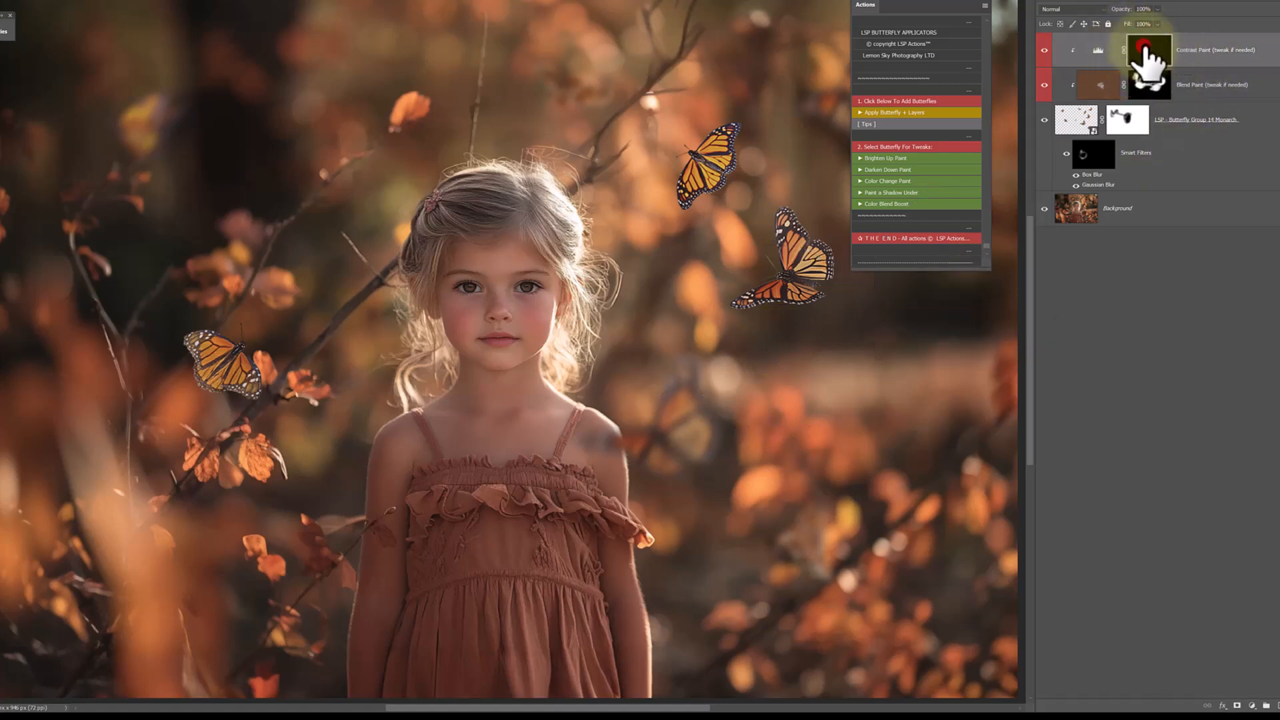
drag(760, 87, 646, 268)
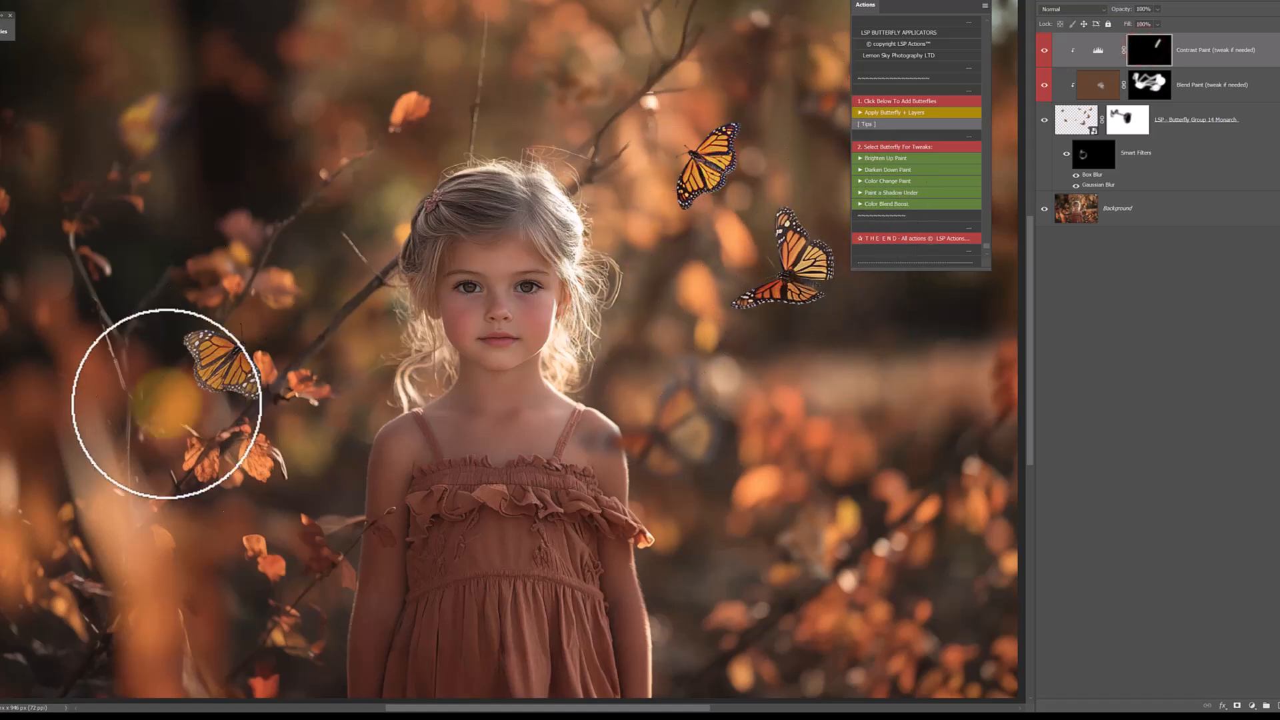
mouse_move(258, 347)
mouse_down()
mouse_move(160, 365)
mouse_move(680, 212)
mouse_move(708, 126)
mouse_up()
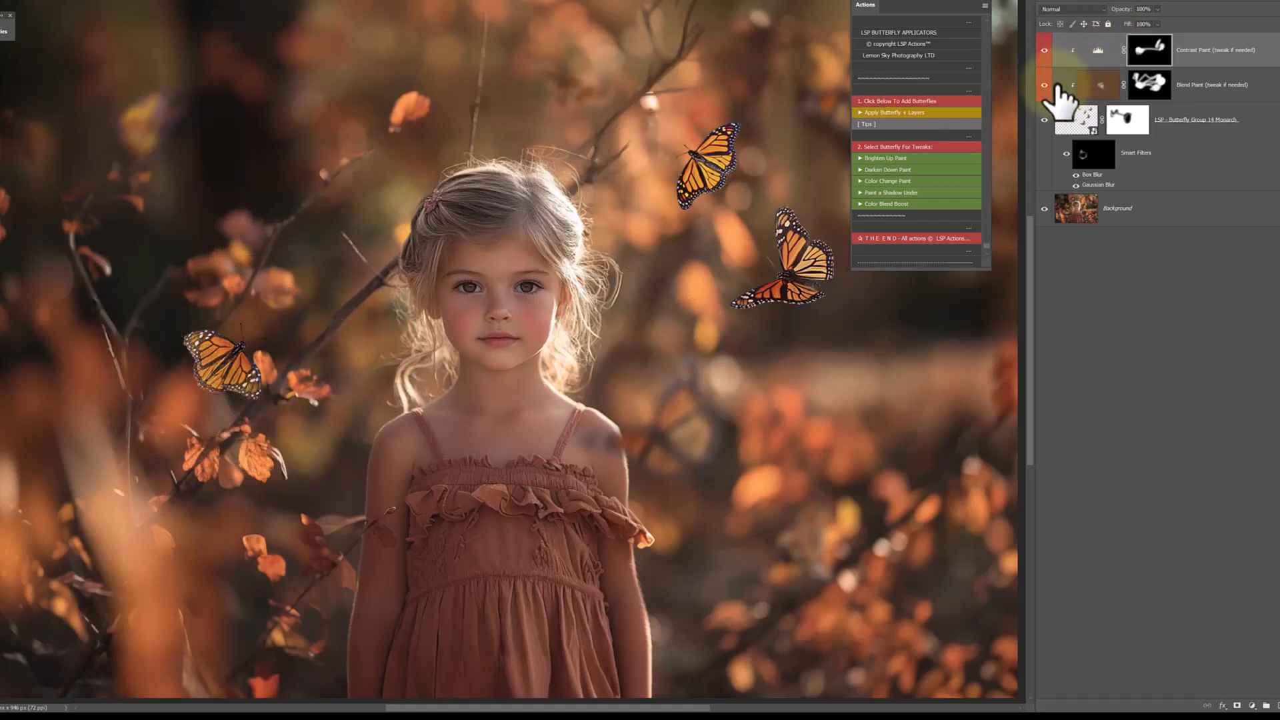
mouse_move(1043, 46)
mouse_down()
mouse_move(1036, 85)
mouse_move(1044, 48)
mouse_up()
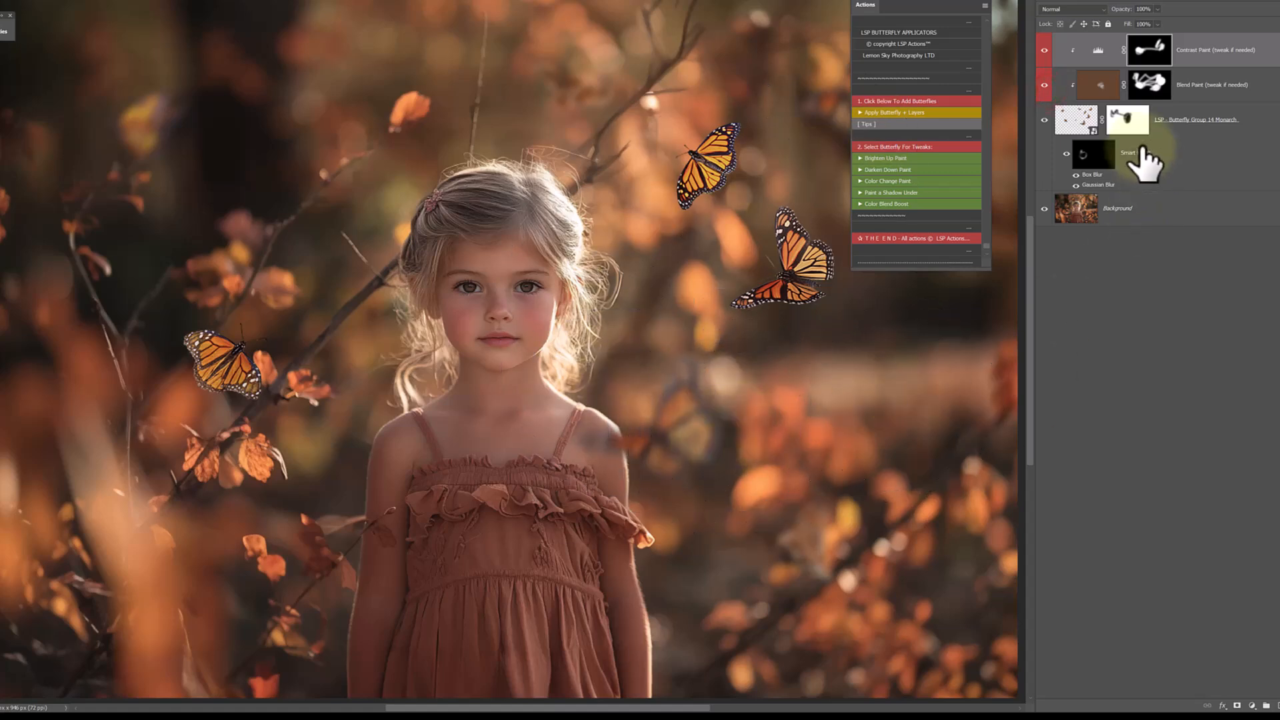
click(1070, 124)
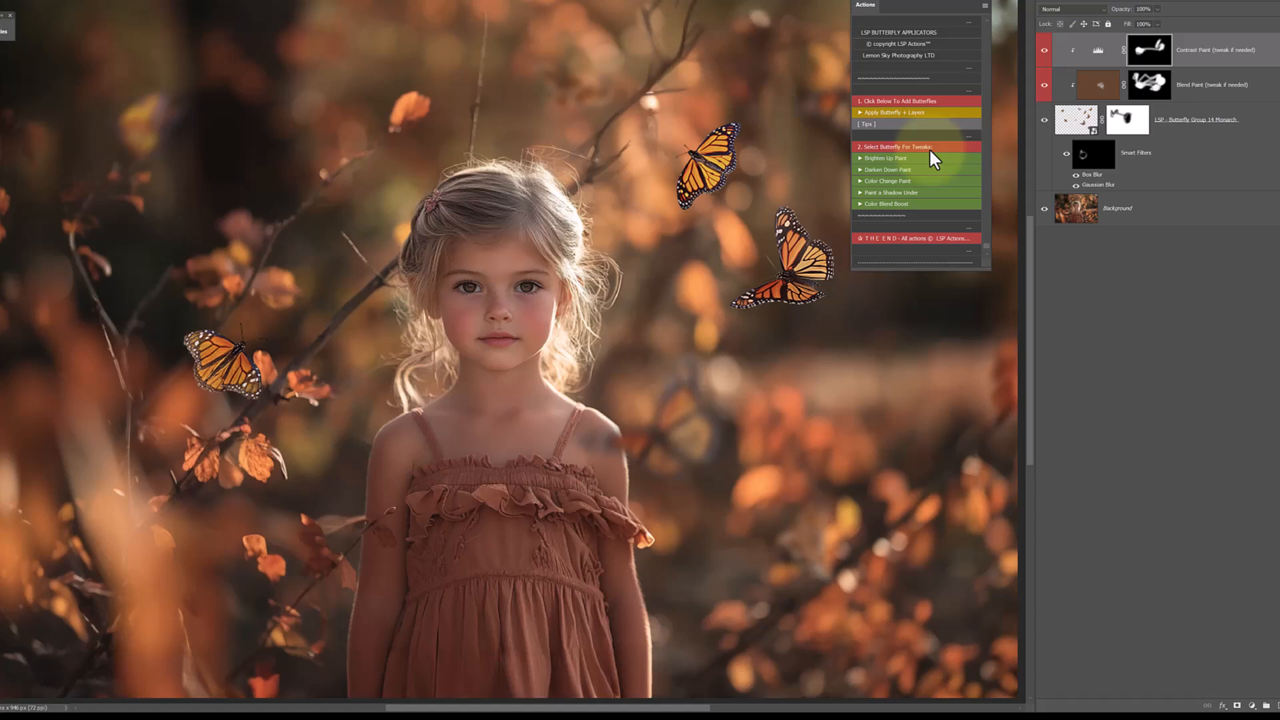
click(1064, 122)
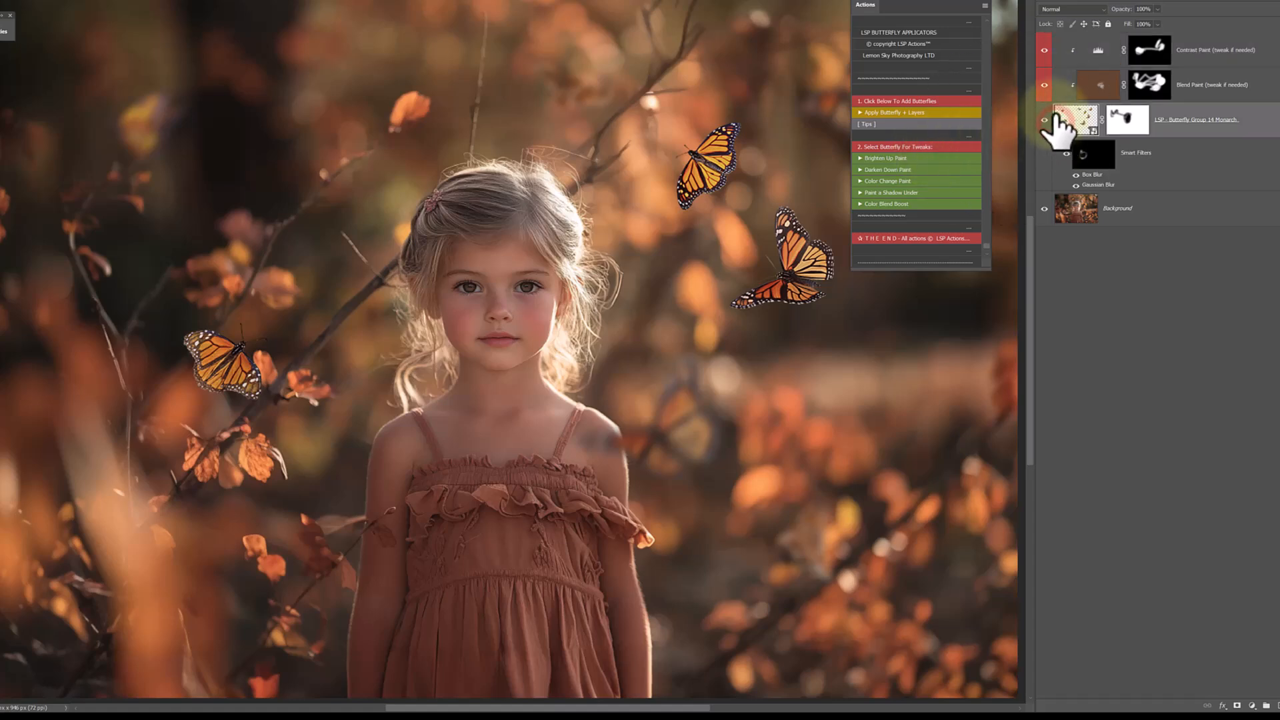
click(1200, 50)
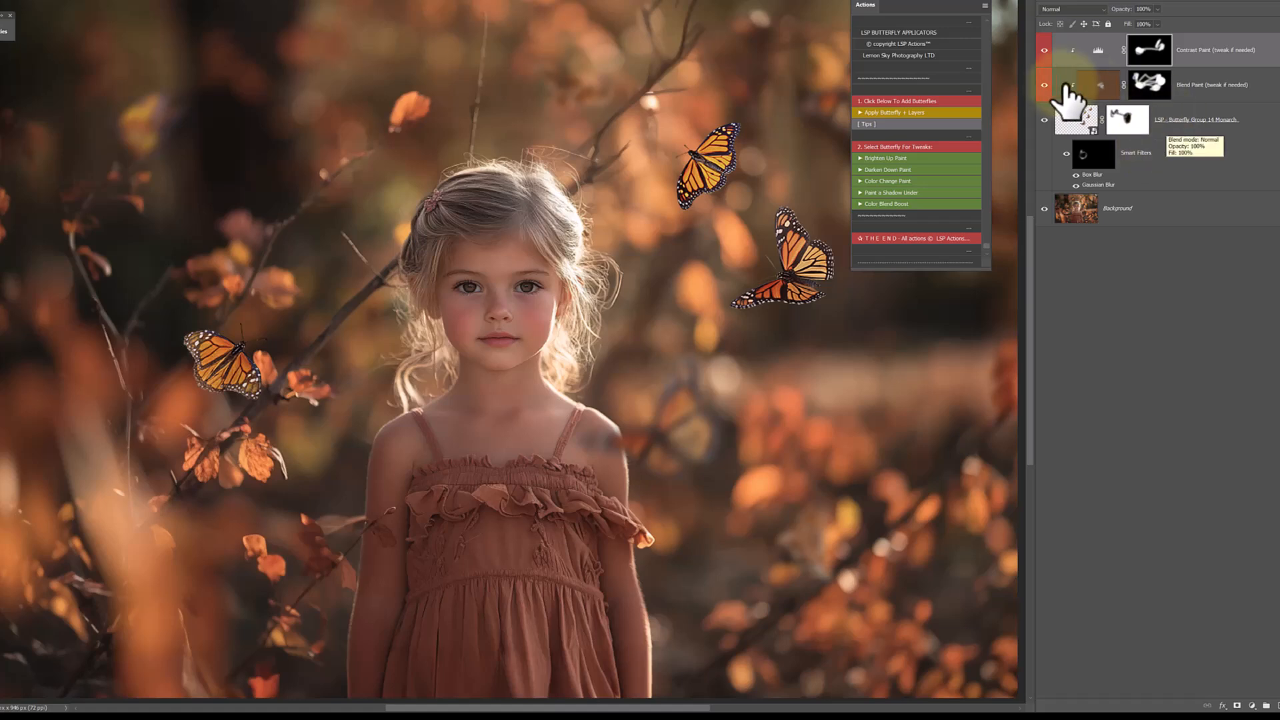
click(1065, 114)
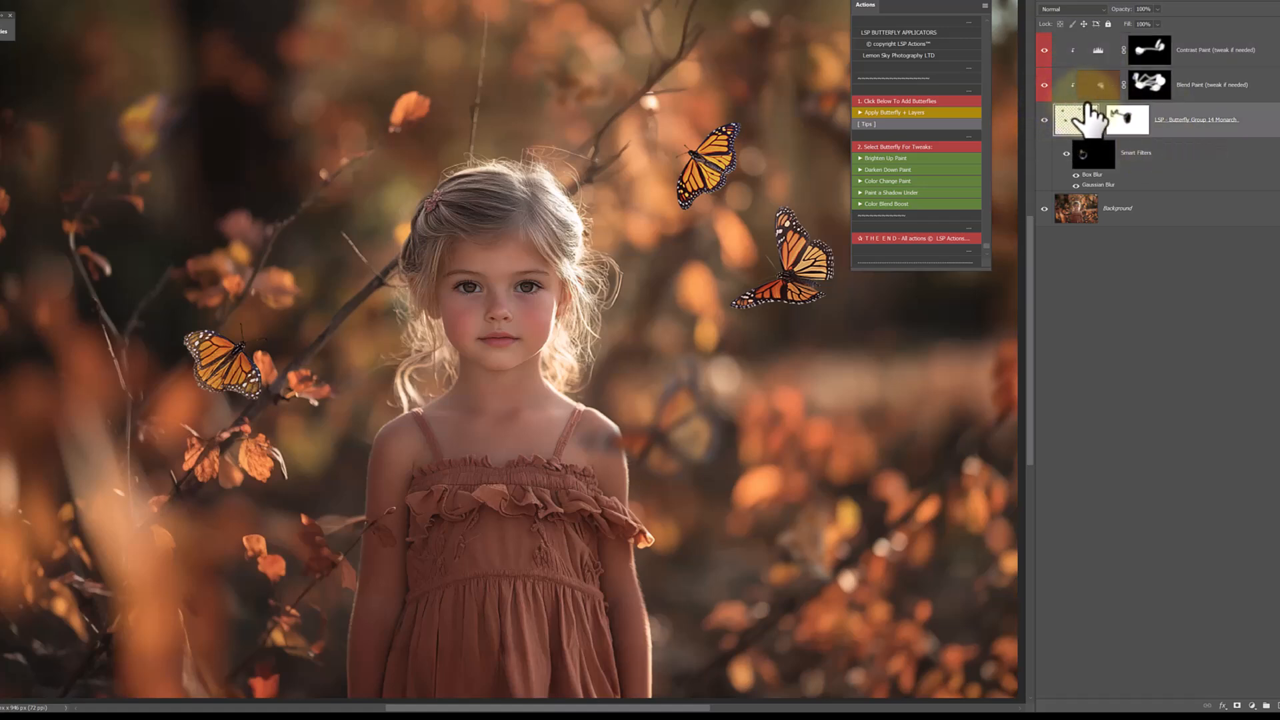
click(1070, 130)
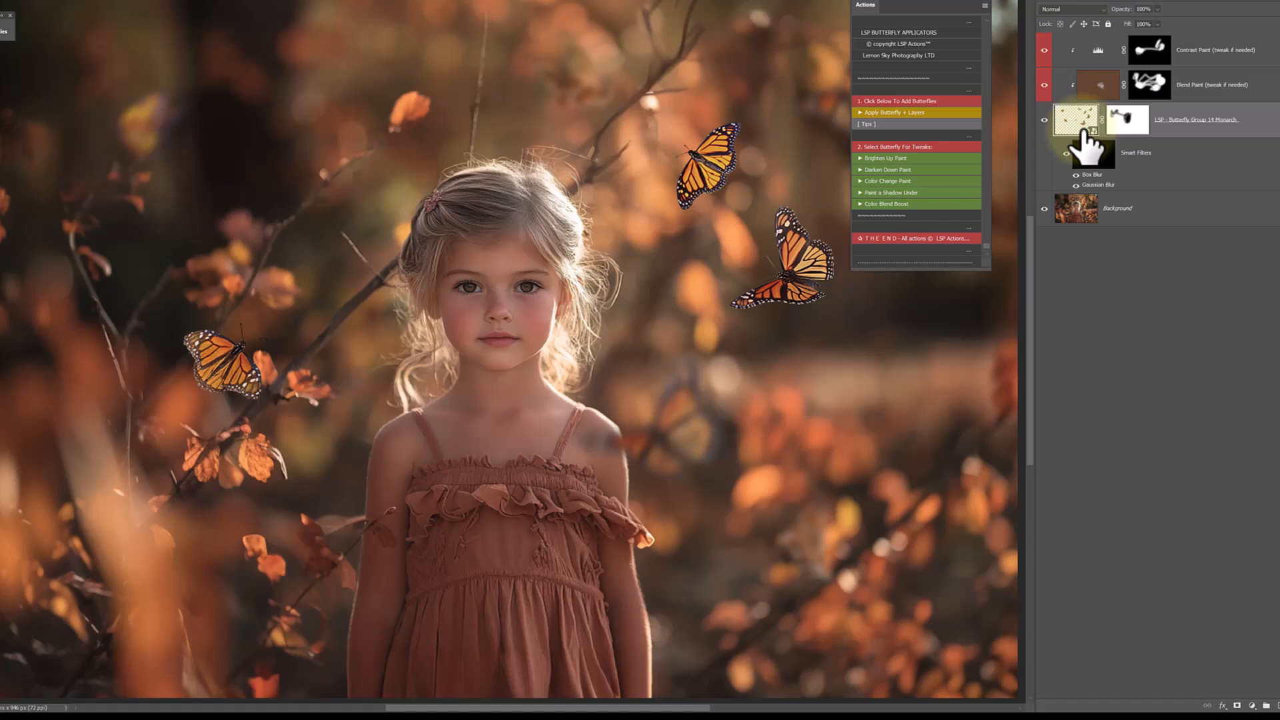
mouse_move(1205, 51)
mouse_down()
mouse_move(1203, 147)
mouse_move(1265, 623)
mouse_move(1262, 693)
mouse_move(1249, 41)
mouse_up()
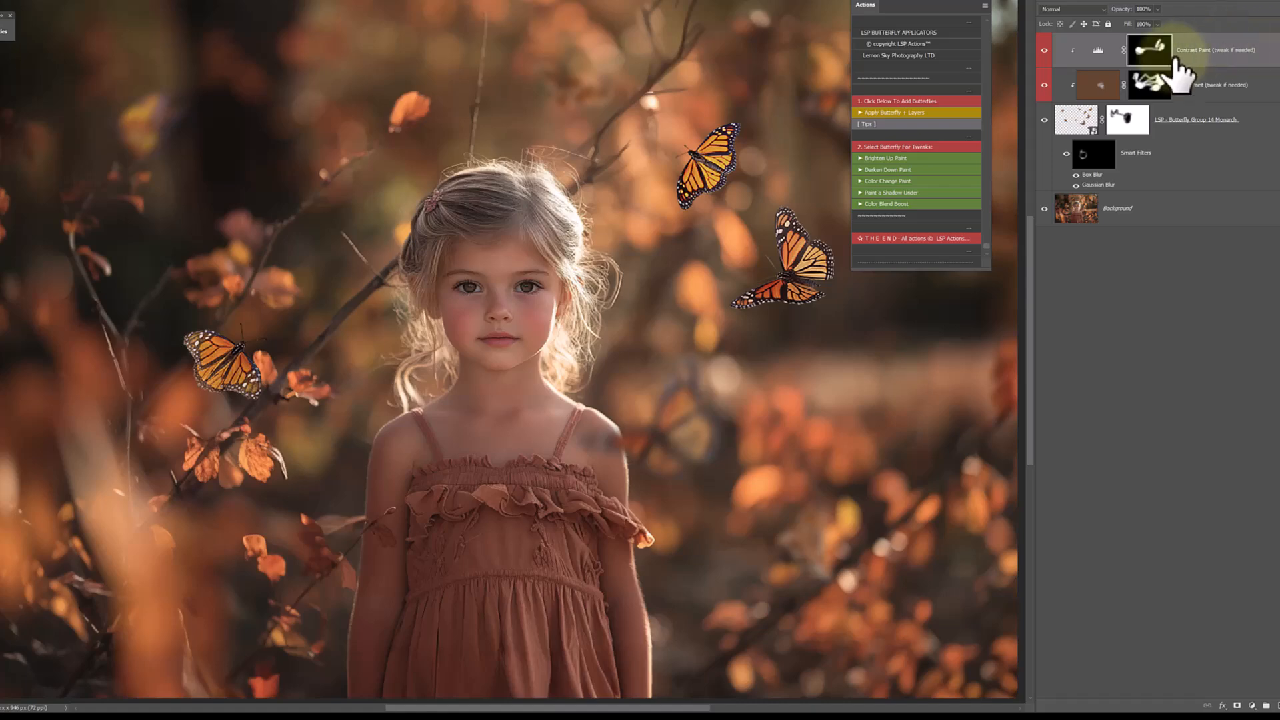
Run the Brighten Up Paint action on the Butterfly Group 14 Monarch layer and paint the brightening over the butterflies
click(1087, 123)
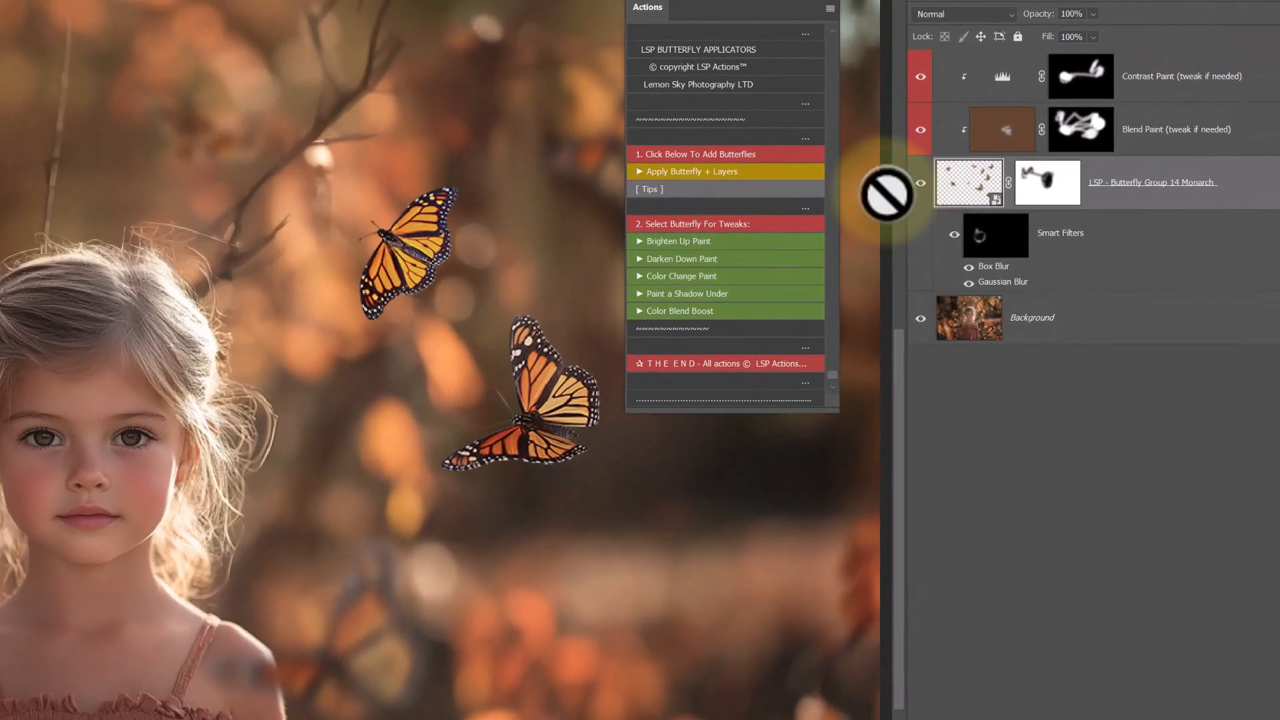
click(662, 241)
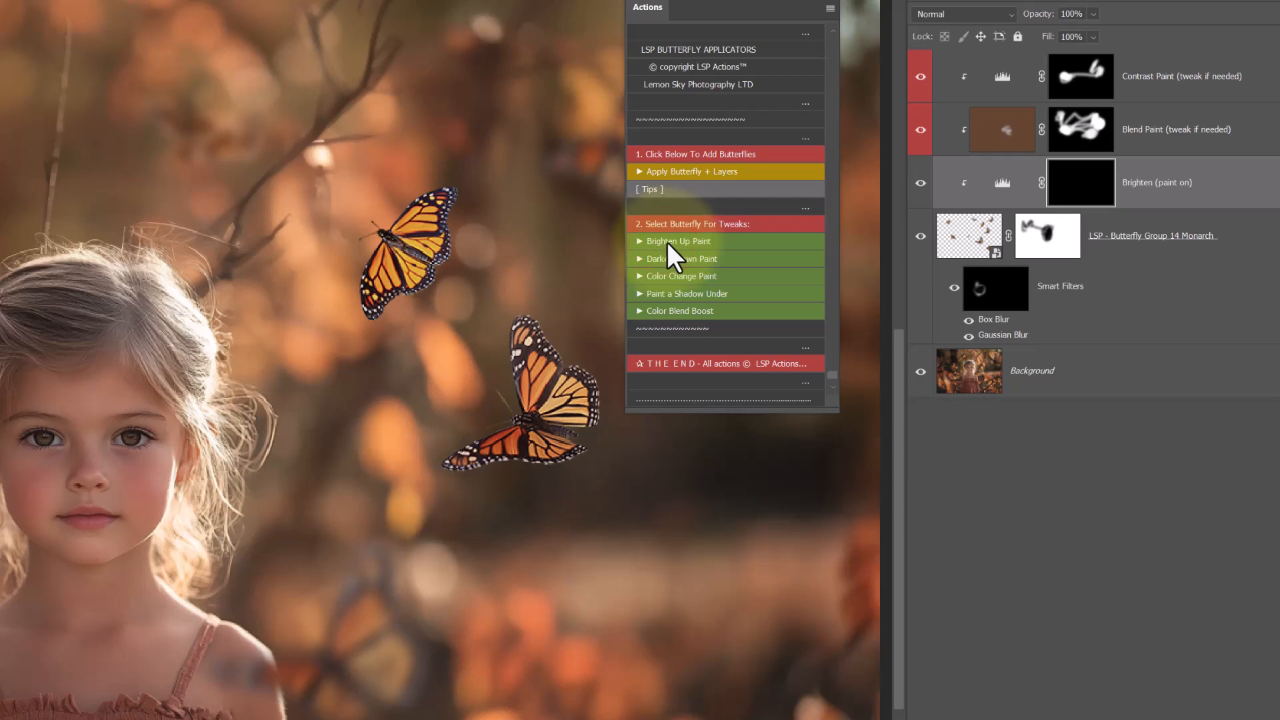
mouse_move(456, 189)
mouse_down()
mouse_move(426, 182)
mouse_move(454, 454)
mouse_up()
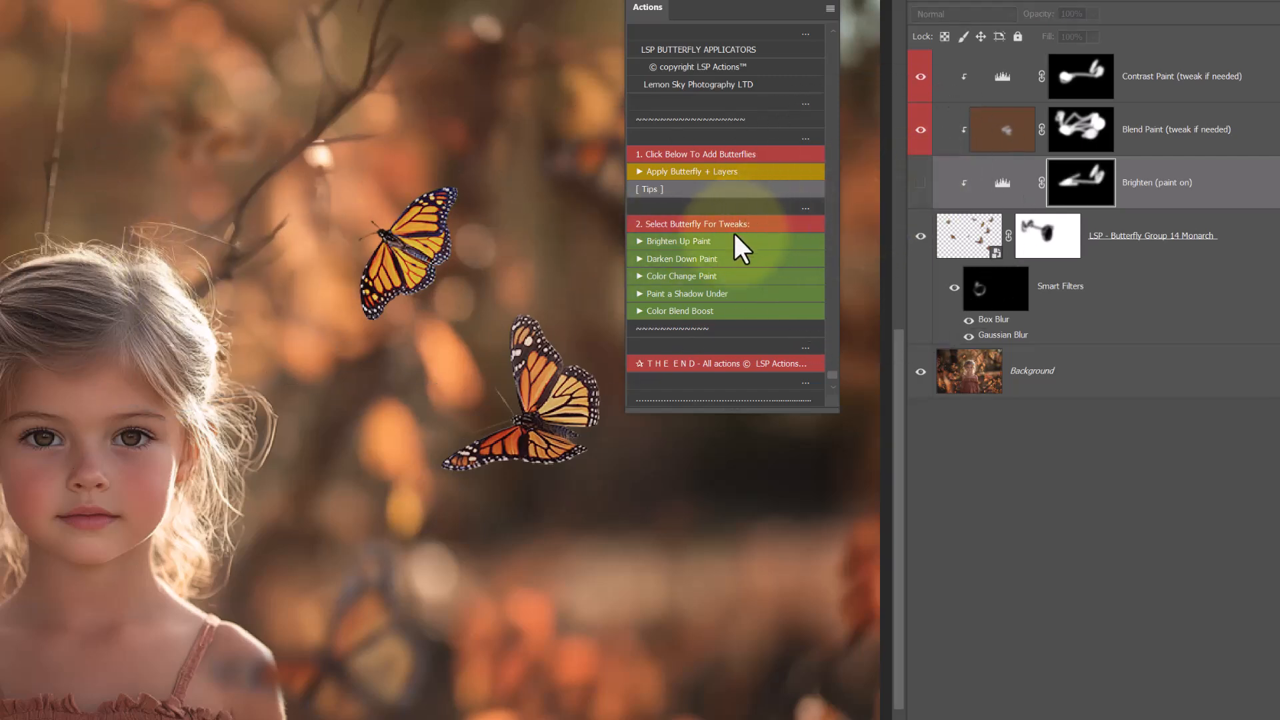
Run the Darken Down Paint action, paint the darkening over the butterflies, and hide the Darken layer
click(717, 257)
mouse_move(358, 198)
mouse_down()
mouse_move(469, 152)
mouse_move(447, 345)
mouse_move(384, 333)
mouse_move(428, 468)
mouse_move(520, 385)
mouse_move(462, 477)
mouse_move(478, 447)
mouse_up()
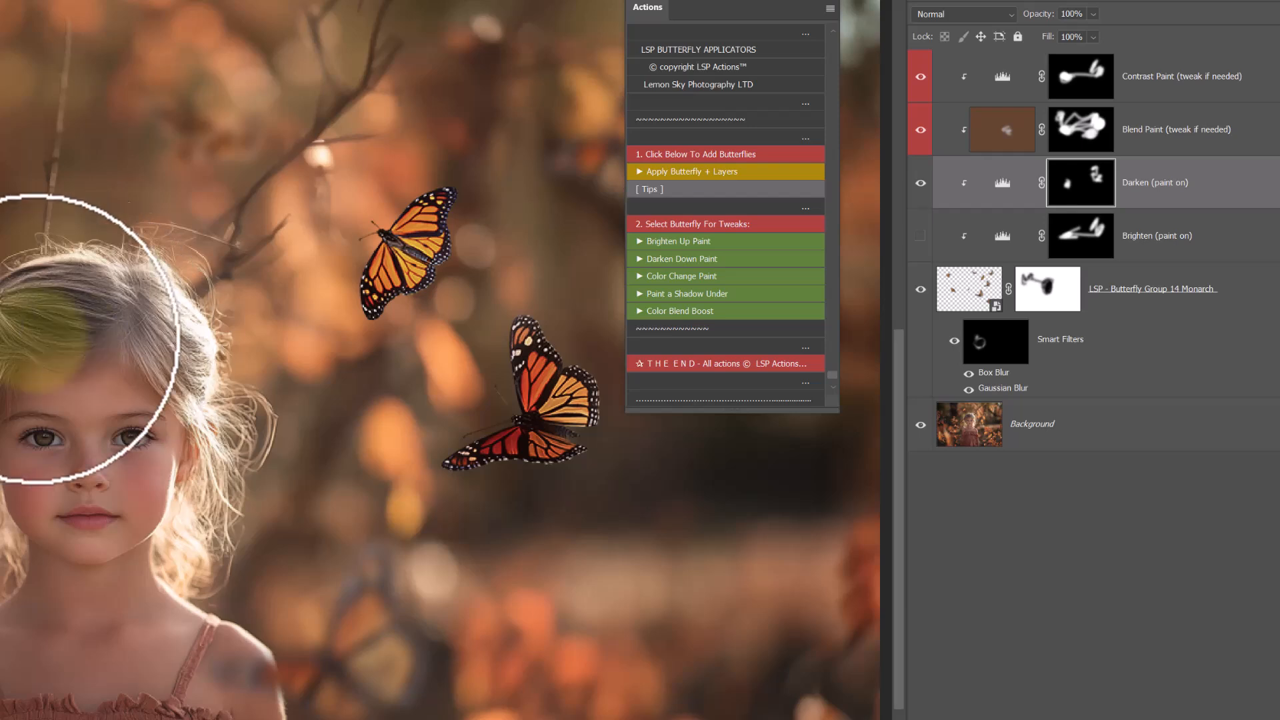
click(921, 183)
Run the Color Change Paint action and paint the colour change over the upper Monarch butterfly
click(685, 274)
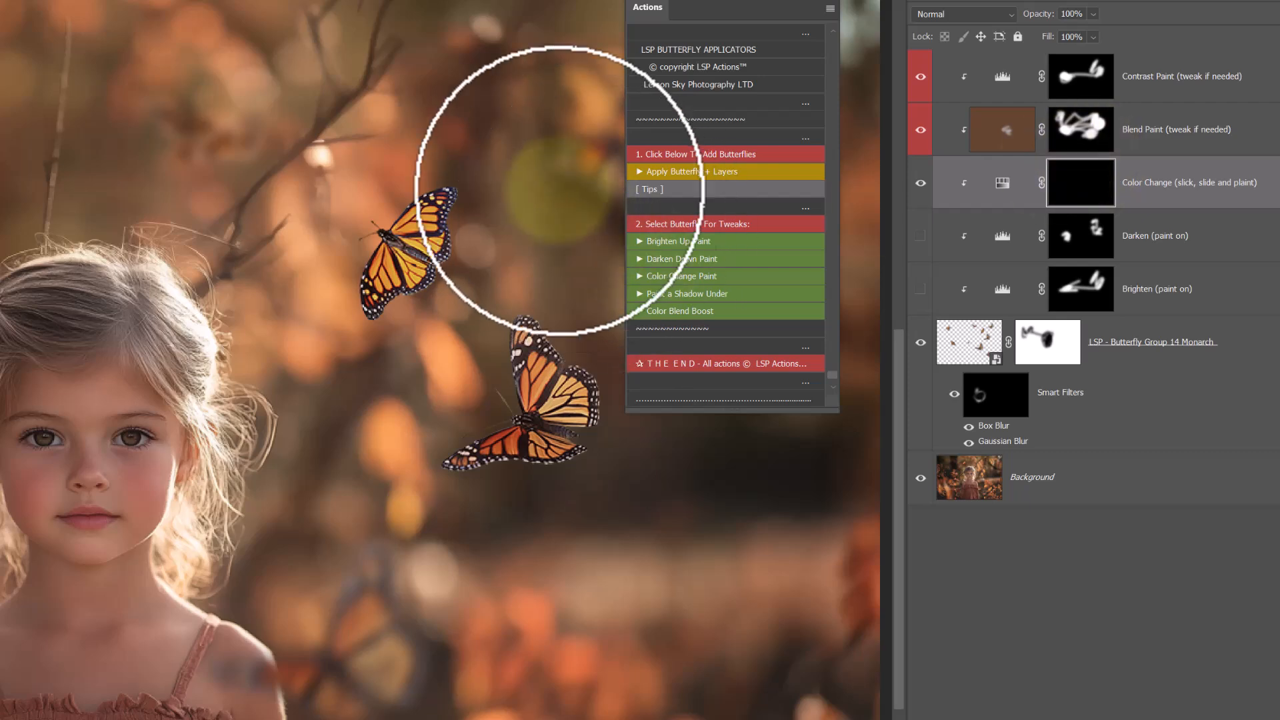
mouse_move(441, 214)
mouse_down()
mouse_move(434, 206)
mouse_move(466, 222)
mouse_move(426, 206)
mouse_up()
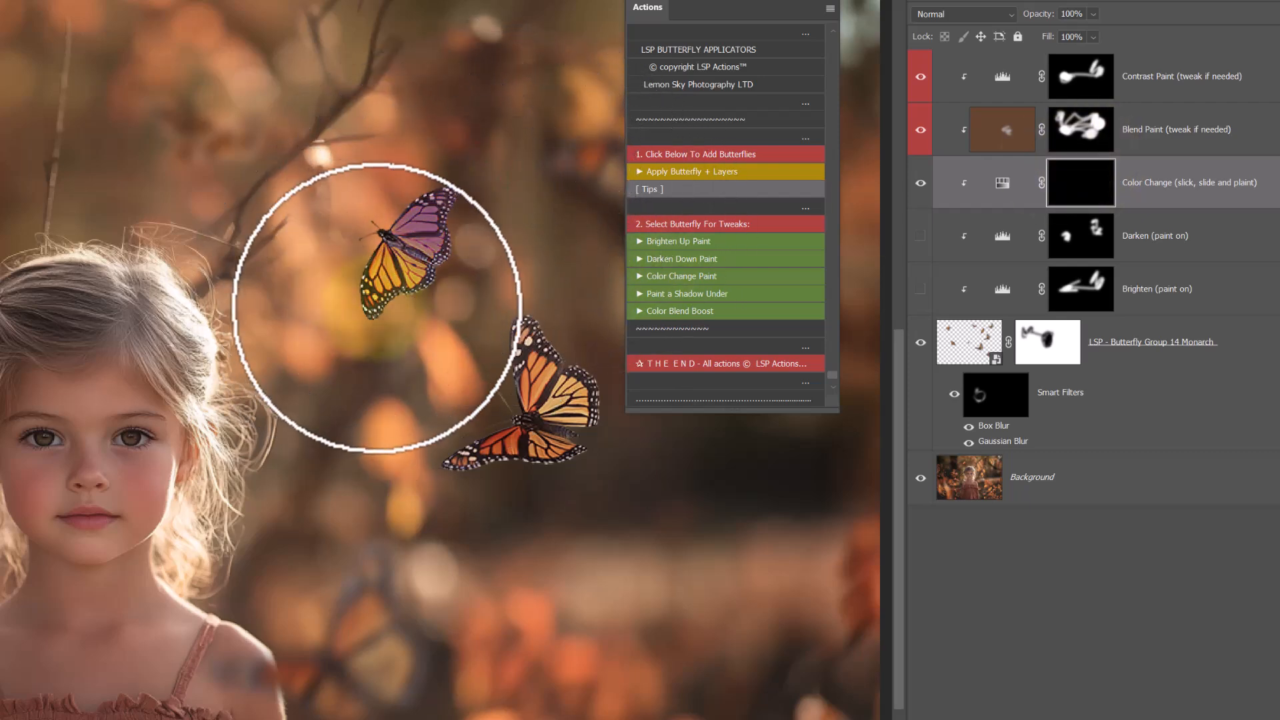
drag(349, 274, 429, 331)
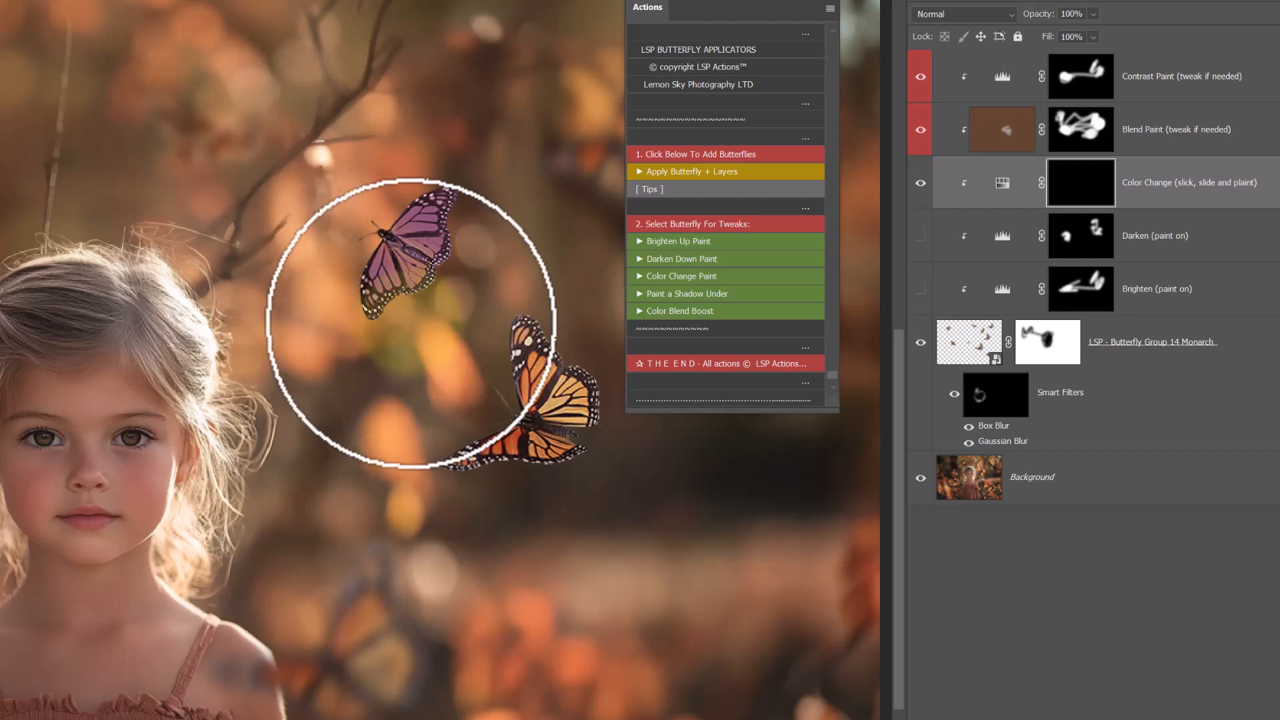
click(517, 130)
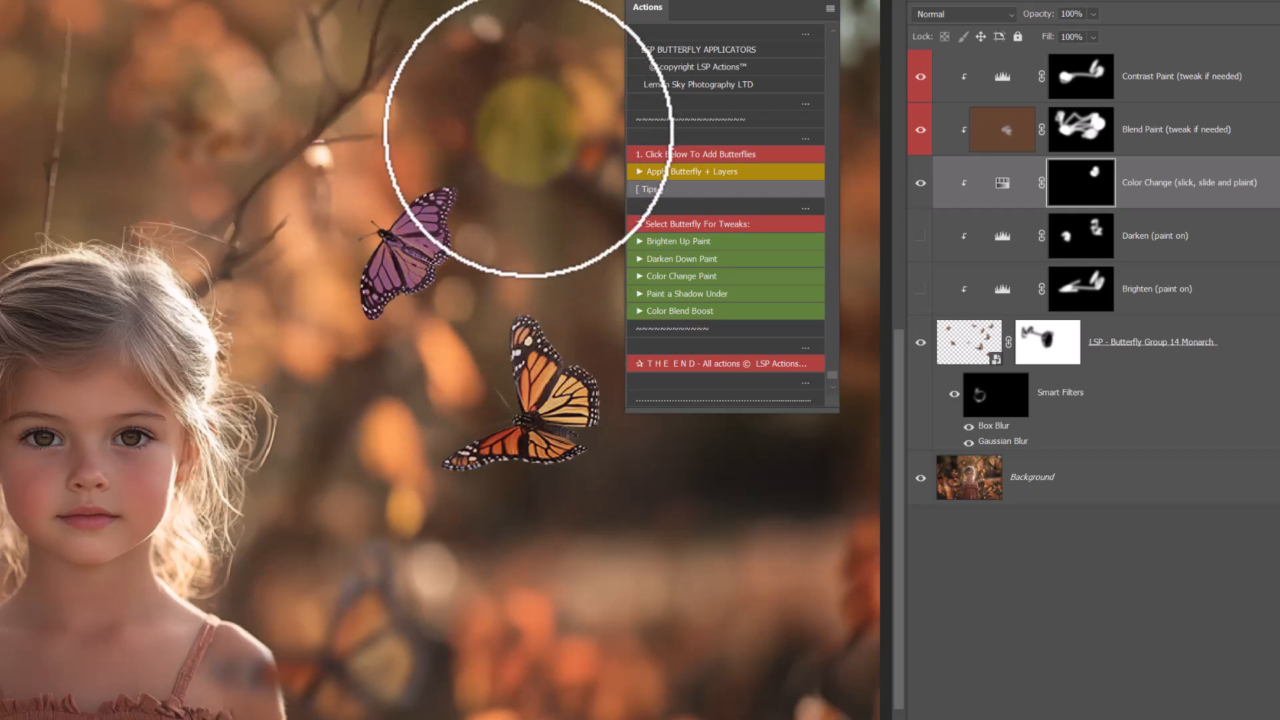
In the Color Change layer's Hue/Saturation settings, recolour the butterfly with Hue 260 and Saturation about 35
click(1000, 186)
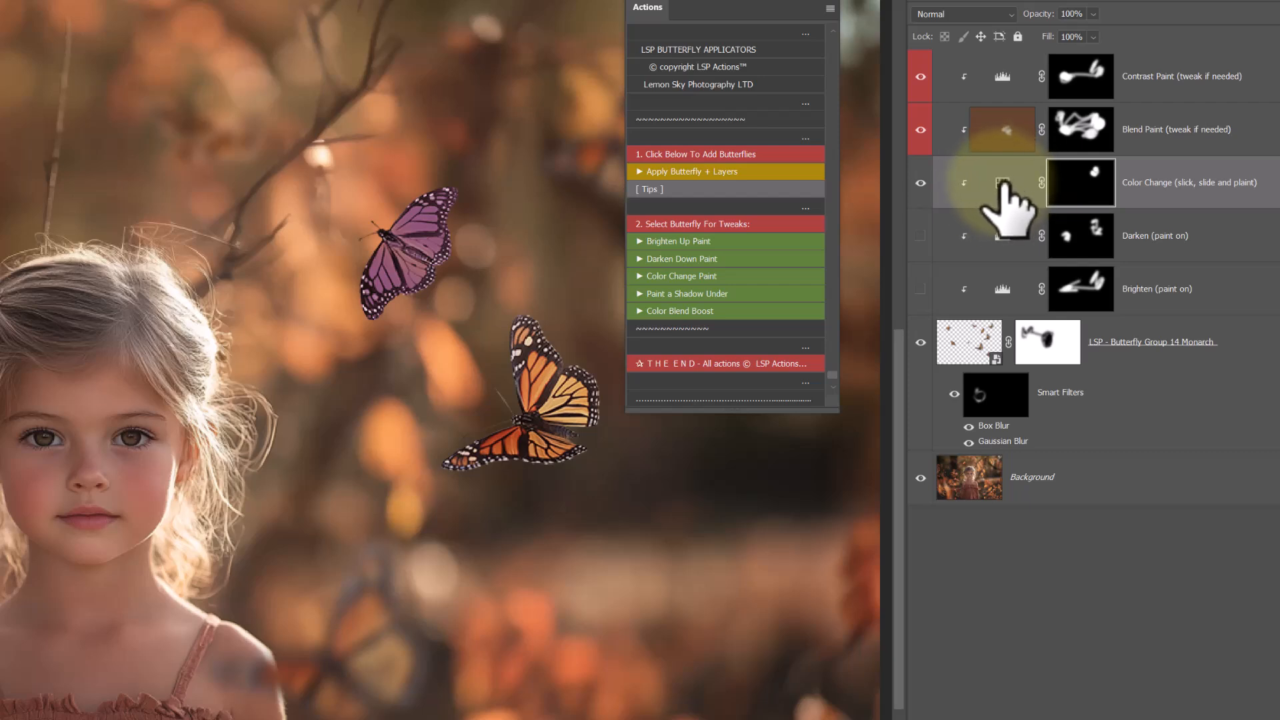
double_click(1001, 184)
drag(4, 84, 1063, 1)
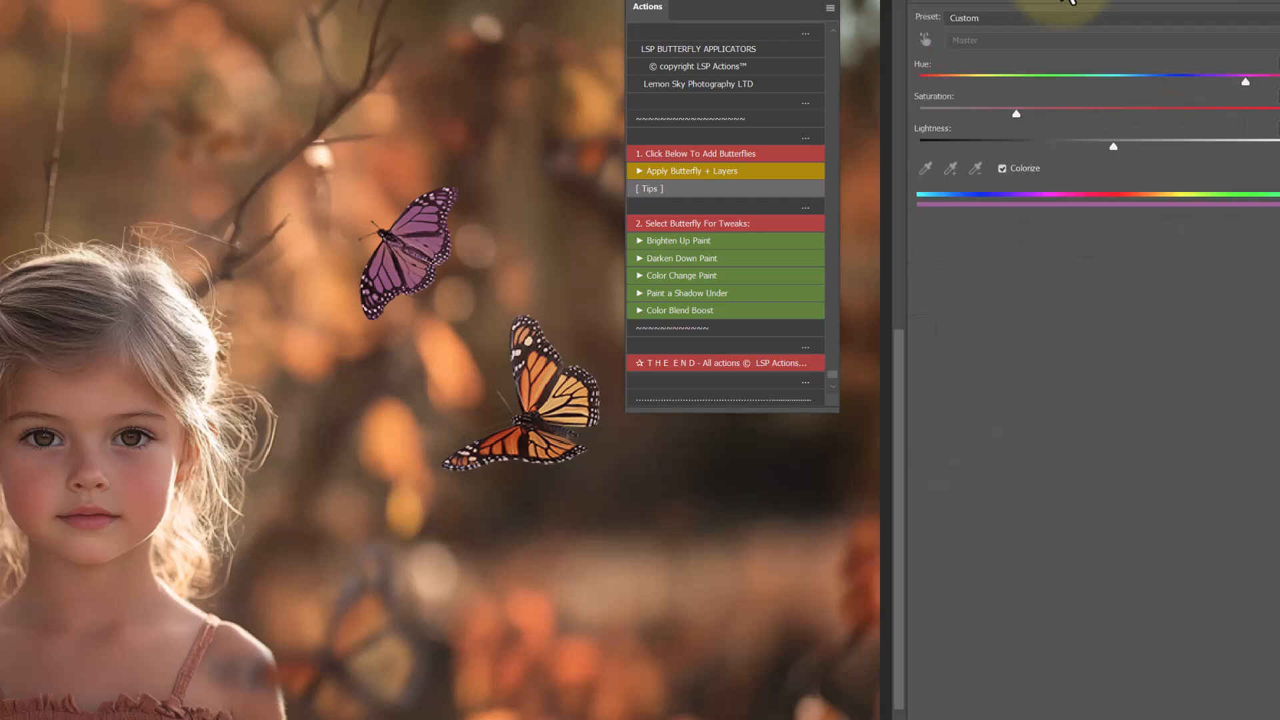
drag(941, 70, 426, 438)
click(934, 1)
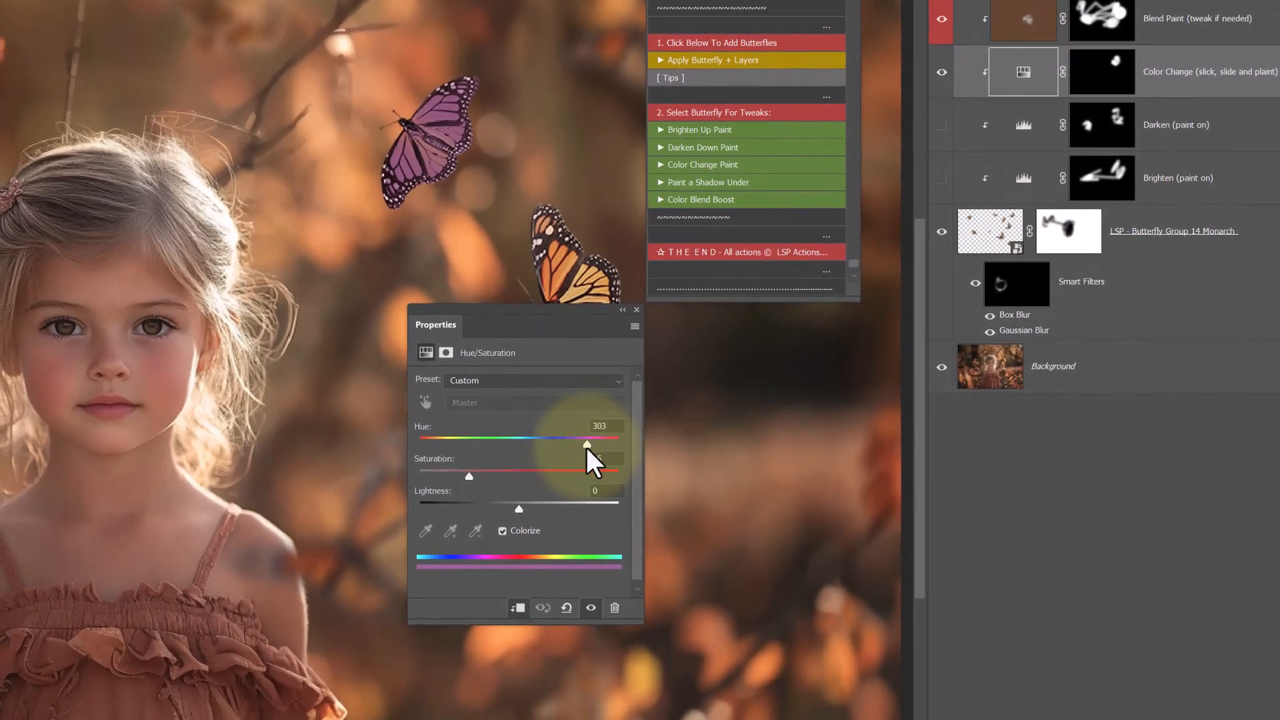
drag(586, 445, 510, 445)
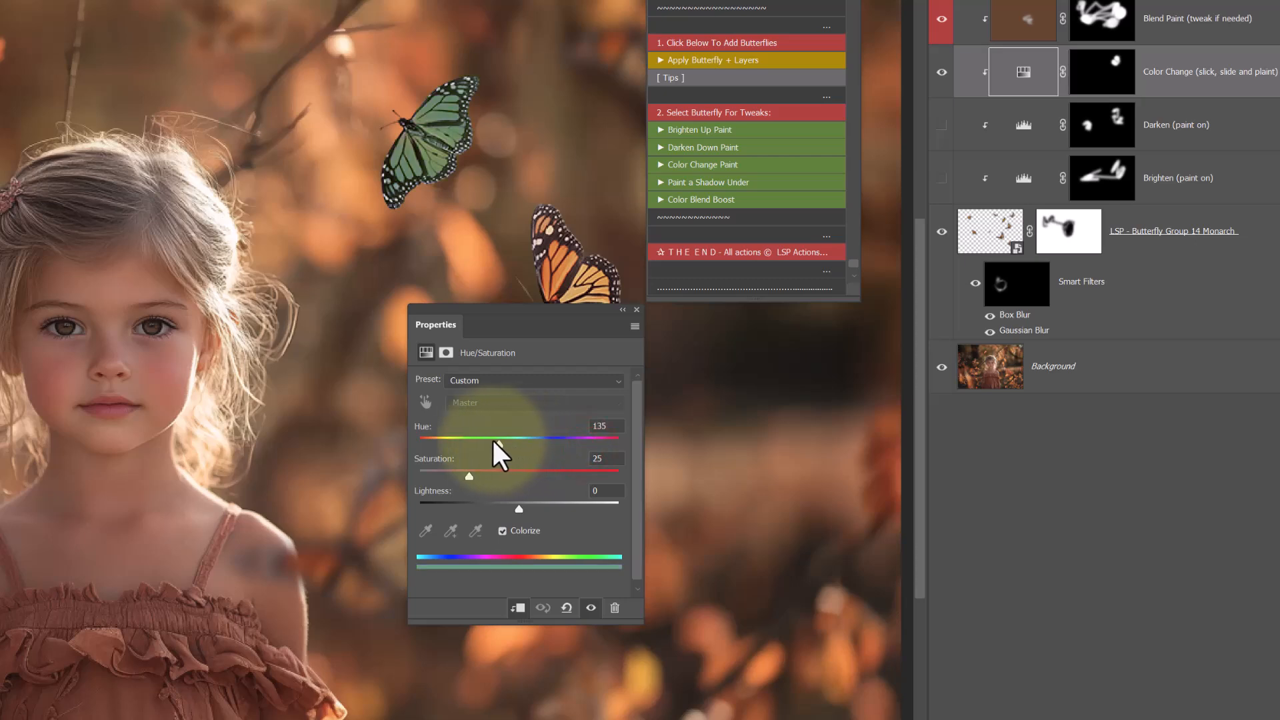
drag(452, 440, 563, 436)
mouse_move(468, 478)
mouse_down()
mouse_move(606, 480)
mouse_move(509, 488)
mouse_move(467, 473)
mouse_up()
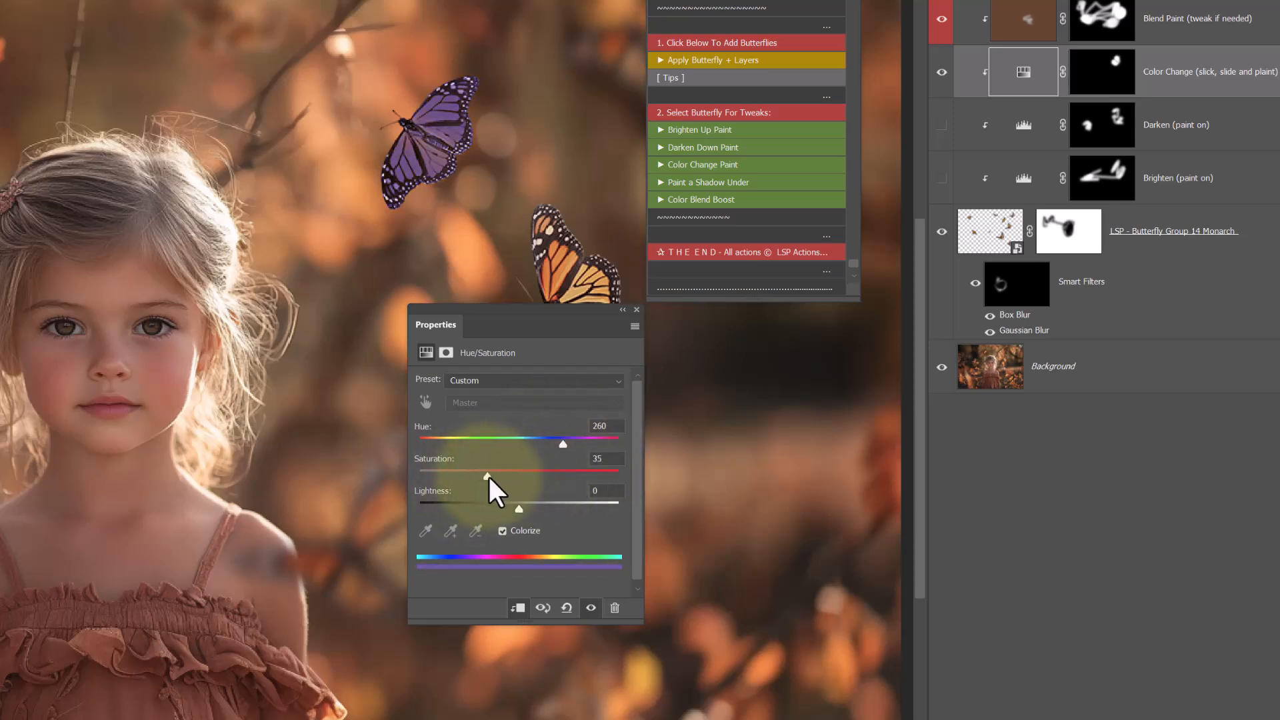
click(623, 309)
Paint the colour change away from the middle of the butterfly's wings on the layer mask with a 37 px soft brush
click(1085, 94)
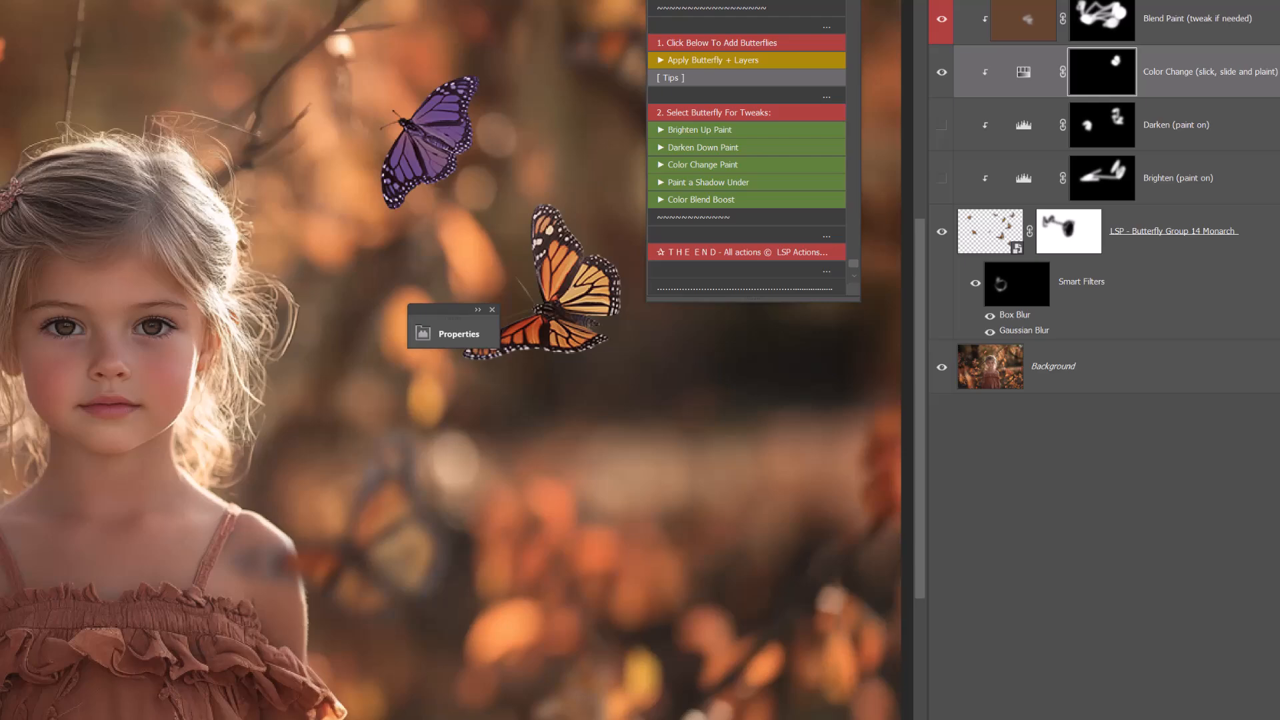
right_click(372, 249)
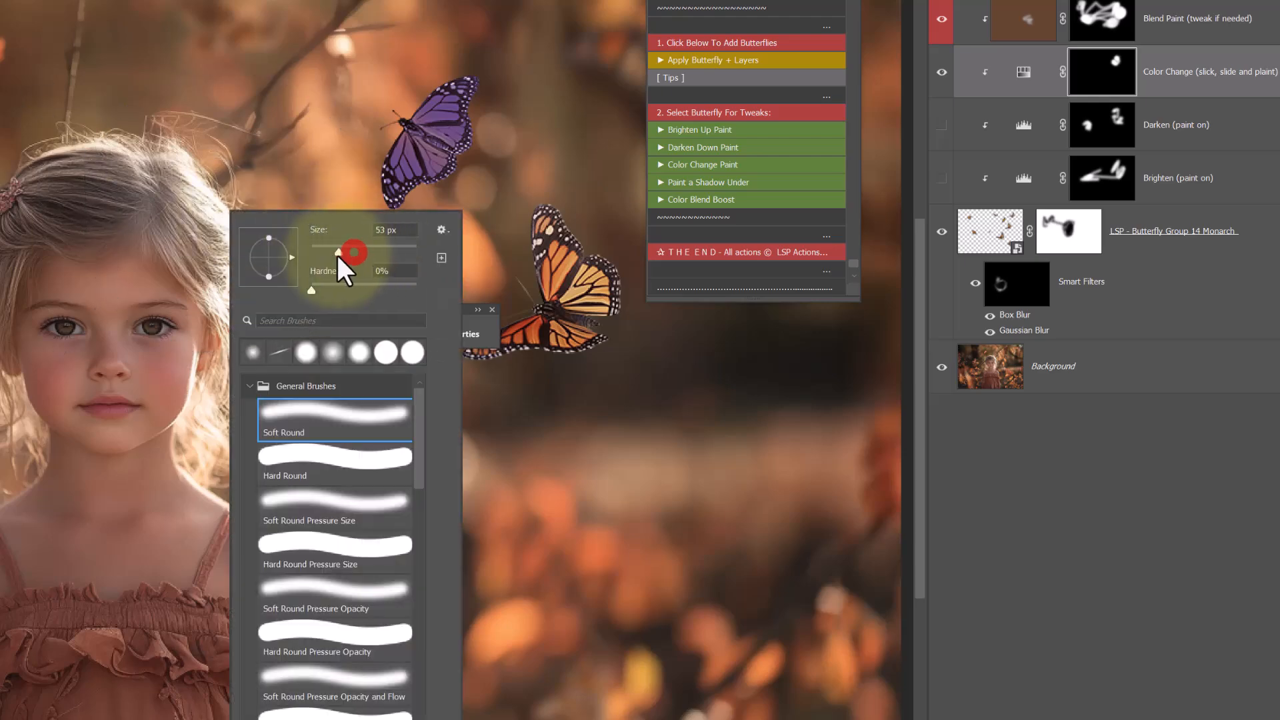
drag(338, 255, 326, 255)
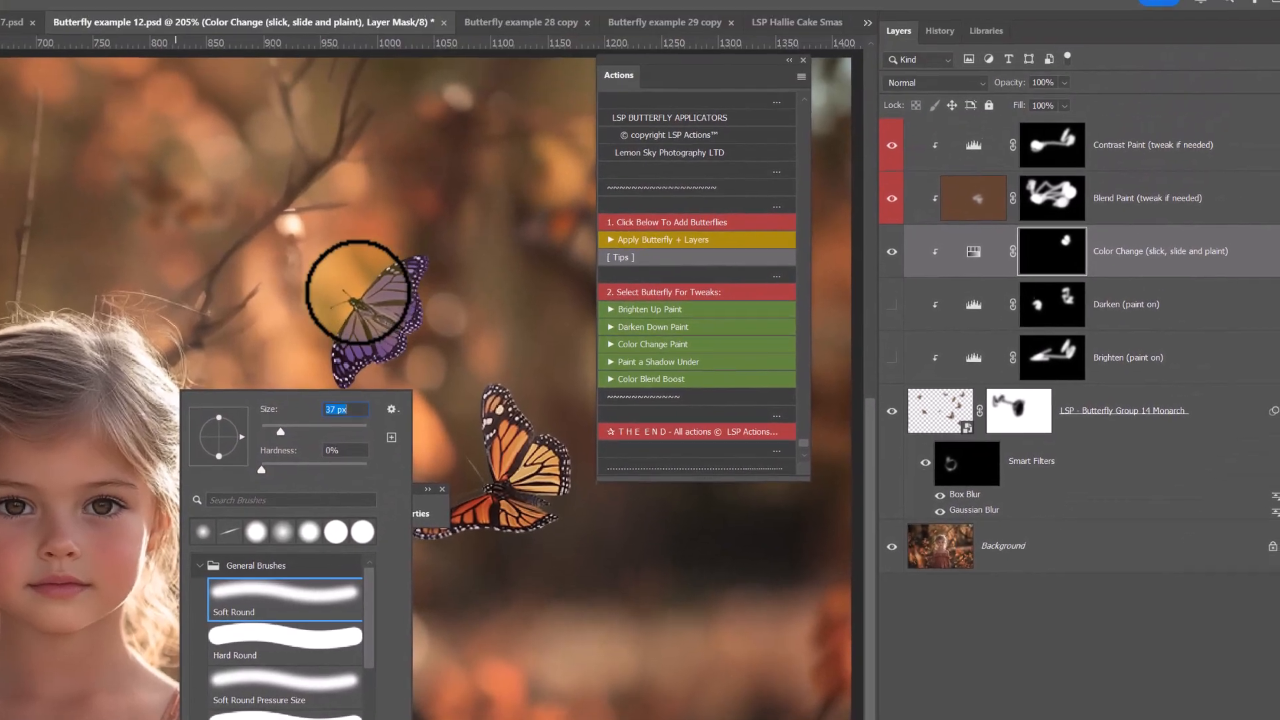
drag(399, 112, 406, 151)
mouse_move(353, 340)
mouse_down()
mouse_move(376, 328)
mouse_move(407, 344)
mouse_move(366, 320)
mouse_move(337, 329)
mouse_move(370, 323)
mouse_move(370, 310)
mouse_move(400, 324)
mouse_move(388, 303)
mouse_move(375, 314)
mouse_move(383, 329)
mouse_move(354, 348)
mouse_move(375, 356)
mouse_move(349, 355)
mouse_move(368, 319)
mouse_move(394, 345)
mouse_up()
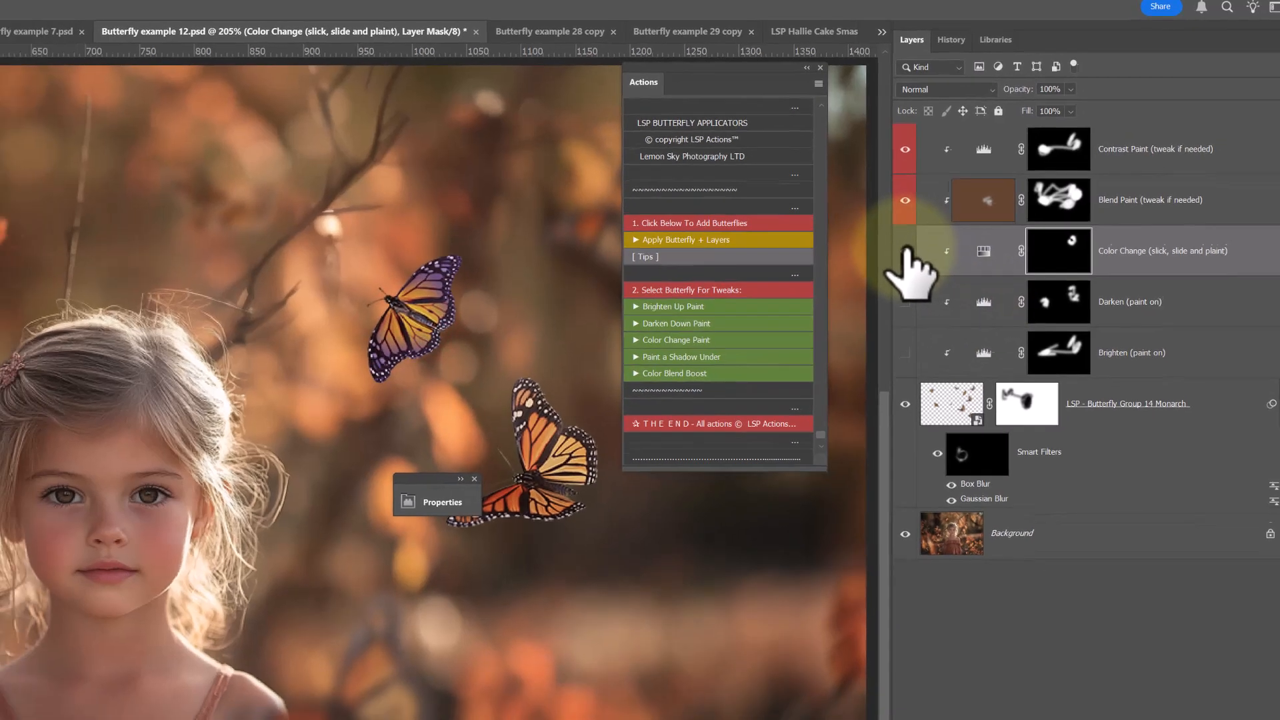
Toggle the Color Change layer off and on to compare the butterfly with and without the recoloured wing edges
click(888, 262)
click(1016, 176)
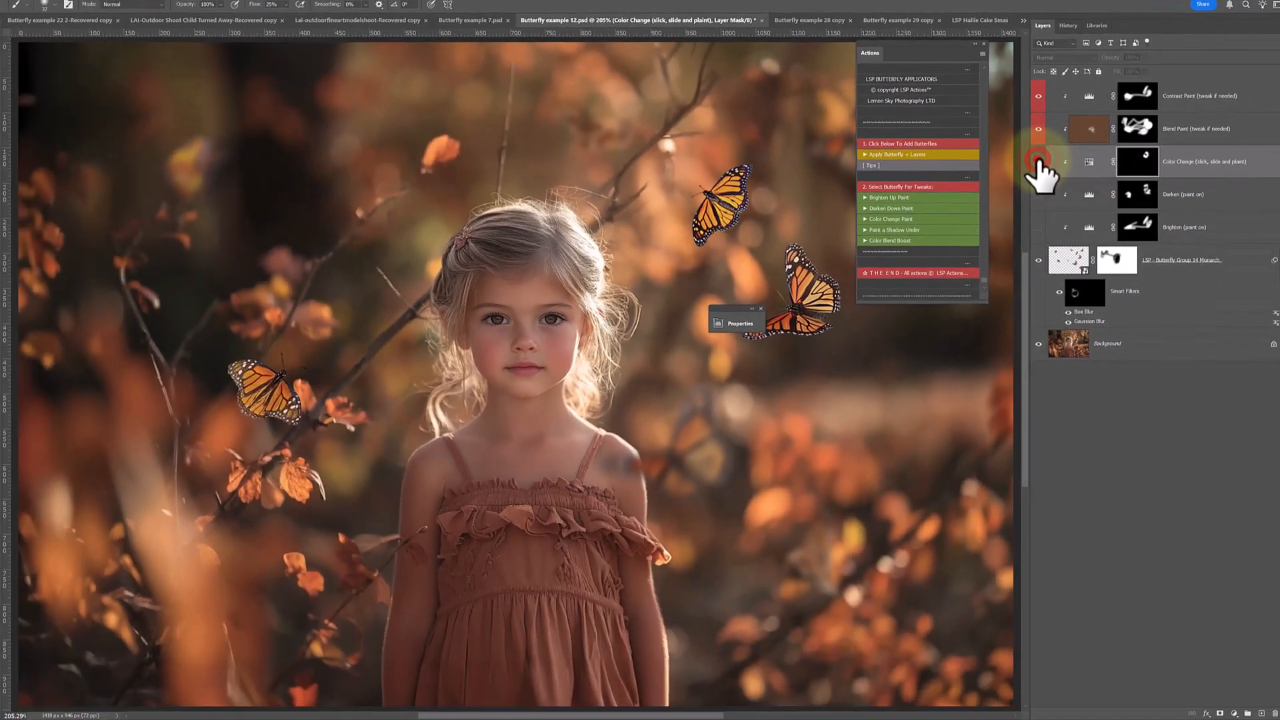
click(1037, 162)
Move the collapsed Properties panel clear of the butterflies and shift the Color Change layer's Hue to about 311
drag(741, 313, 68, 61)
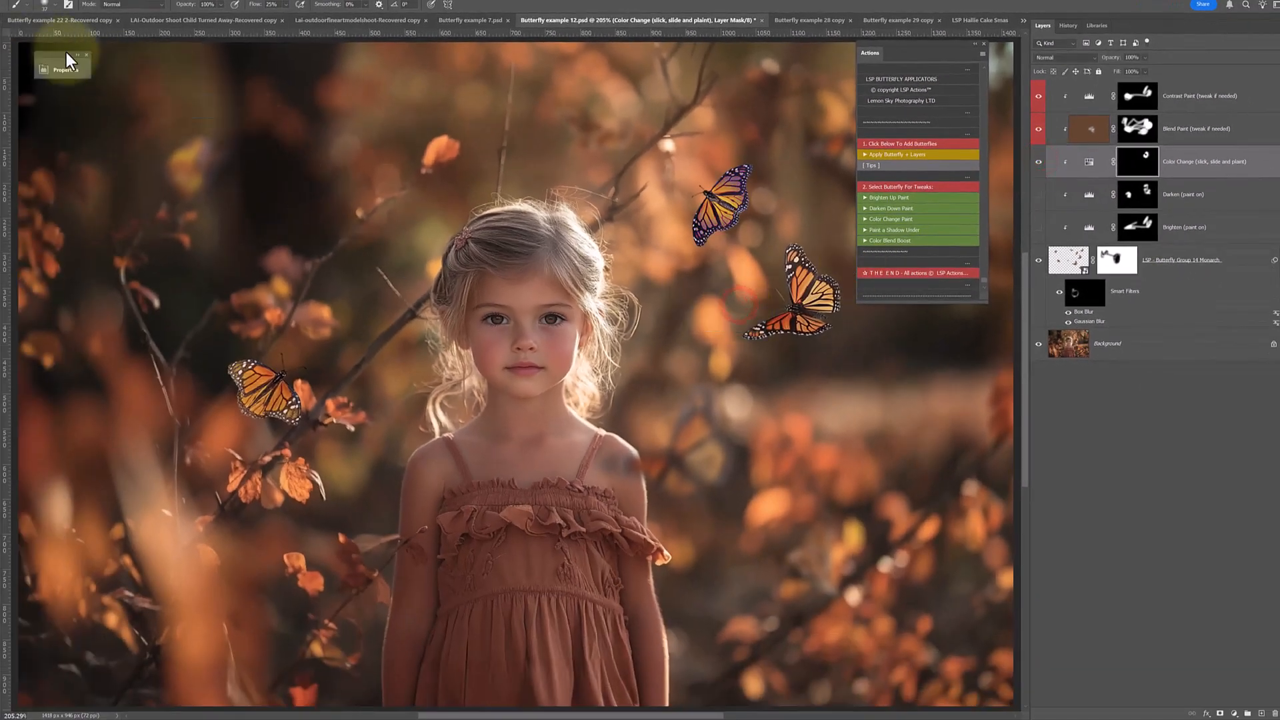
double_click(1087, 162)
drag(190, 138, 209, 141)
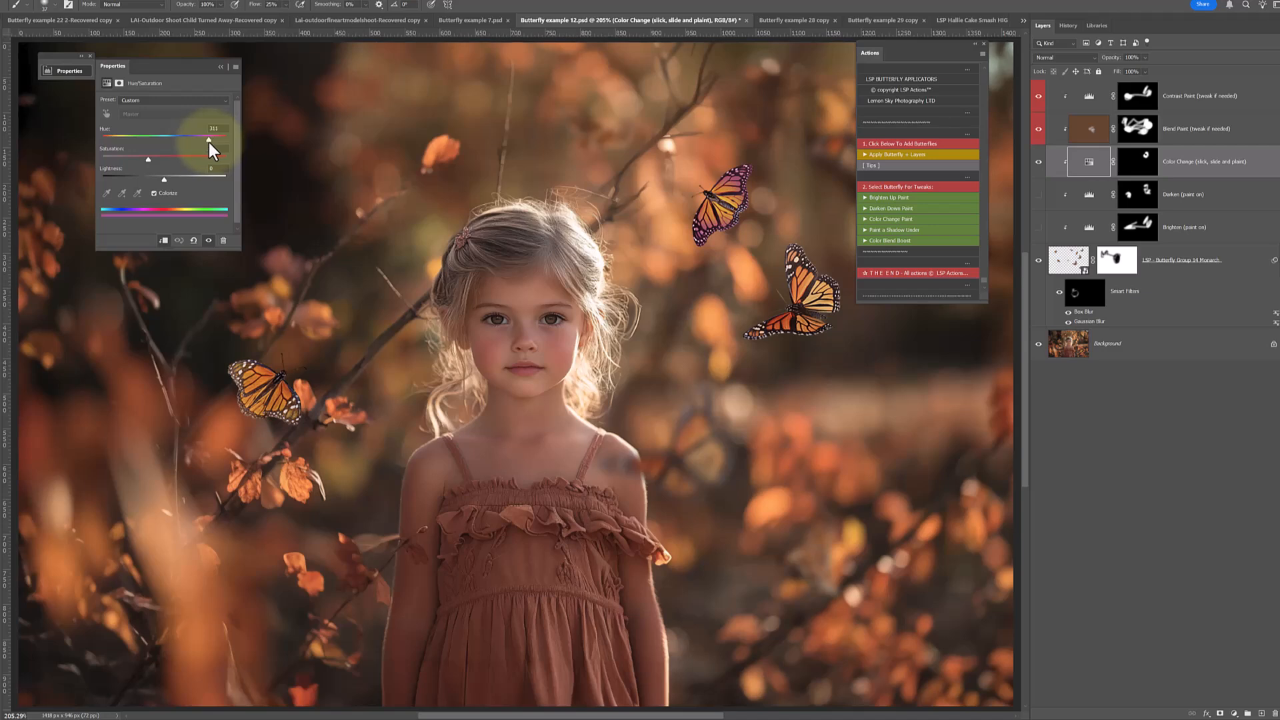
click(222, 66)
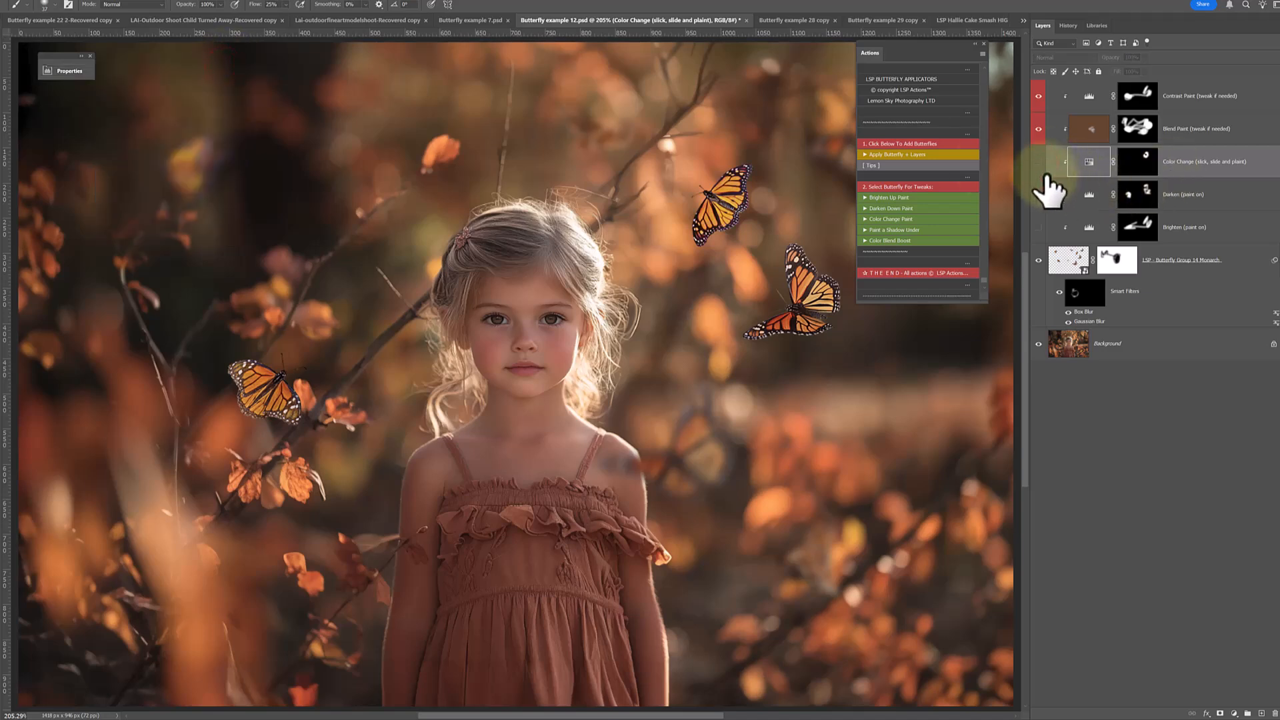
Run the Color Blend Boost action on the Butterfly Group 14 Monarch layer, continuing past the clipping mask message
click(1060, 262)
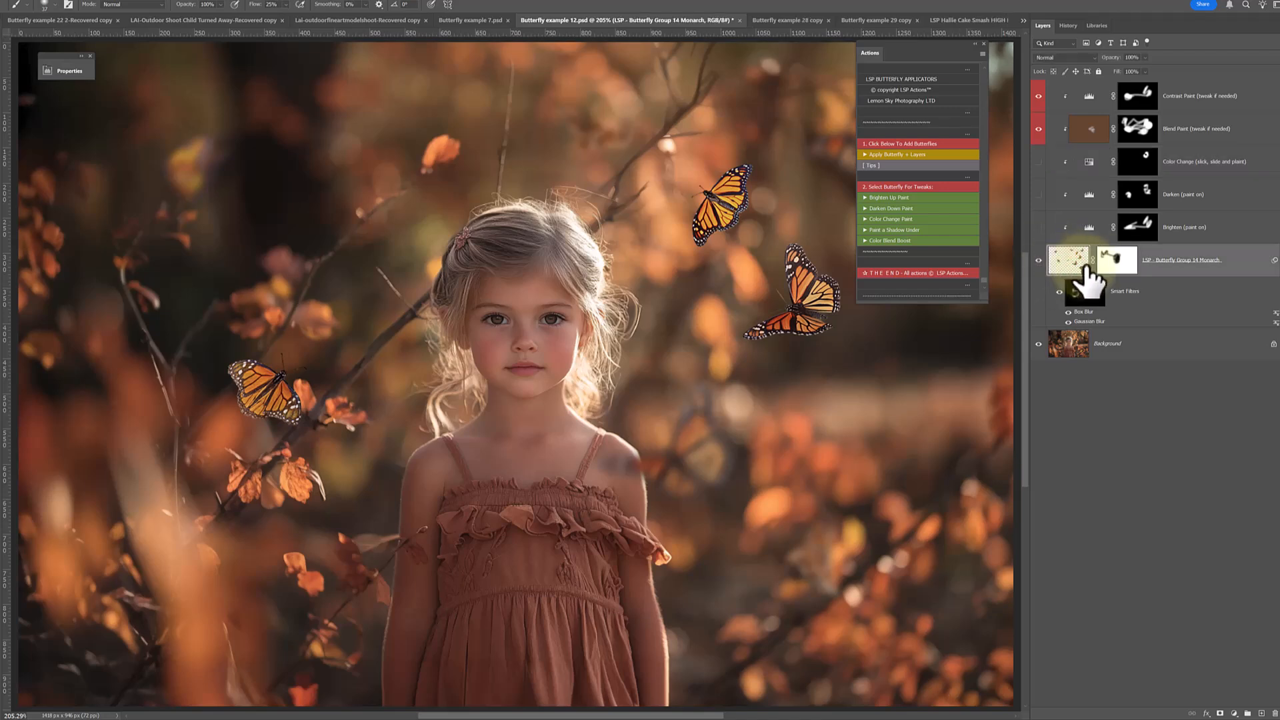
click(883, 241)
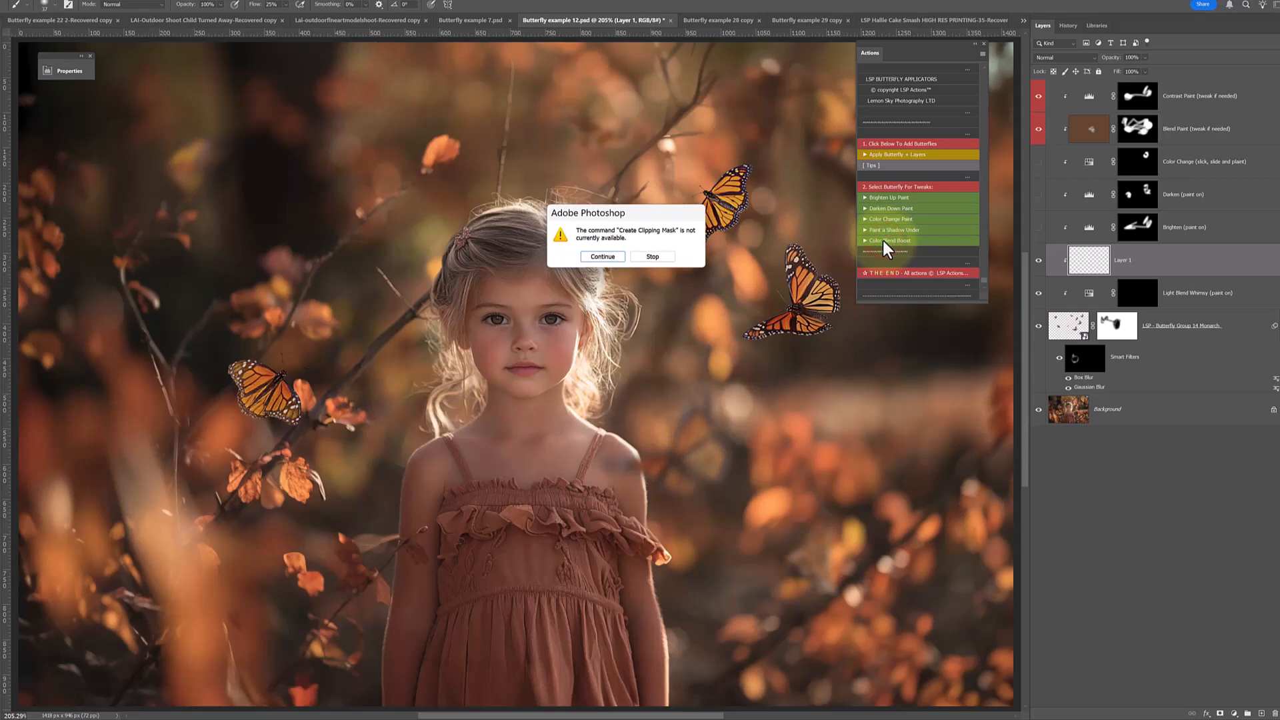
click(603, 255)
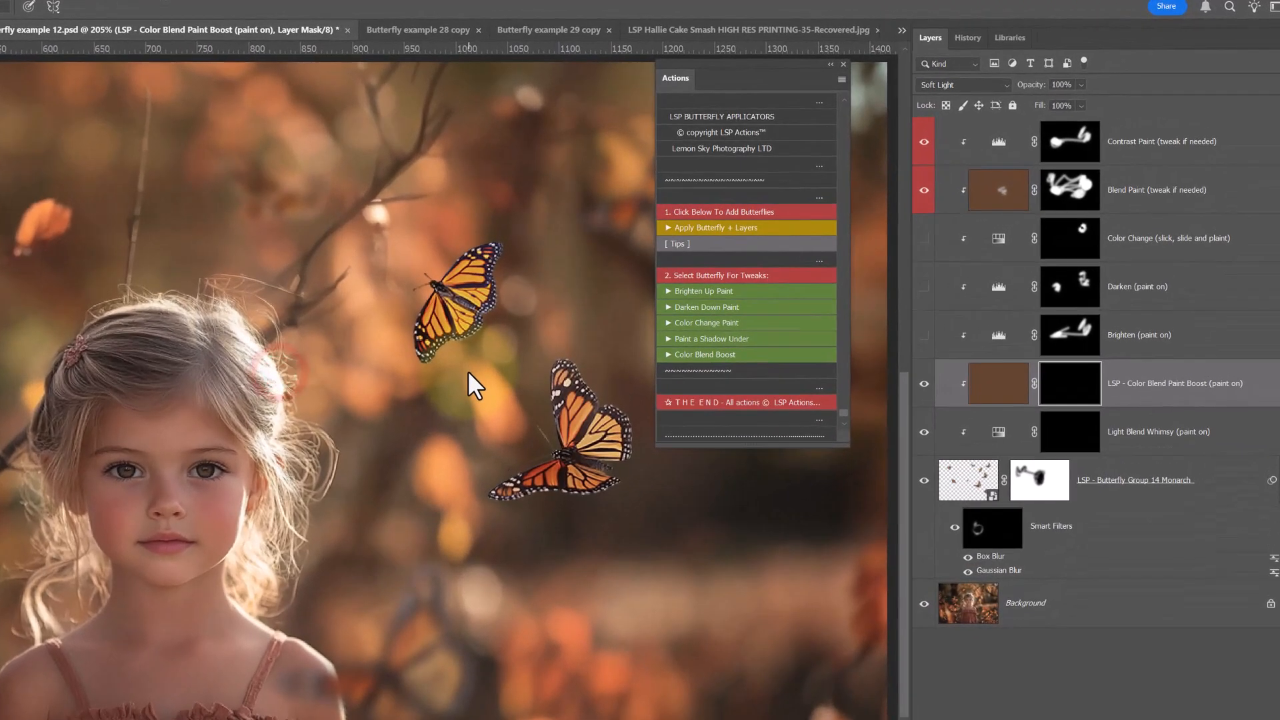
Paint white over the butterflies on the LSP - Color Blend Paint Boost layer's mask with a large soft brush
click(1083, 378)
click(1061, 395)
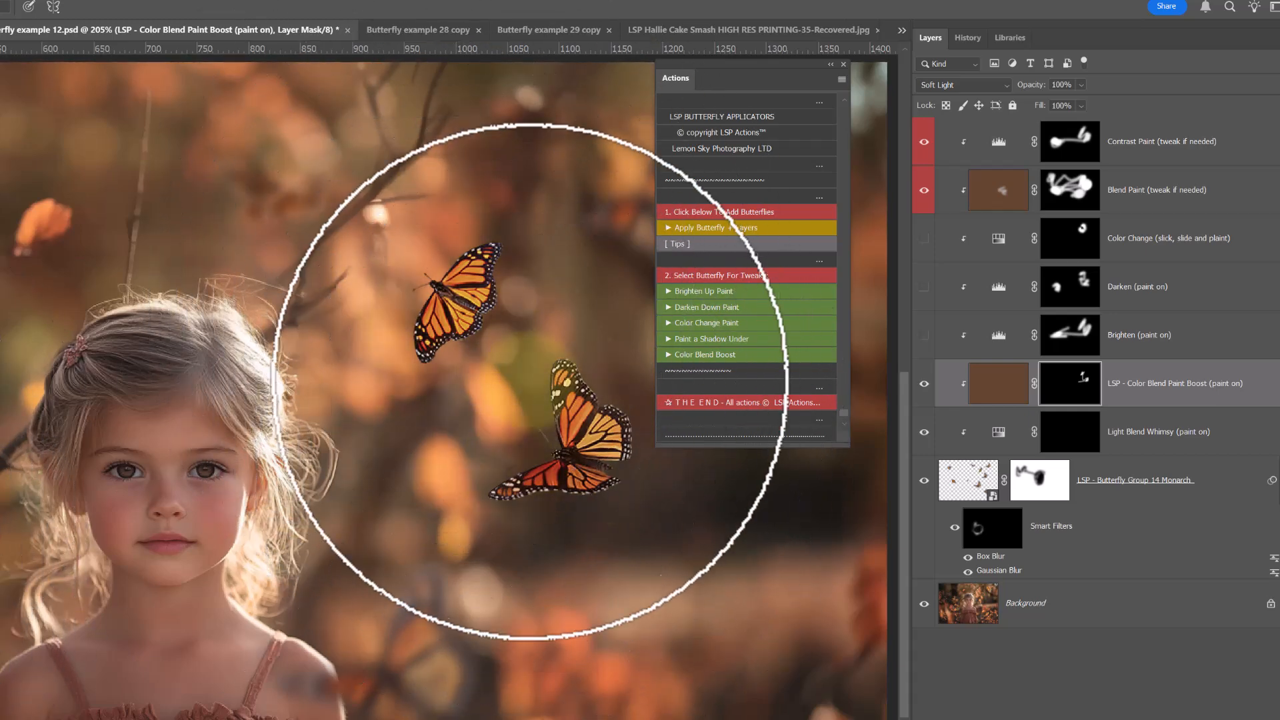
mouse_move(458, 427)
mouse_down()
mouse_move(0, 580)
mouse_move(40, 587)
mouse_up()
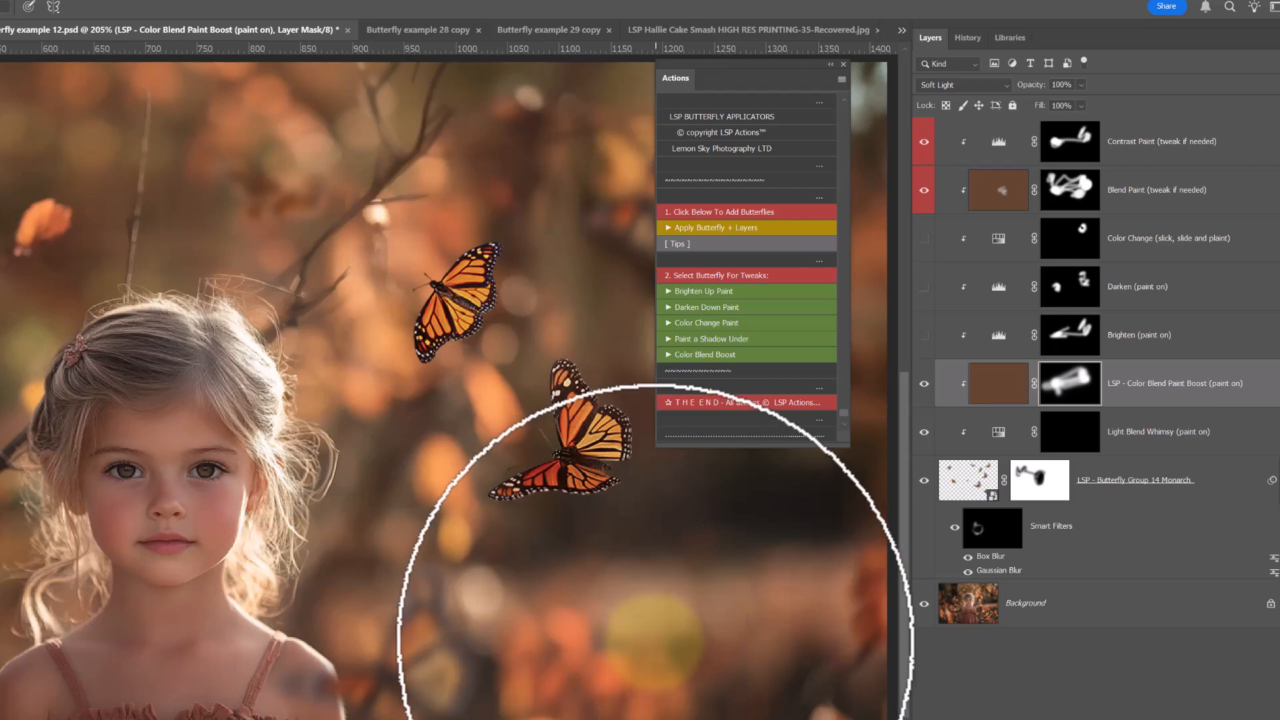
Paint white over the butterflies on the Light Blend Whimsy layer's mask, and toggle the layer's visibility to compare
click(1069, 431)
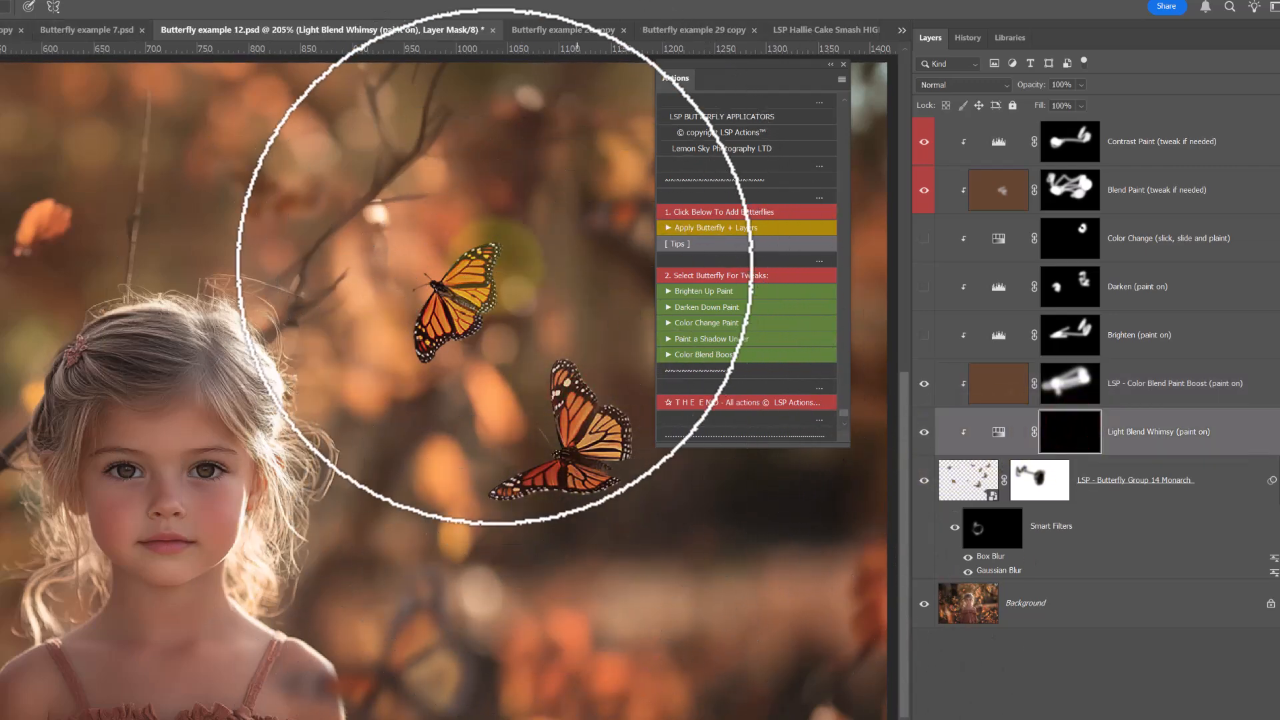
mouse_move(426, 363)
mouse_down()
mouse_move(517, 513)
mouse_move(571, 471)
mouse_up()
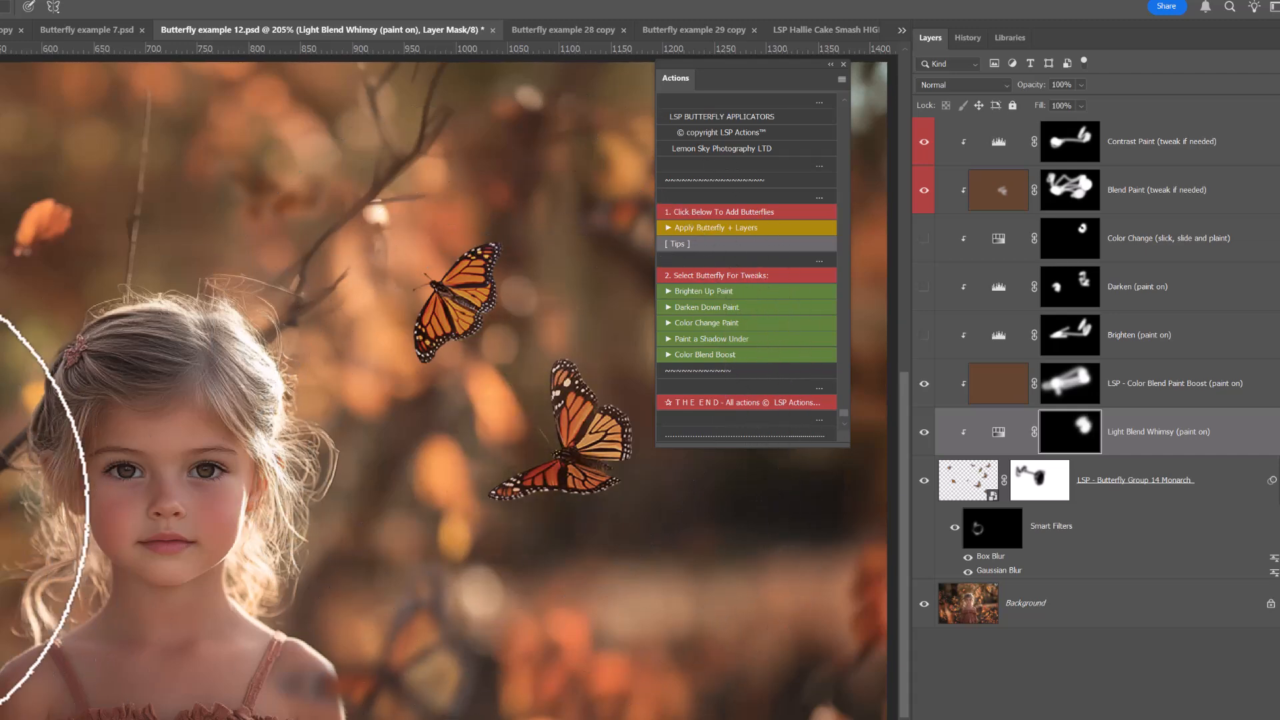
mouse_move(0, 550)
mouse_down()
mouse_move(509, 269)
mouse_move(437, 303)
mouse_up()
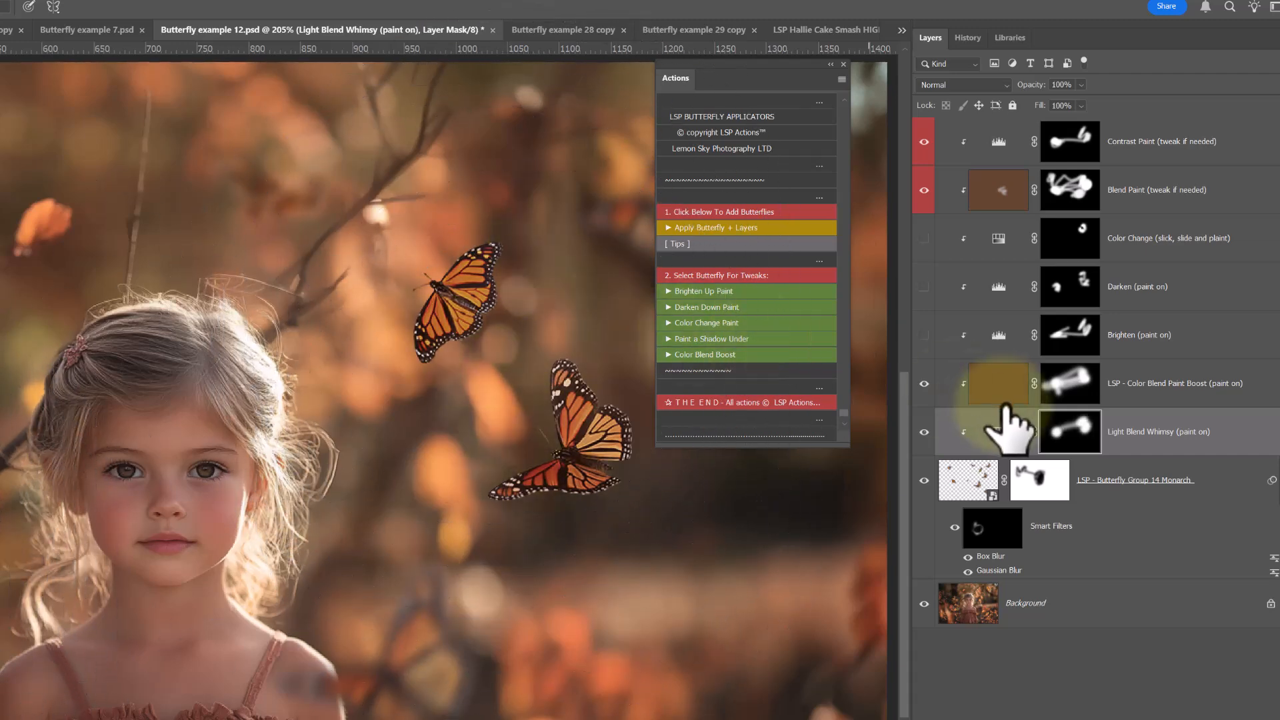
click(923, 432)
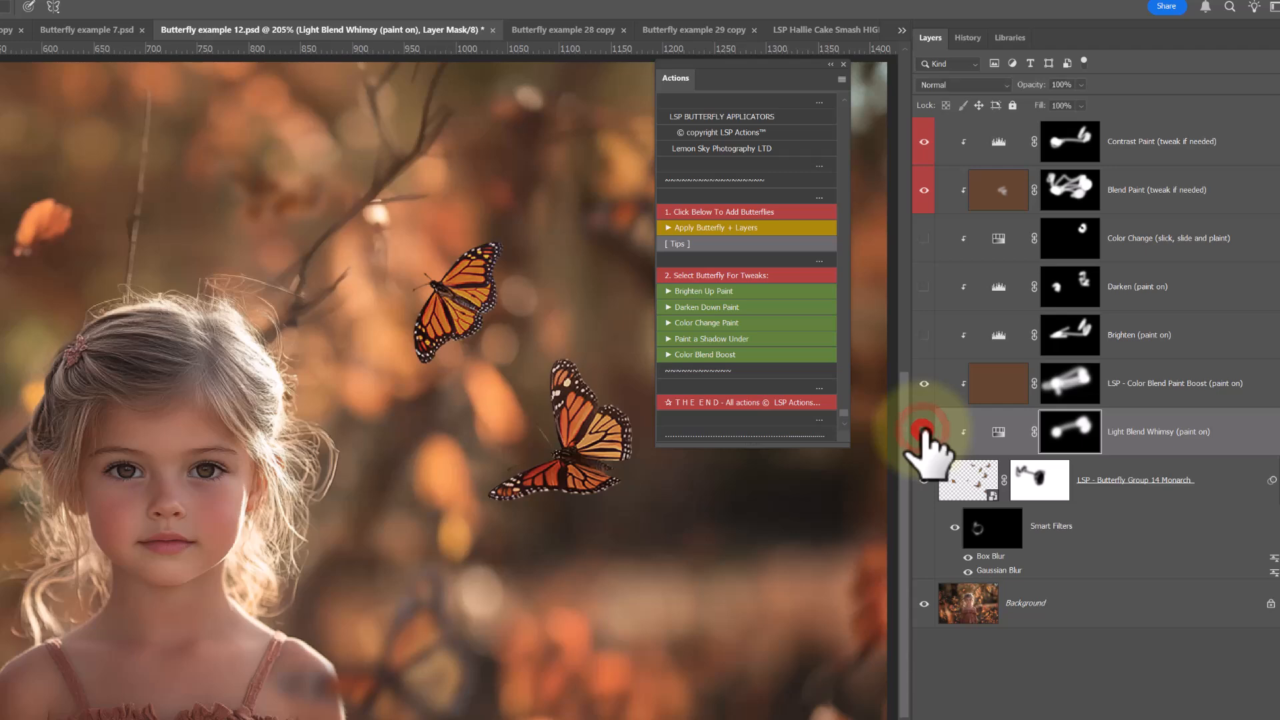
Toggle the LSP - Color Blend Paint Boost and Light Blend Whimsy layers to compare their effects, leaving both hidden
click(923, 383)
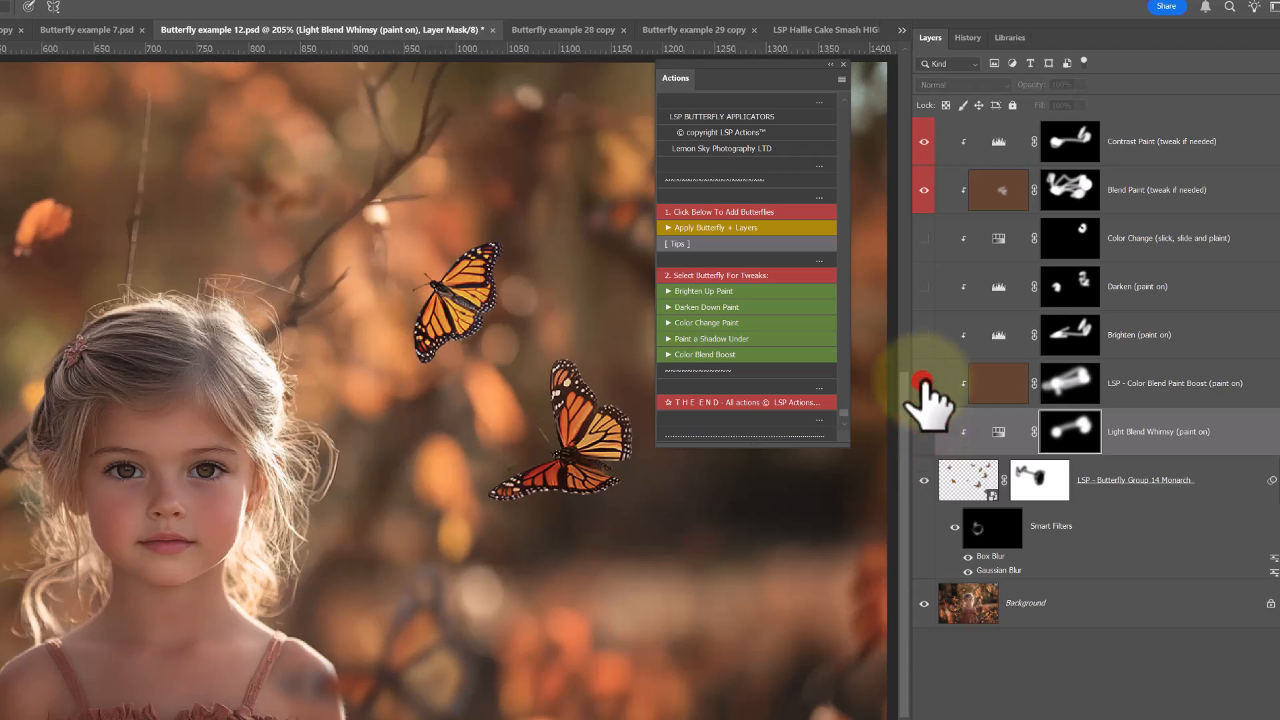
click(923, 383)
click(923, 383)
click(924, 384)
click(923, 382)
click(923, 383)
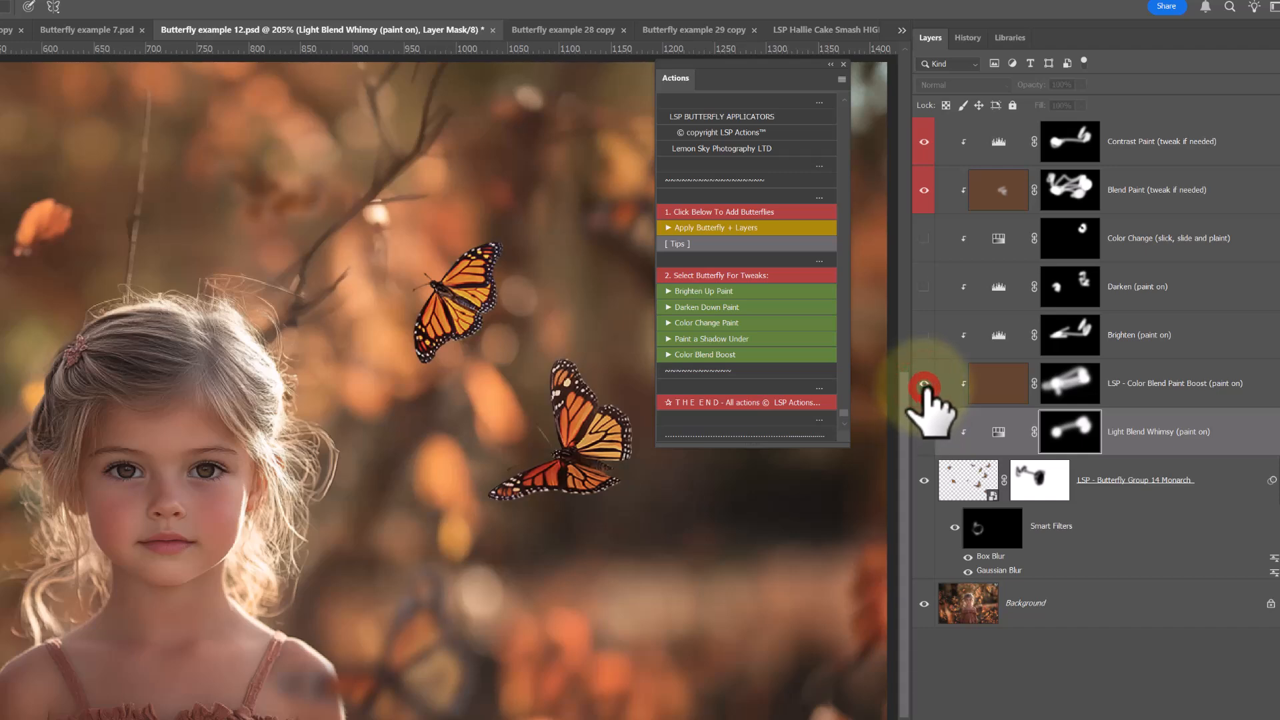
click(924, 426)
click(927, 381)
click(923, 383)
click(921, 432)
click(924, 382)
click(927, 428)
Toggle the LSP - Butterfly Group 14 Monarch layer's visibility to compare the portrait with and without butterflies
click(922, 480)
click(923, 480)
click(922, 480)
click(922, 481)
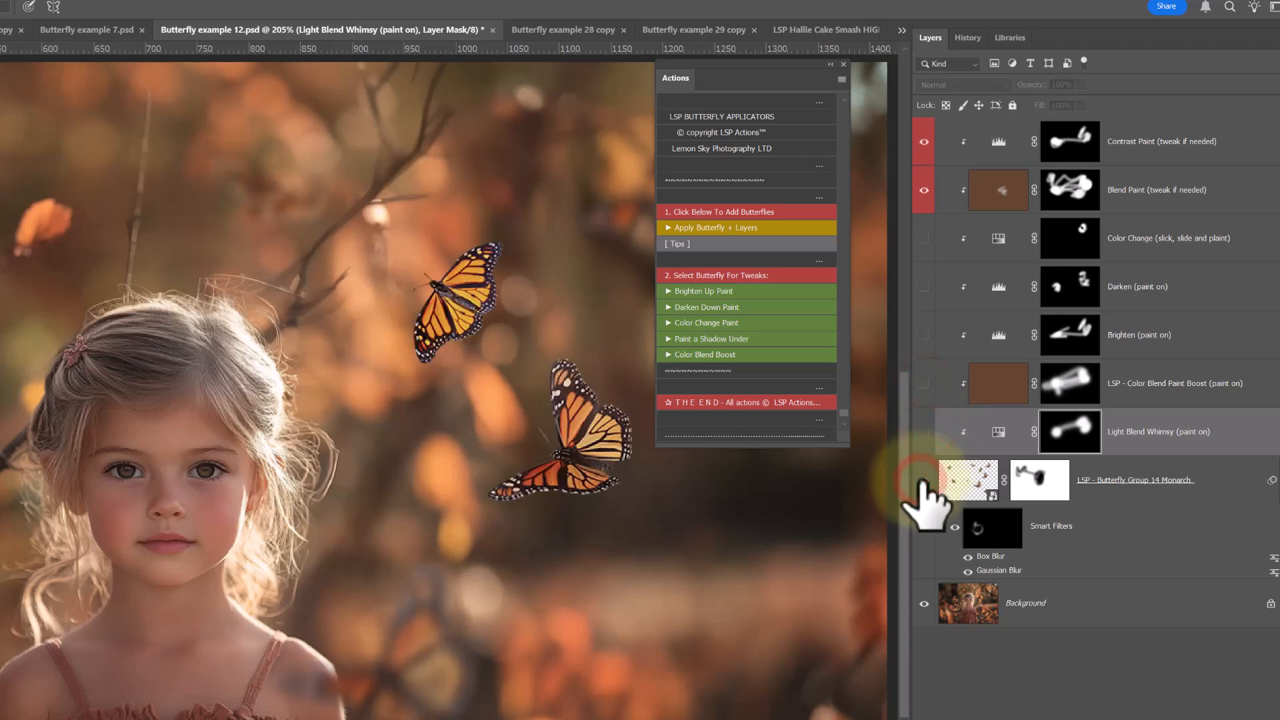
click(922, 480)
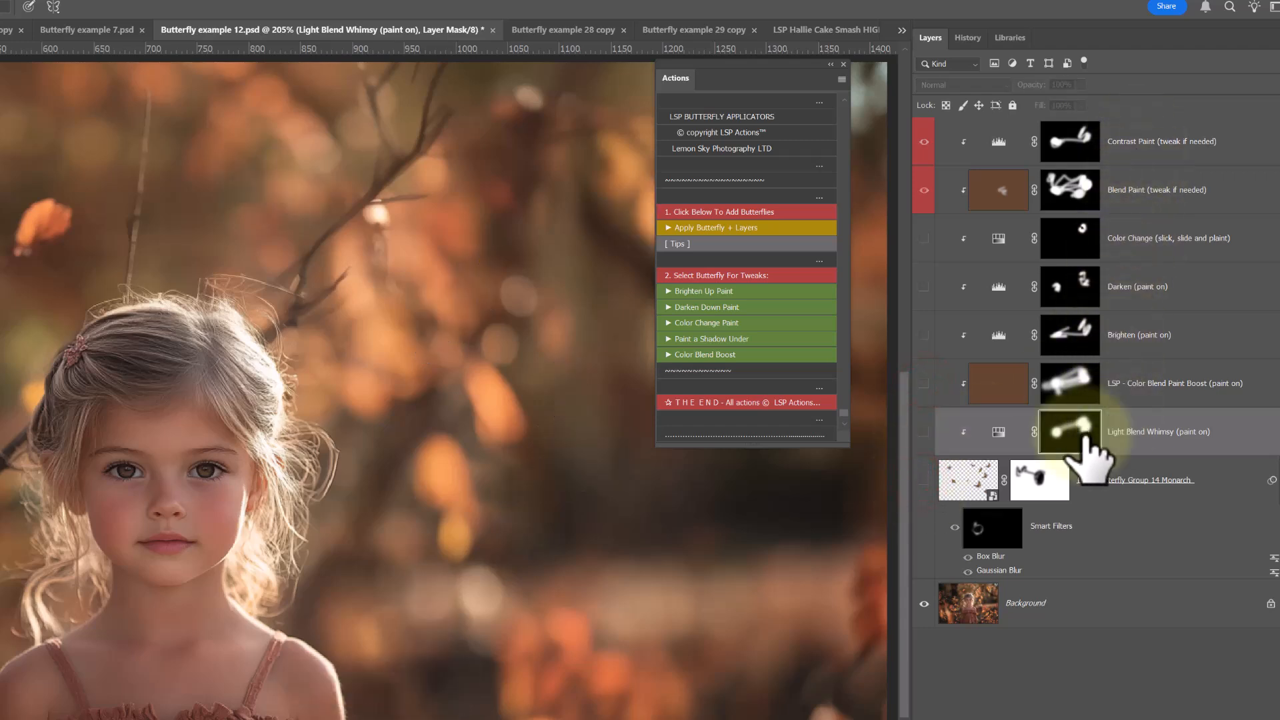
click(924, 480)
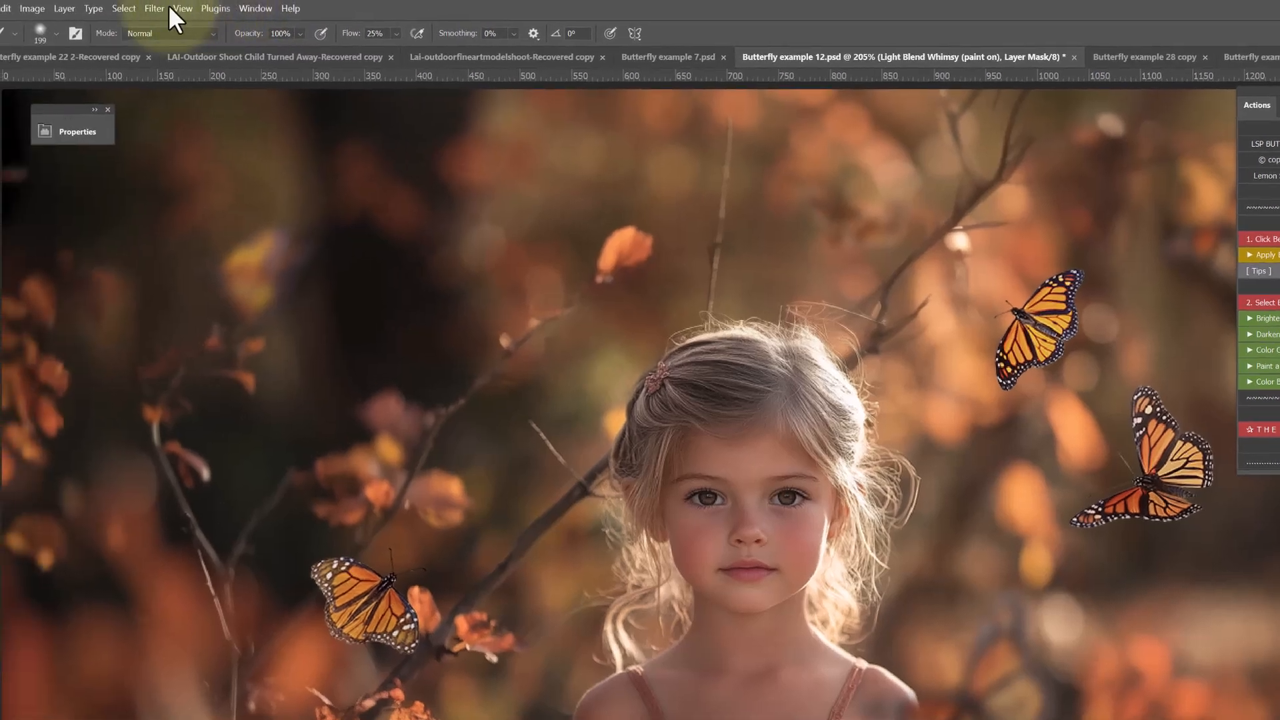
Delete all hidden layers from the Butterfly example 12 document
click(71, 8)
mouse_move(100, 114)
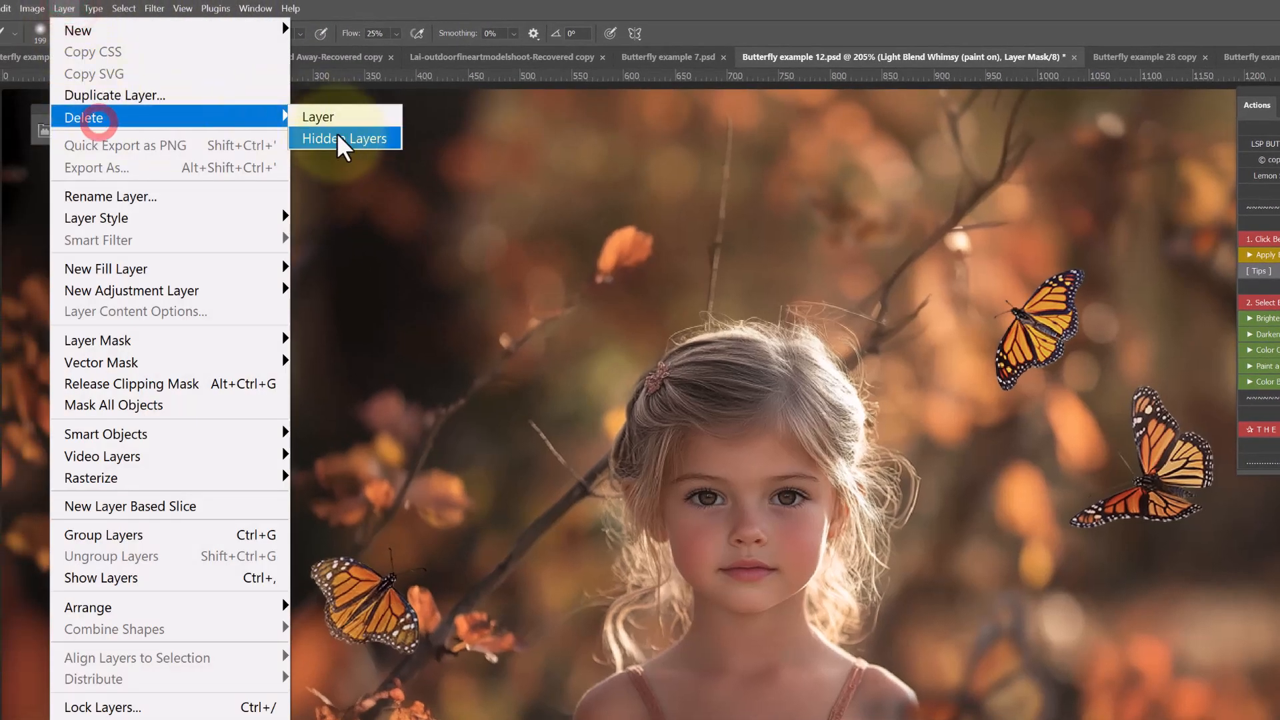
click(336, 138)
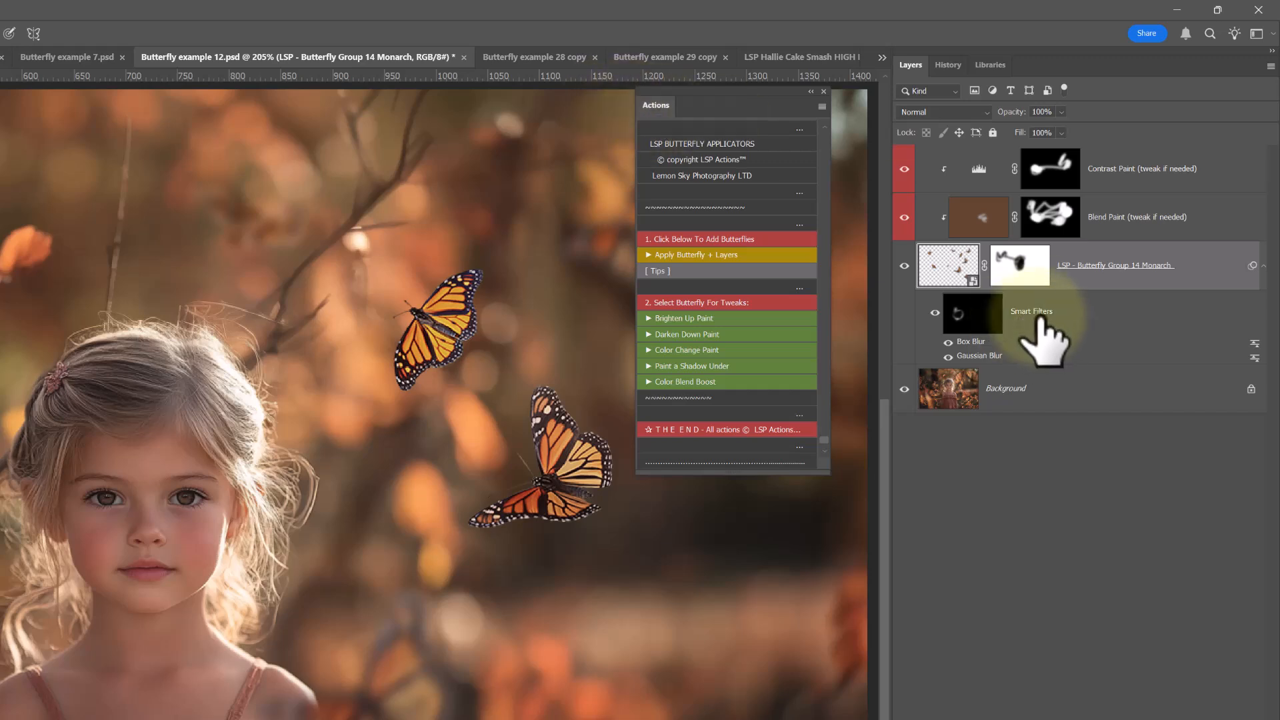
Check the cleaned-up portrait with and without its butterfly group, and clear the layer selection
click(904, 265)
click(904, 266)
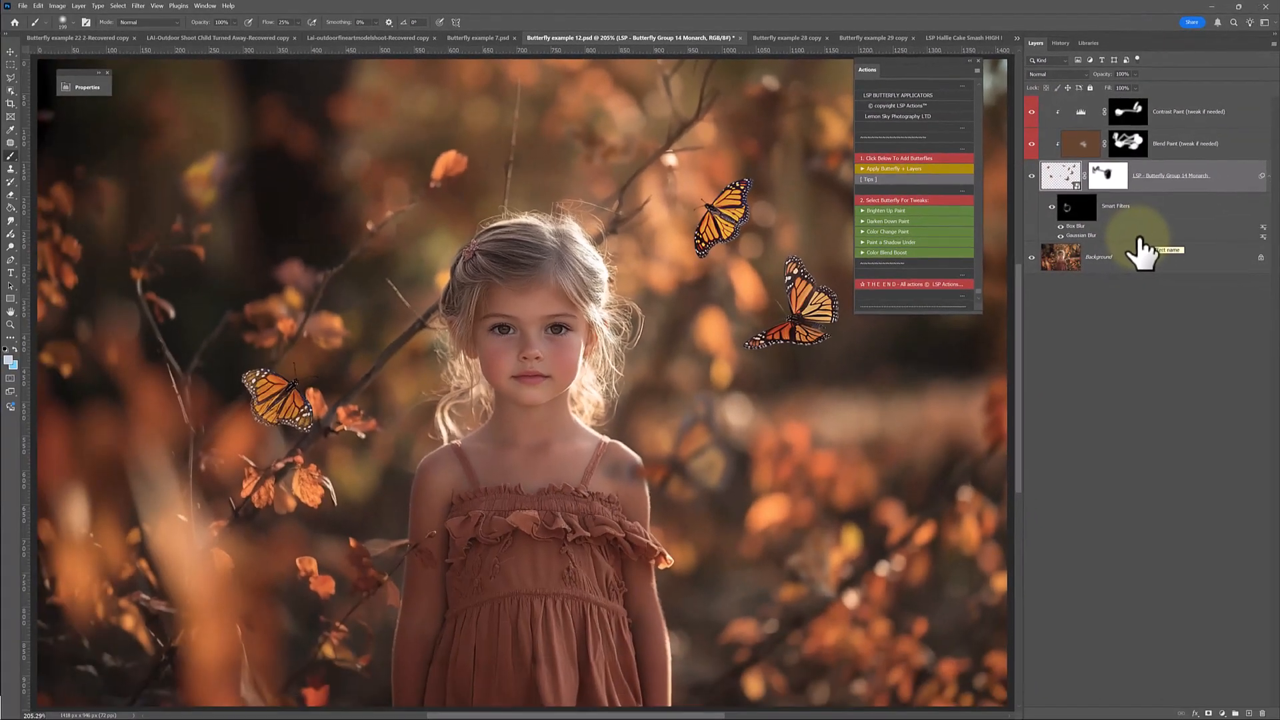
click(1116, 335)
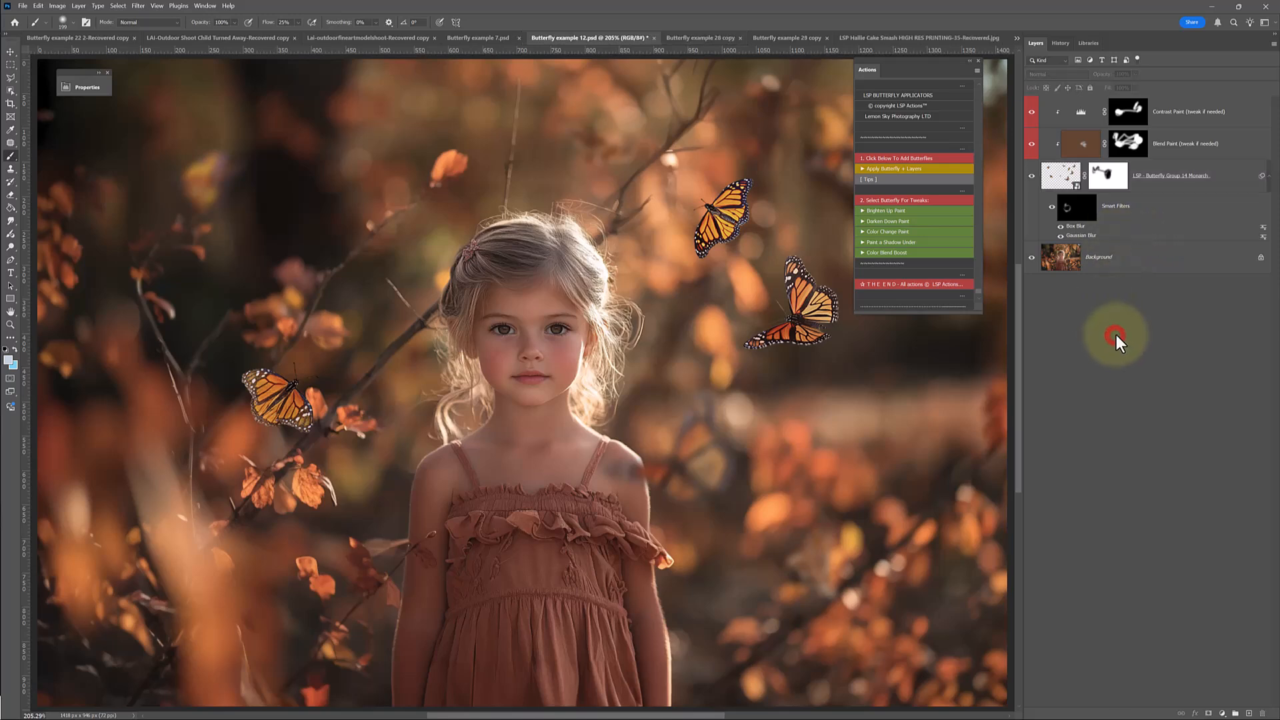
drag(862, 70, 887, 75)
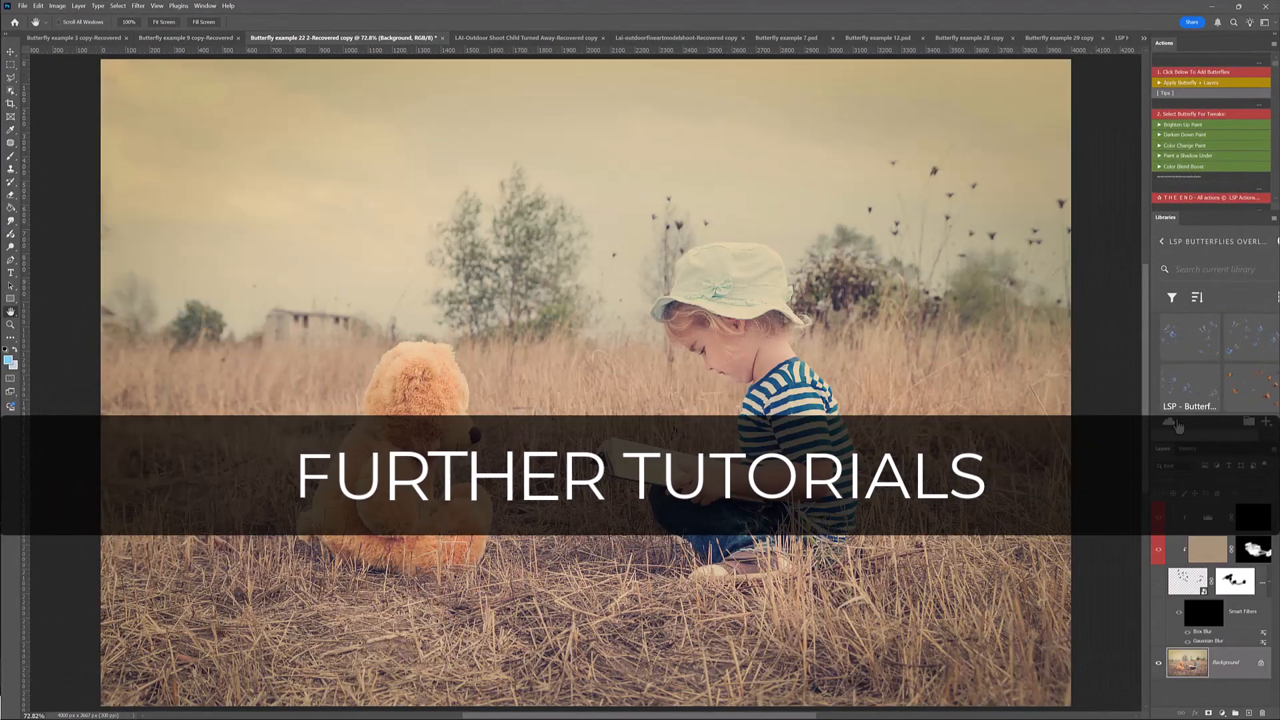
Show the butterflies in Butterfly example 22 2, and view the turned-away child and fine art model examples with their overlays
click(1159, 580)
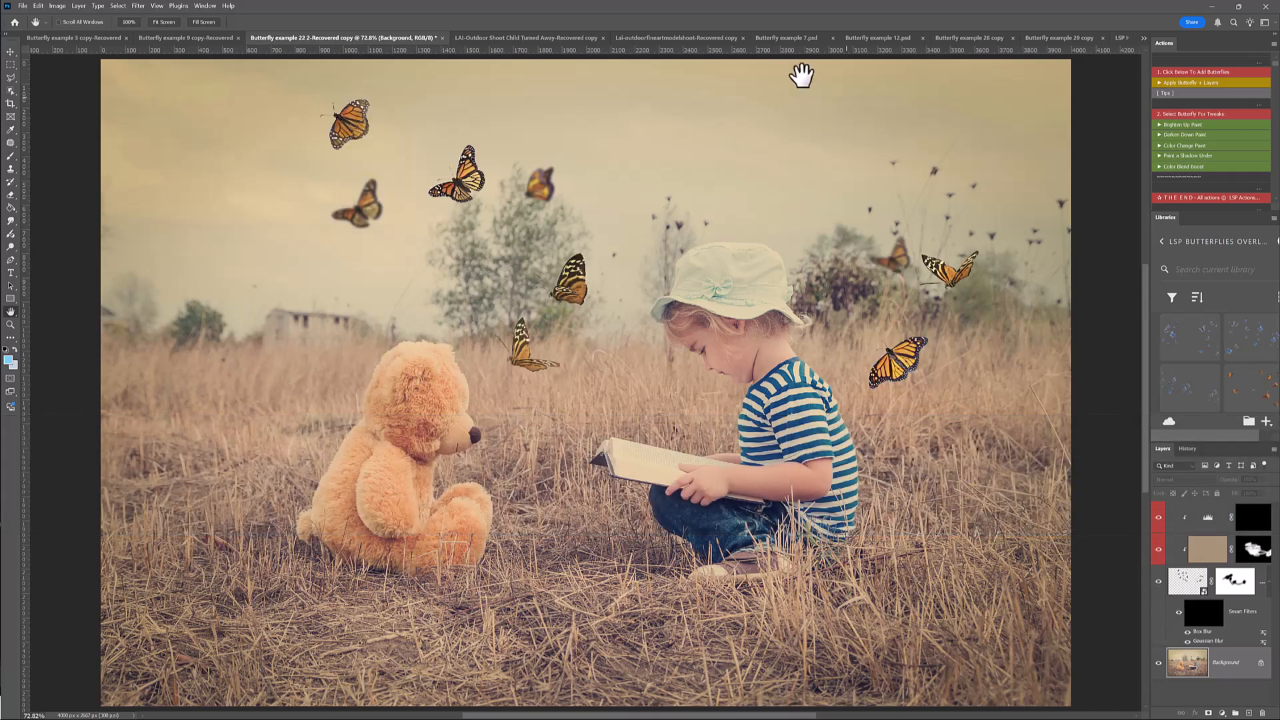
click(588, 40)
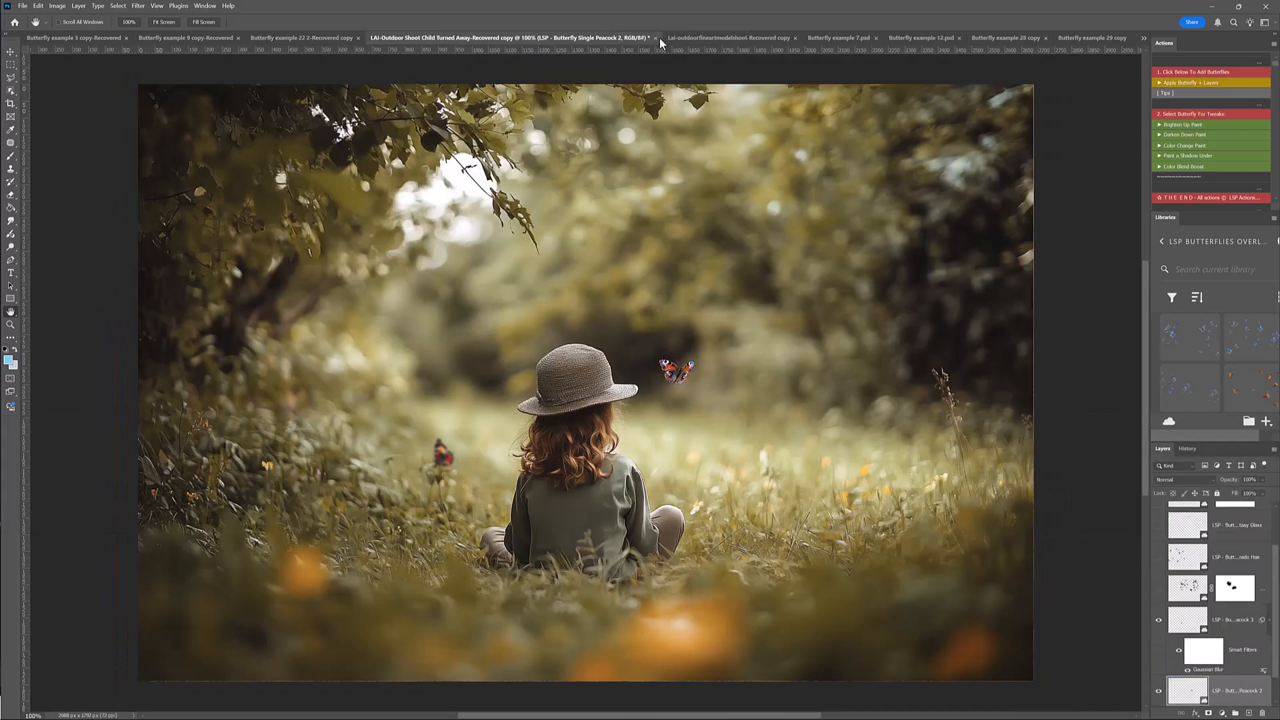
click(700, 38)
click(1158, 642)
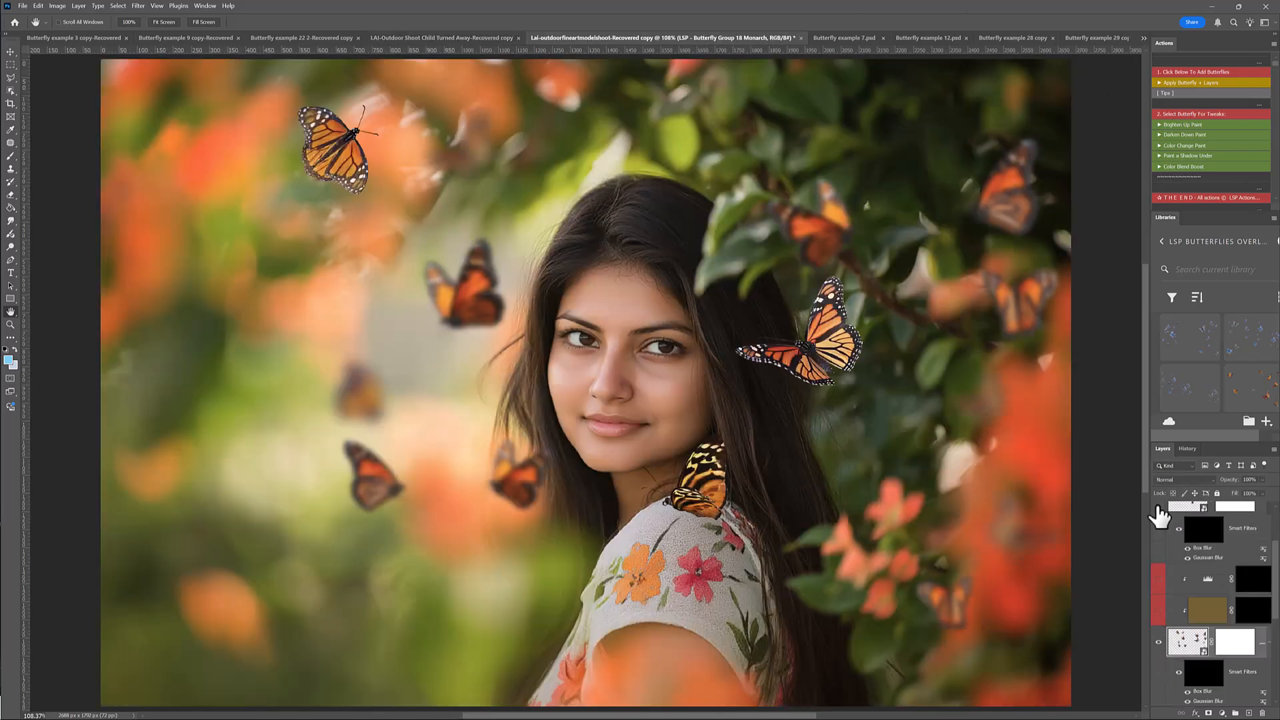
View Butterfly example 7 and Butterfly example 12, and compare Butterfly example 28 copy with and without its butterfly layers
click(856, 38)
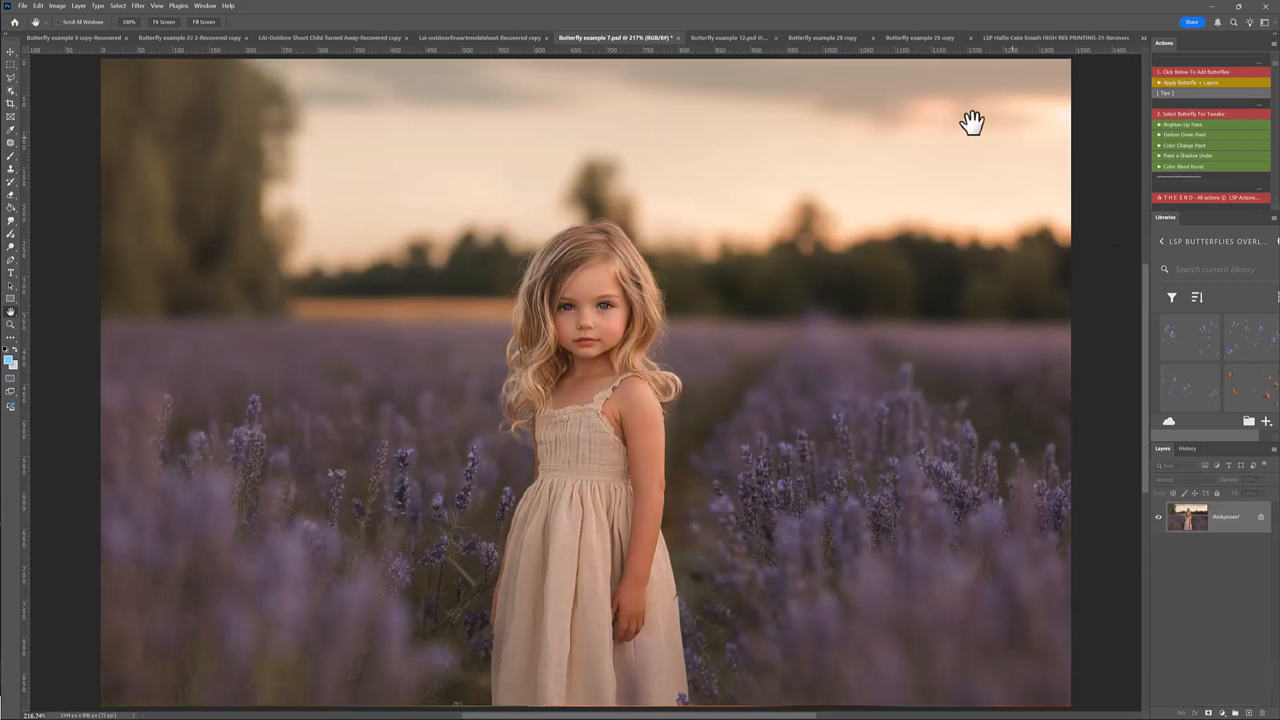
click(743, 36)
key(ctrl+Tab)
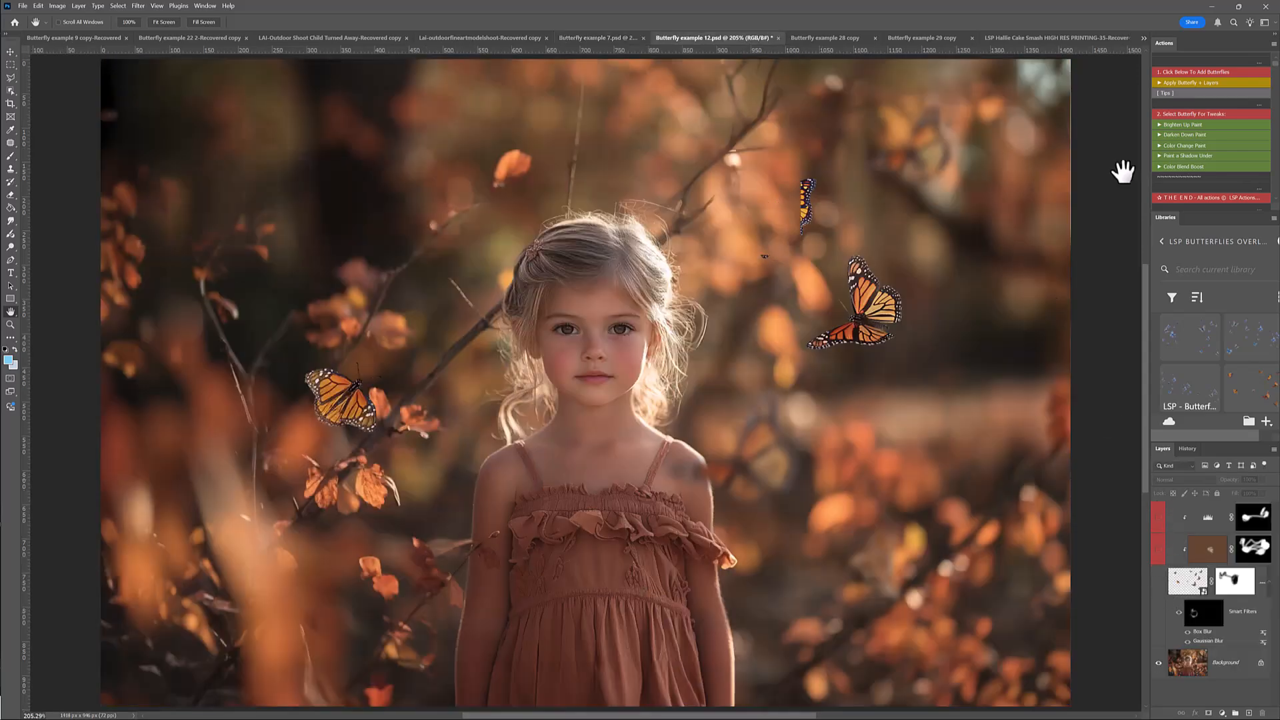
click(1159, 642)
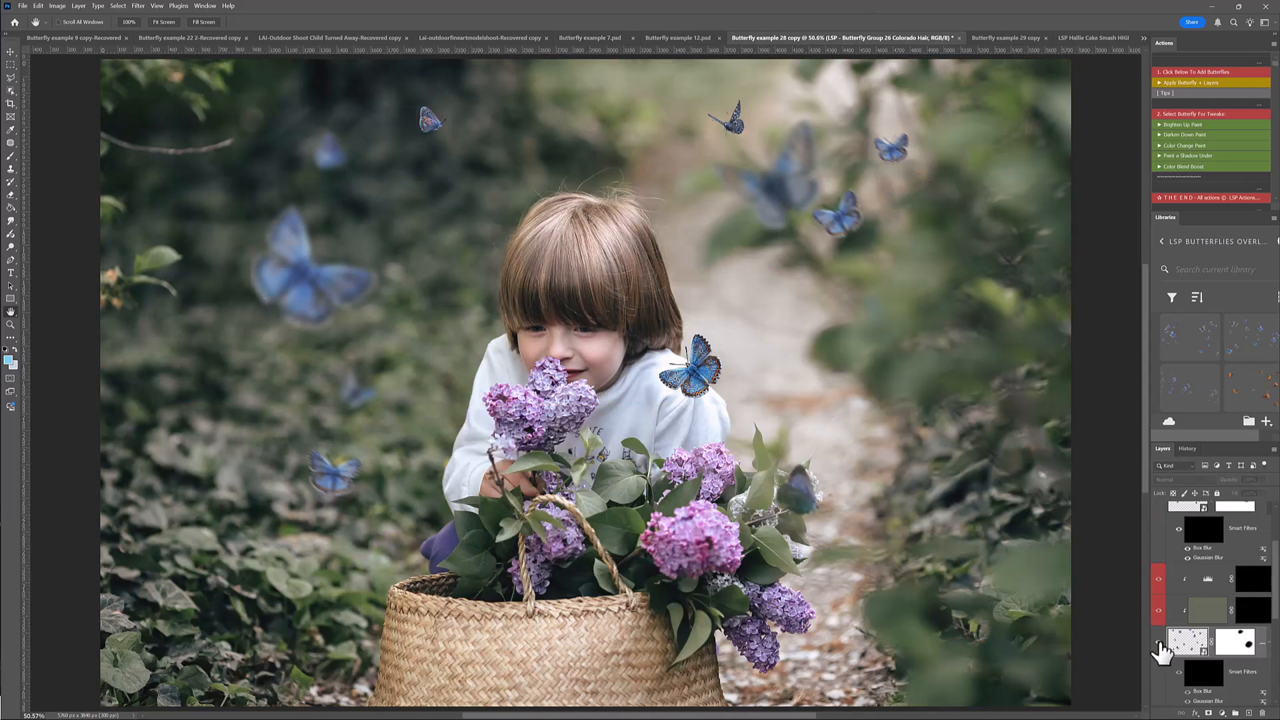
click(1158, 643)
scroll(1159, 640, up, 3)
click(1159, 580)
click(1158, 580)
Switch to Butterfly example 29 copy and toggle its butterfly layers to compare the couple's portrait before and after
click(1010, 38)
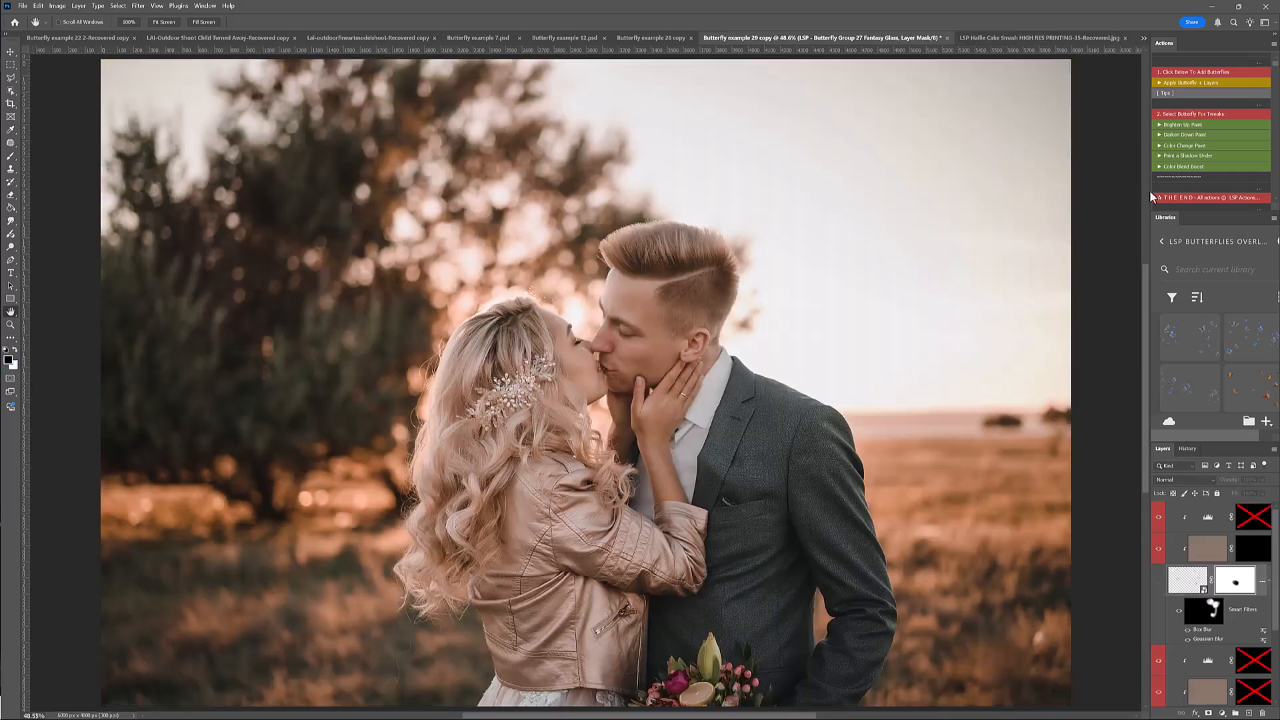
click(1158, 580)
scroll(1176, 643, down, 3)
click(1159, 610)
scroll(1159, 610, up, 3)
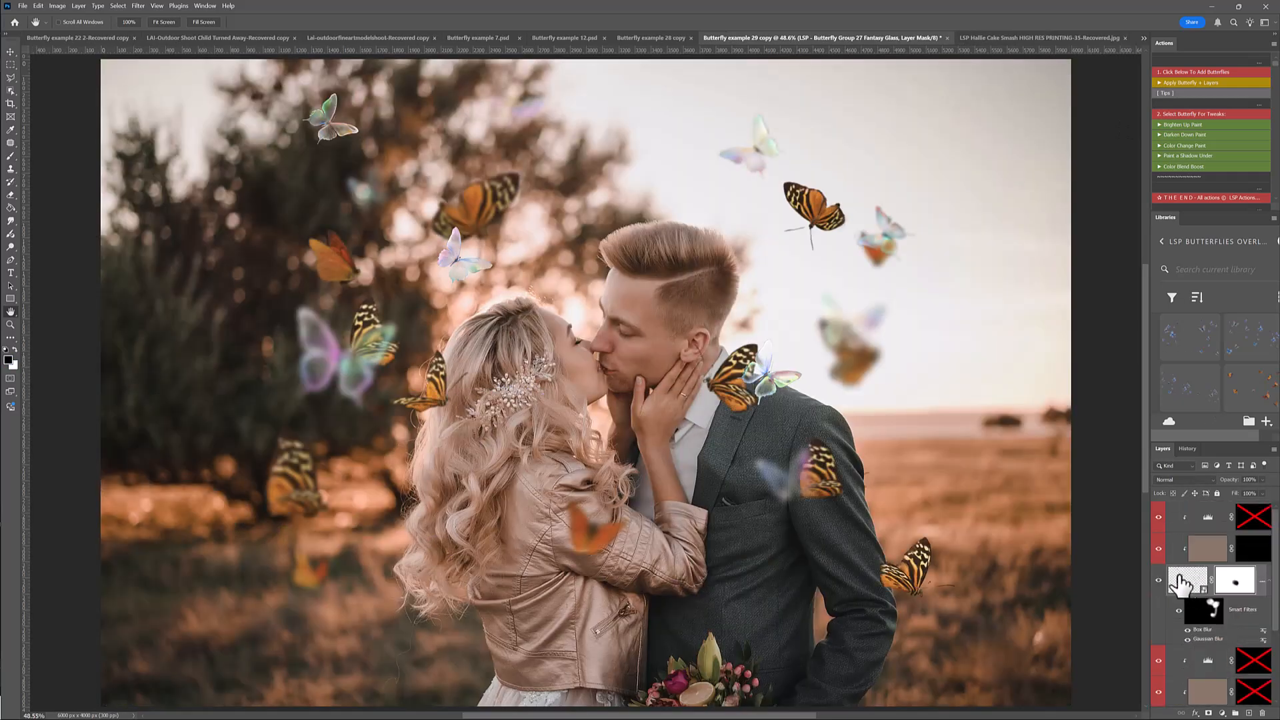
click(1158, 580)
scroll(1158, 580, down, 3)
Switch to the cake smash document and show, then hide, its butterfly layers for a before-and-after comparison
click(1013, 40)
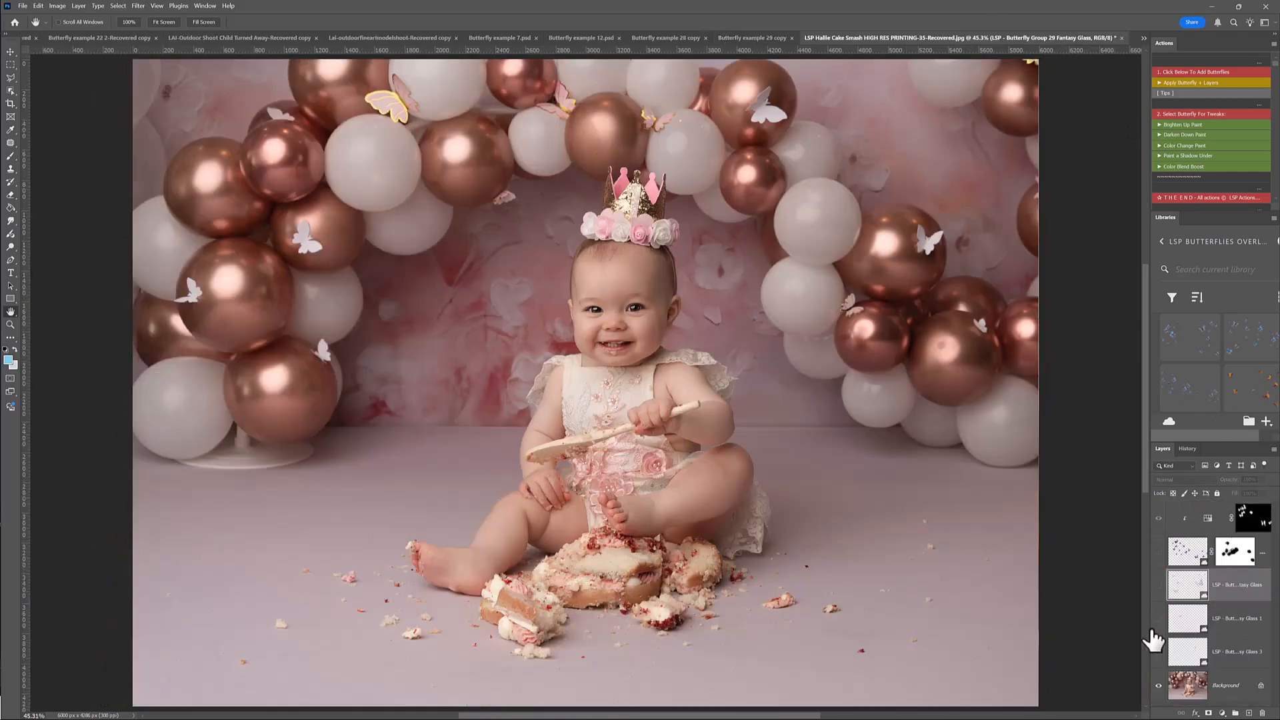
click(1159, 552)
click(1158, 585)
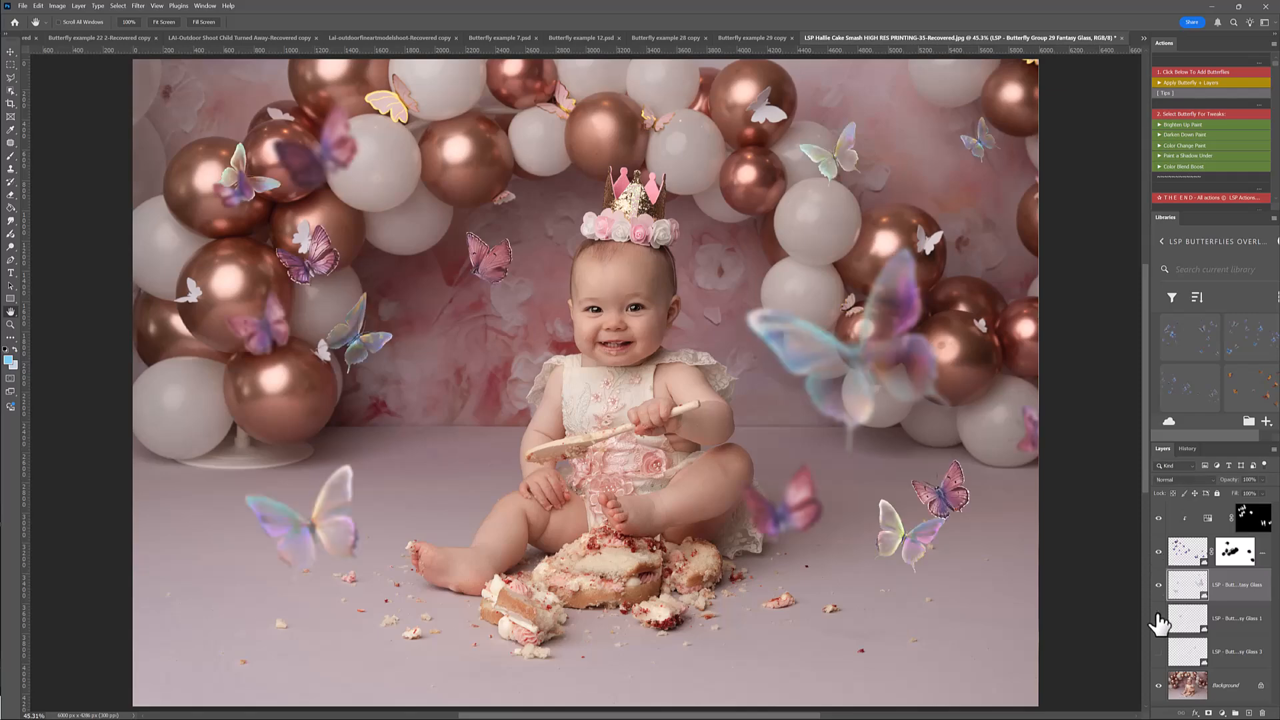
drag(1160, 642, 1155, 507)
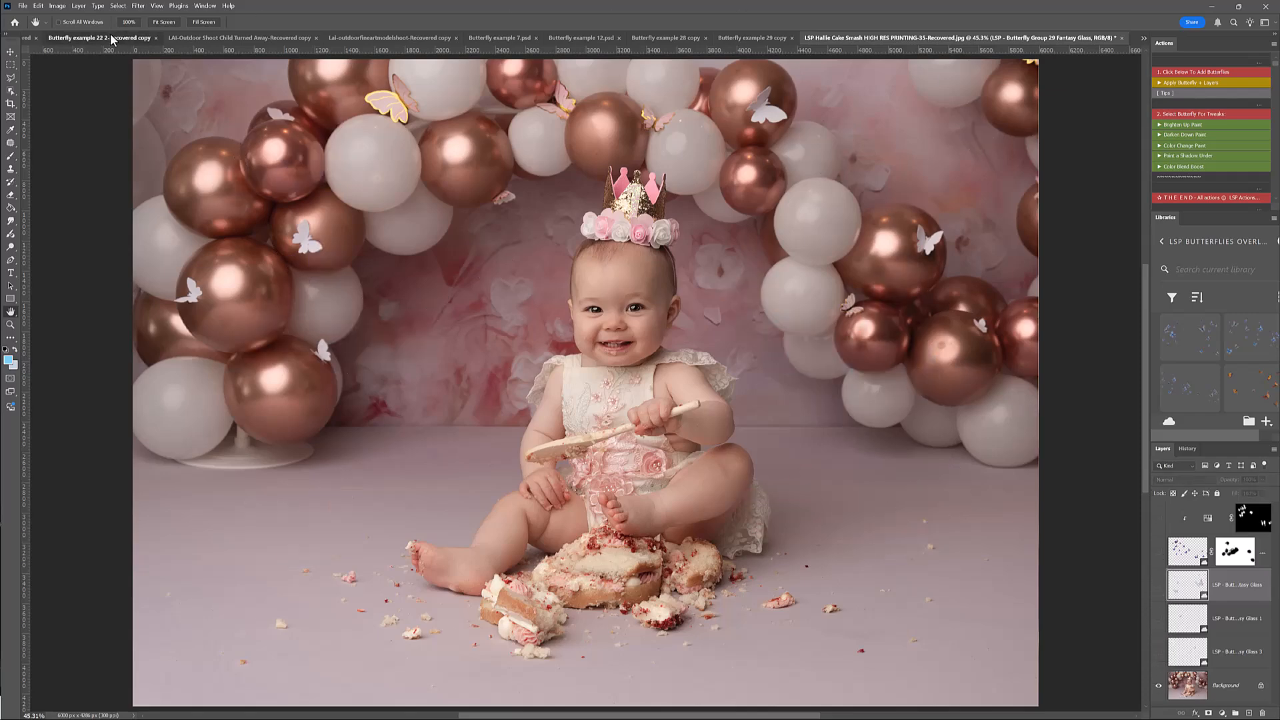